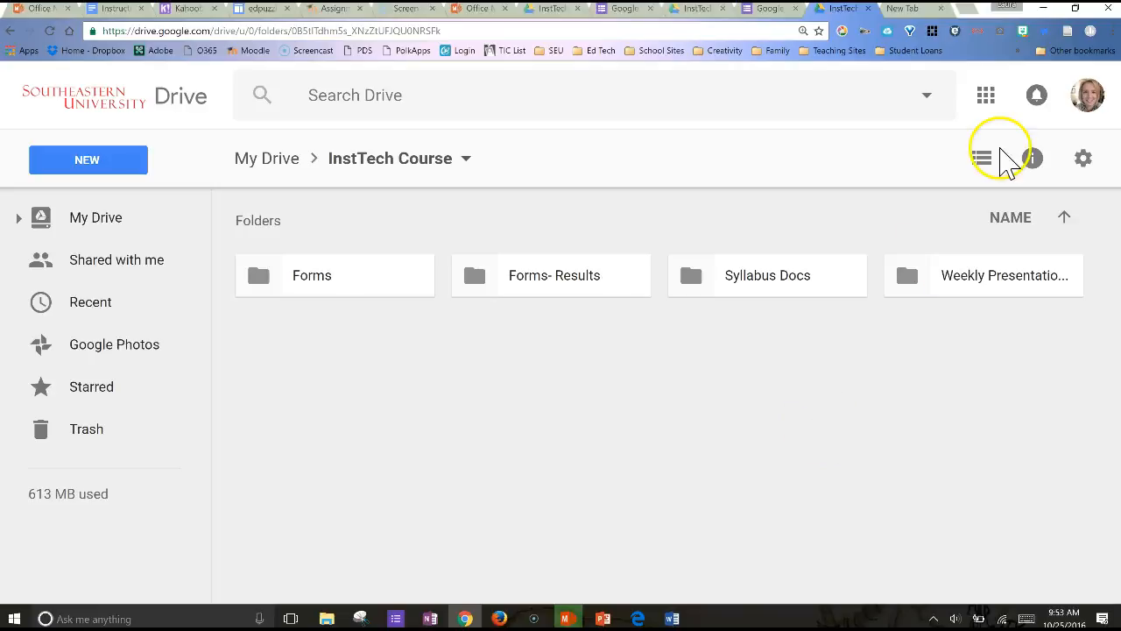
Go to My Drive in Google Drive and open the InstTech Course folder
click(986, 94)
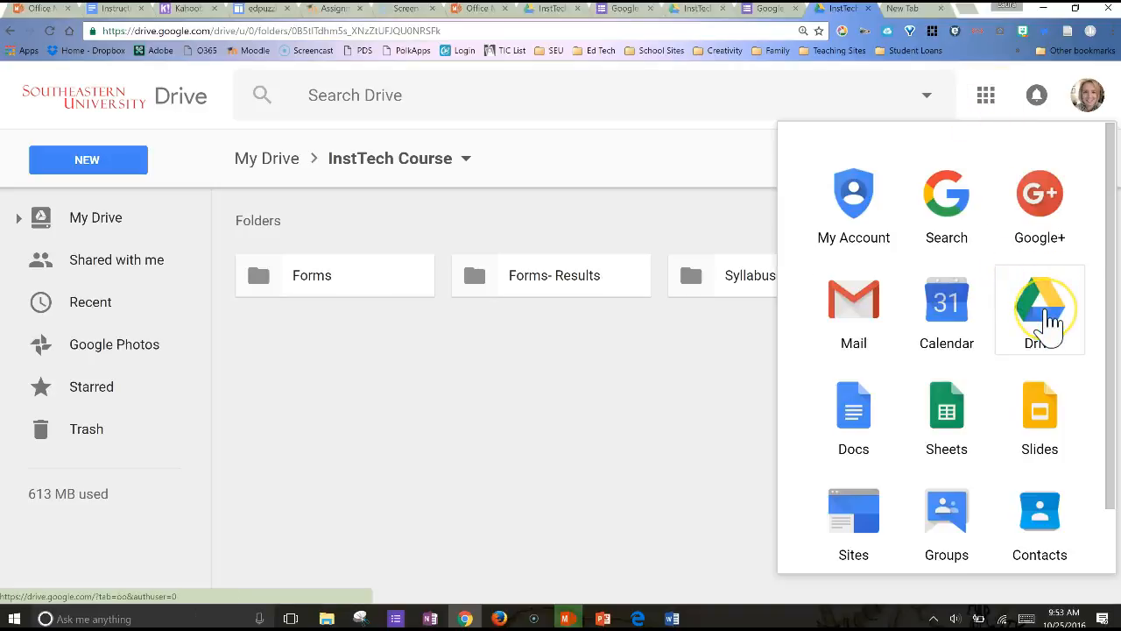
click(1042, 311)
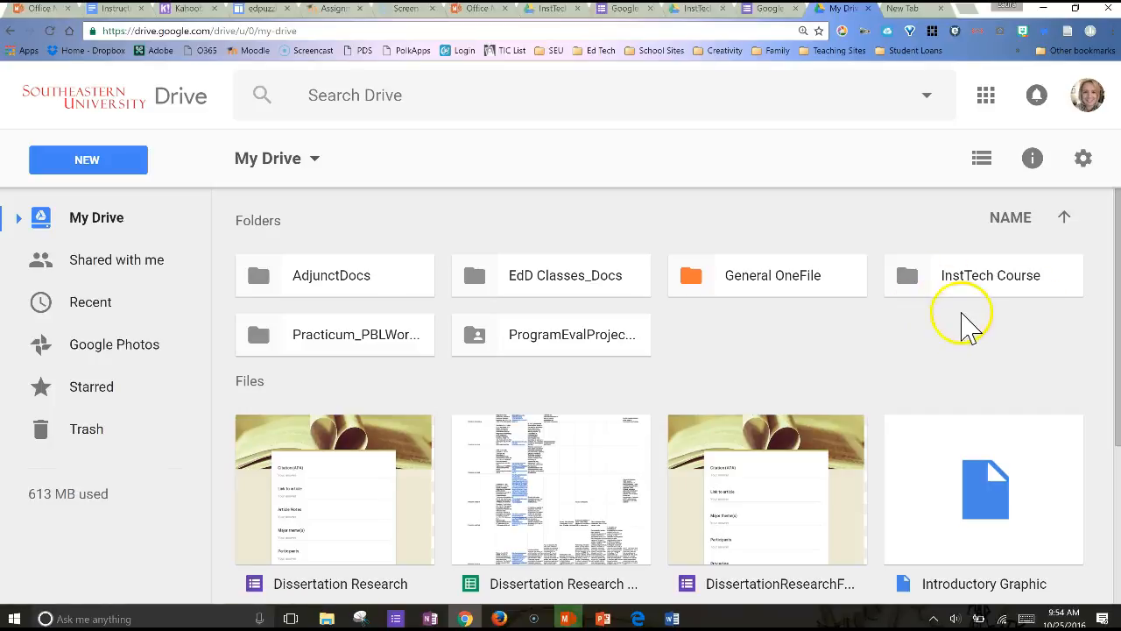
click(972, 284)
double_click(972, 282)
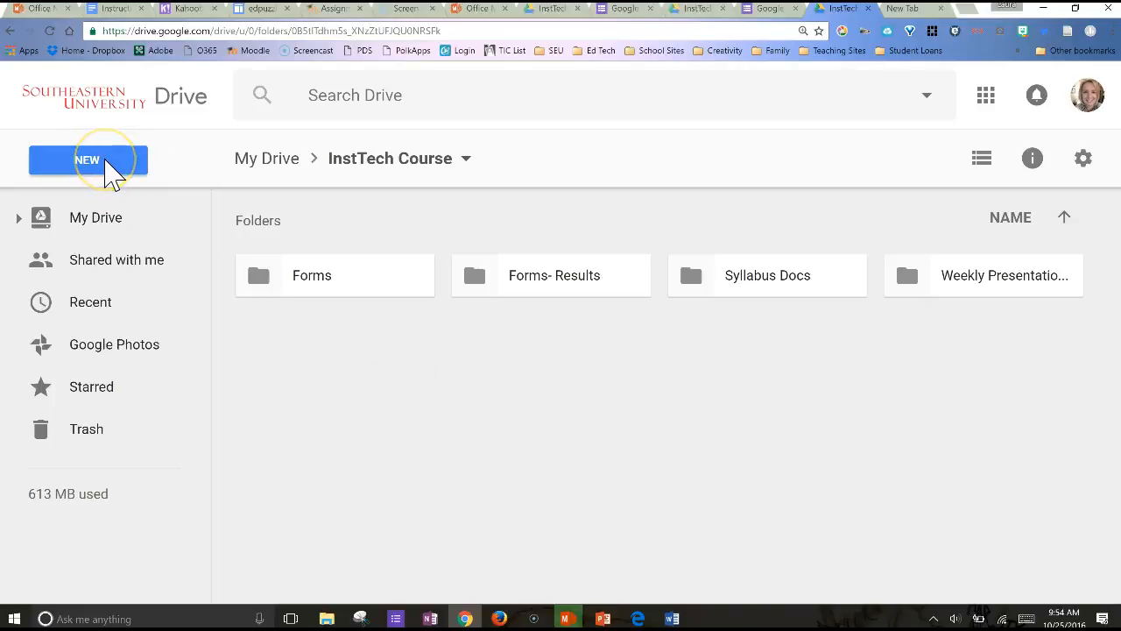
Create a new blank Google Form in the InstTech Course folder
click(107, 162)
mouse_move(210, 473)
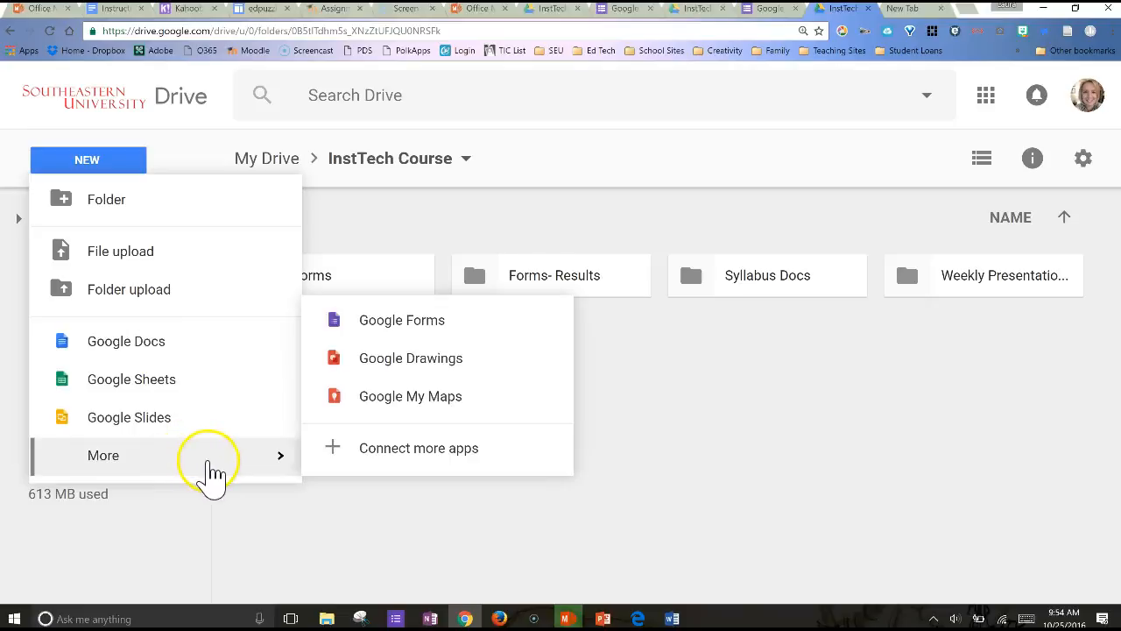
click(420, 335)
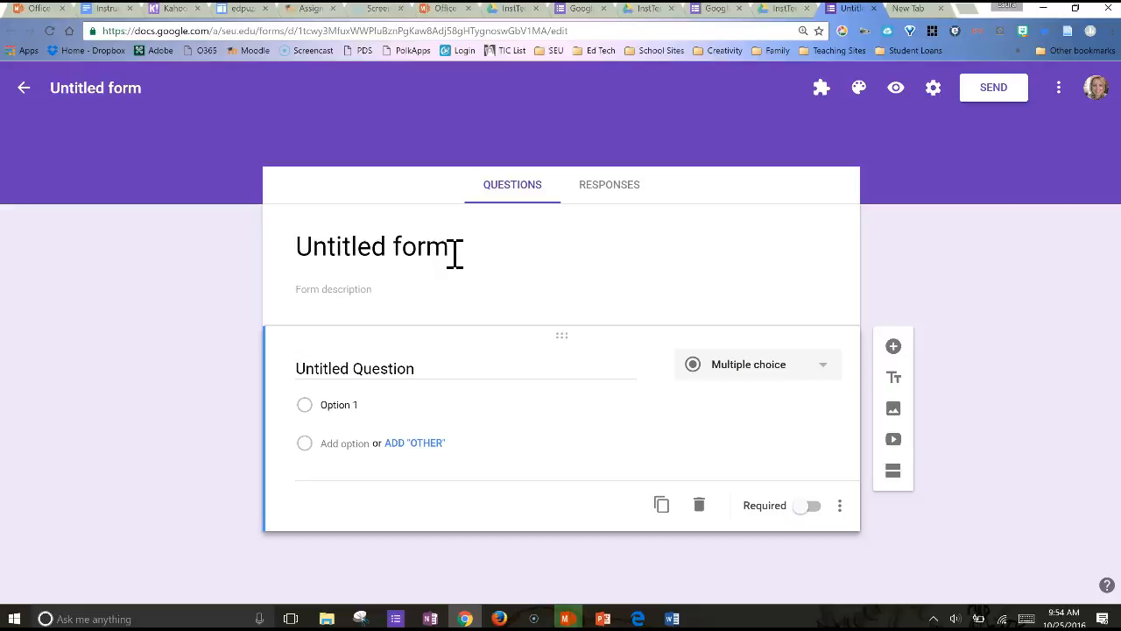
Title the form "EDUC3503 Intro Questions" and apply the same title as its file name
click(455, 253)
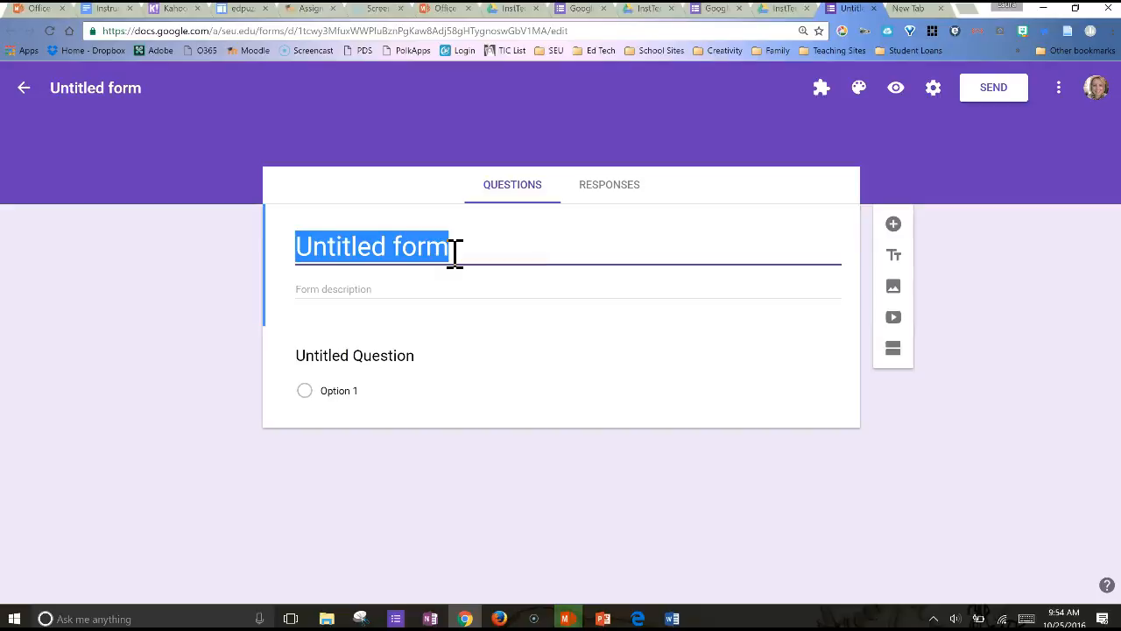
text(E)
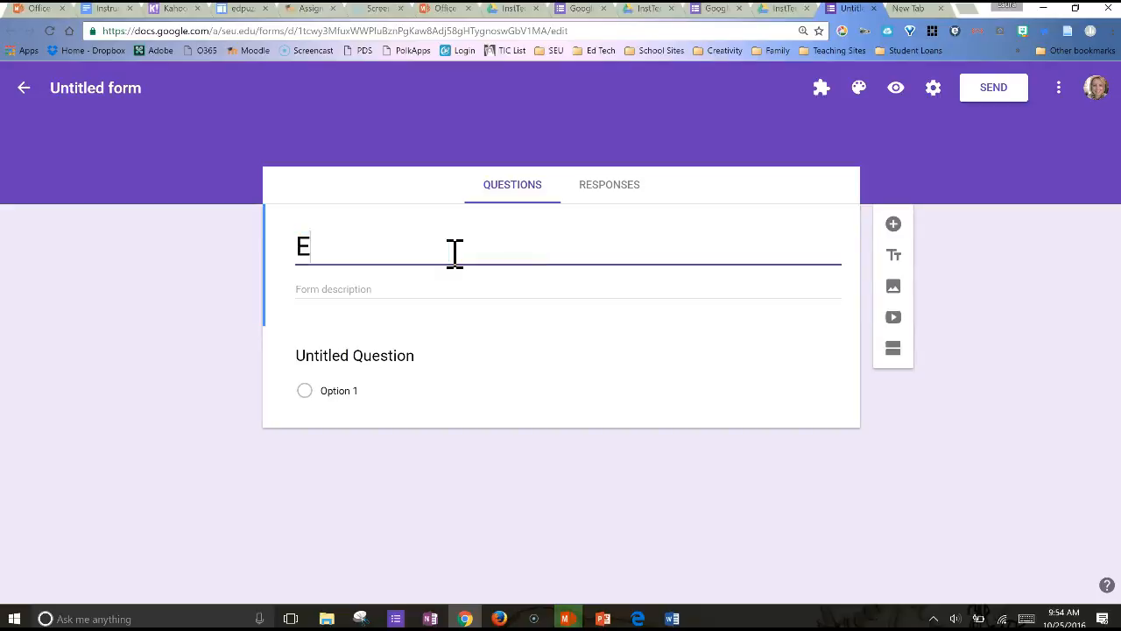
text(DUC3503 Intro )
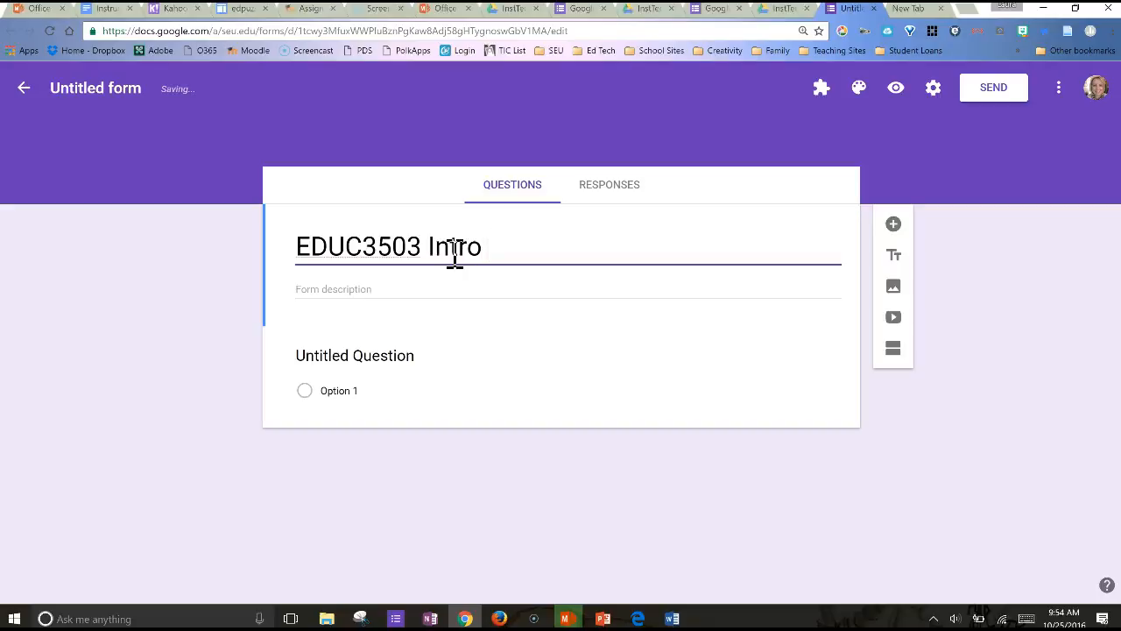
text(Questions)
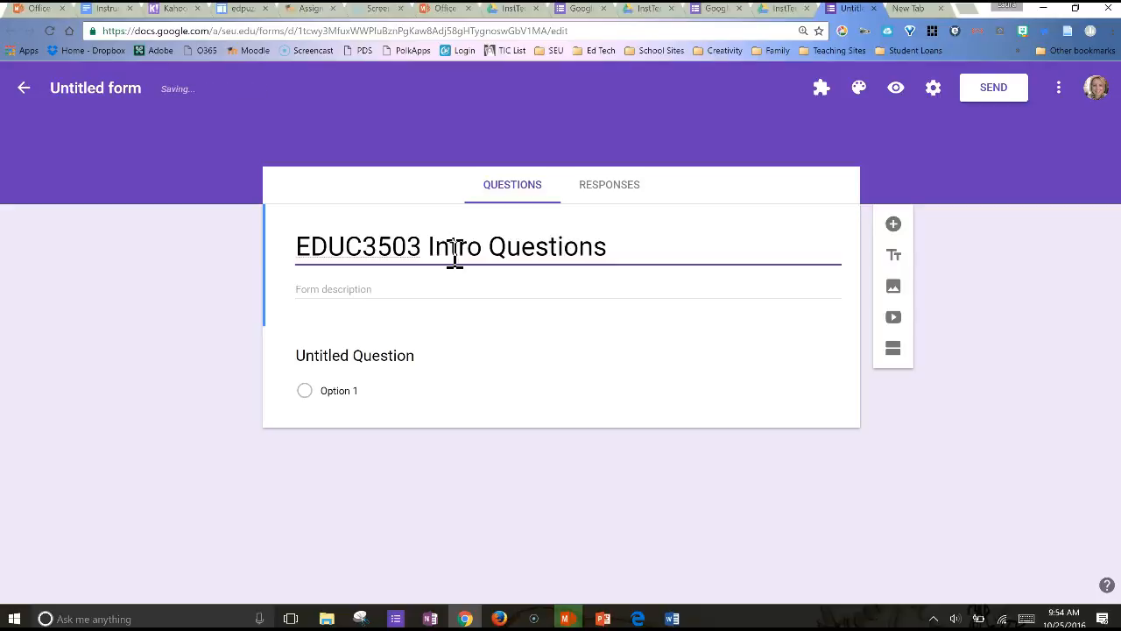
click(102, 88)
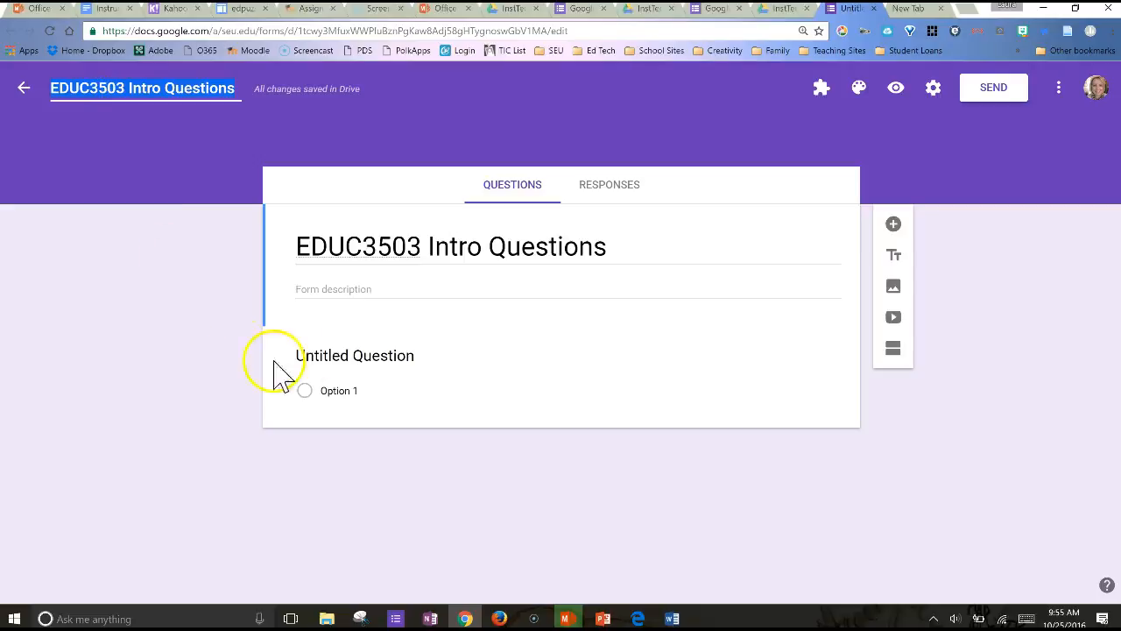
Enter the form description "Answer these questions at the beginning of class this week."
click(311, 289)
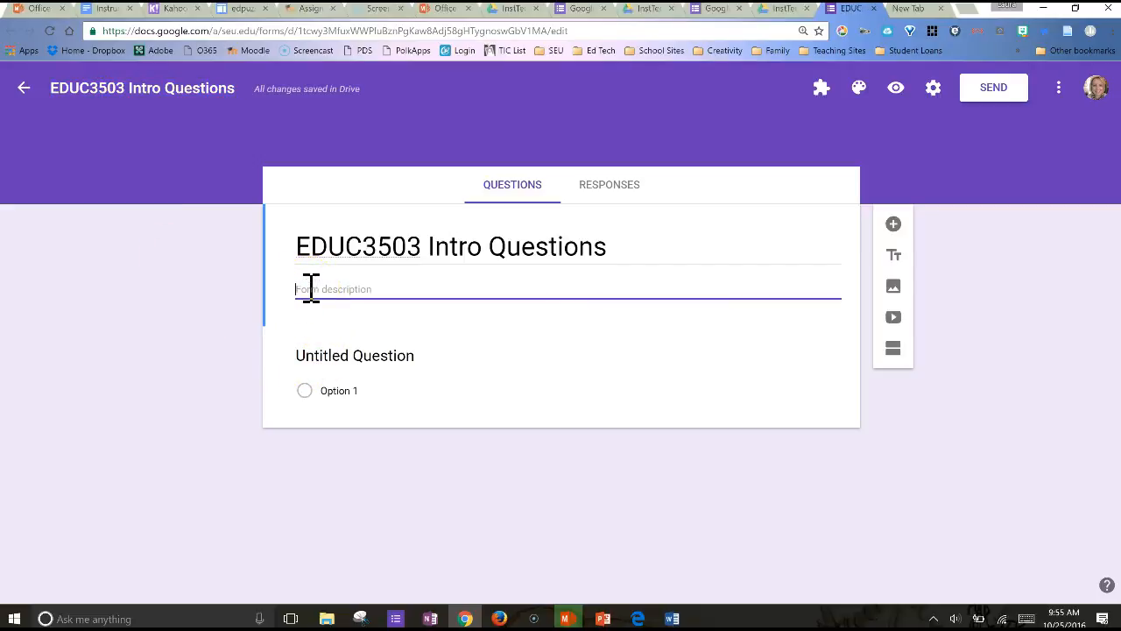
text(Answer these questions at the beginning of class this week.)
Replace the untitled question's text with "Who created the technology standards for teachers and students used in this class?"
click(441, 369)
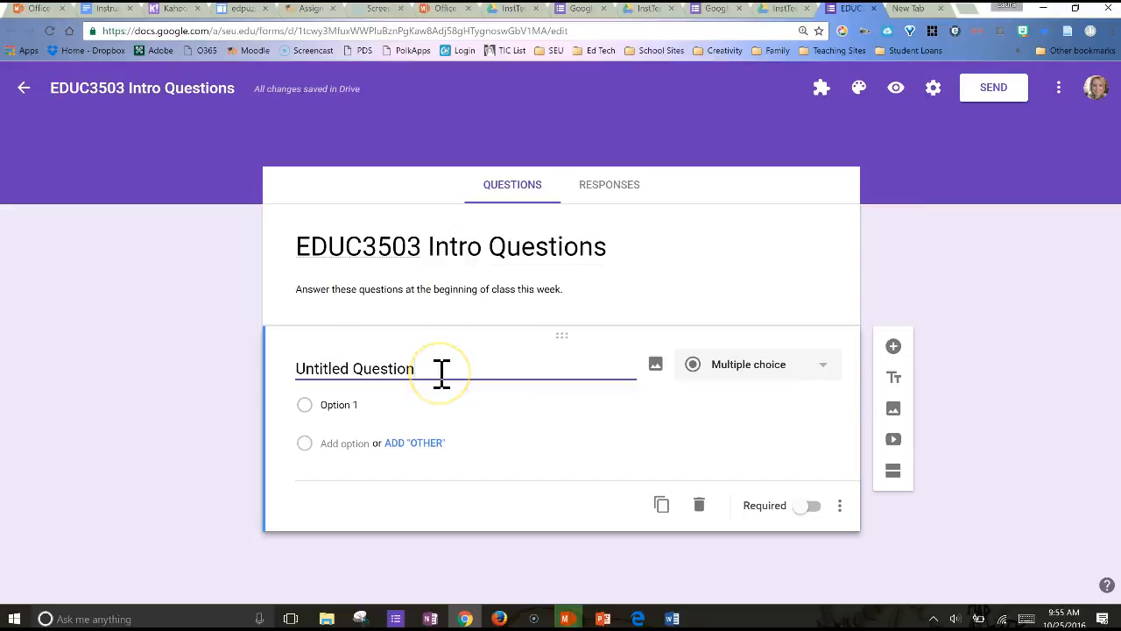
drag(440, 369, 297, 368)
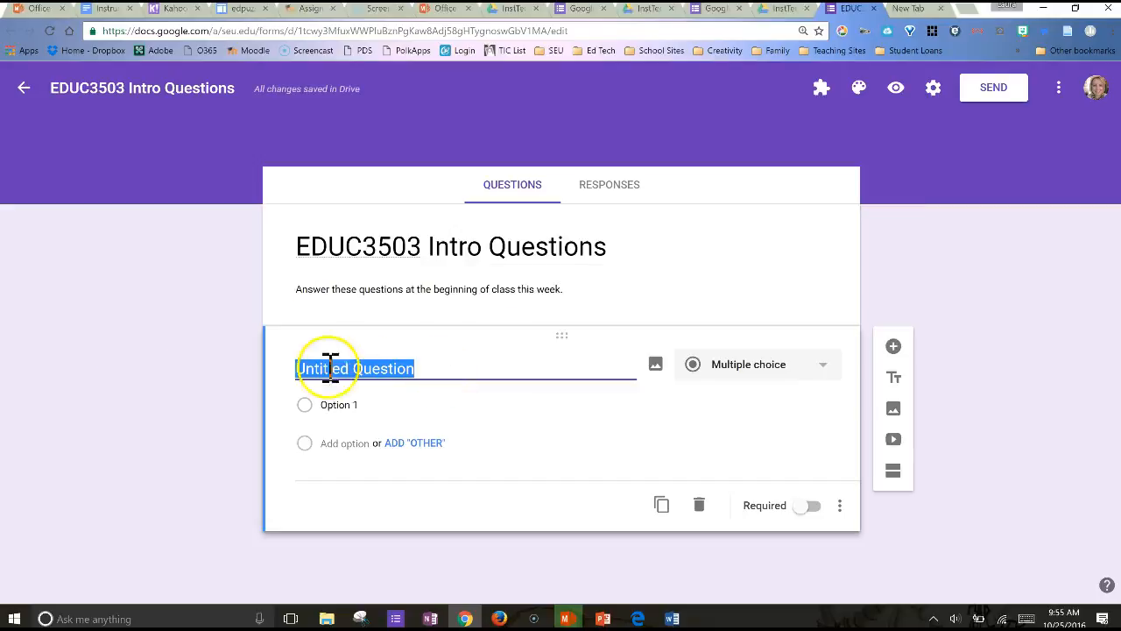
text(Who)
click(121, 372)
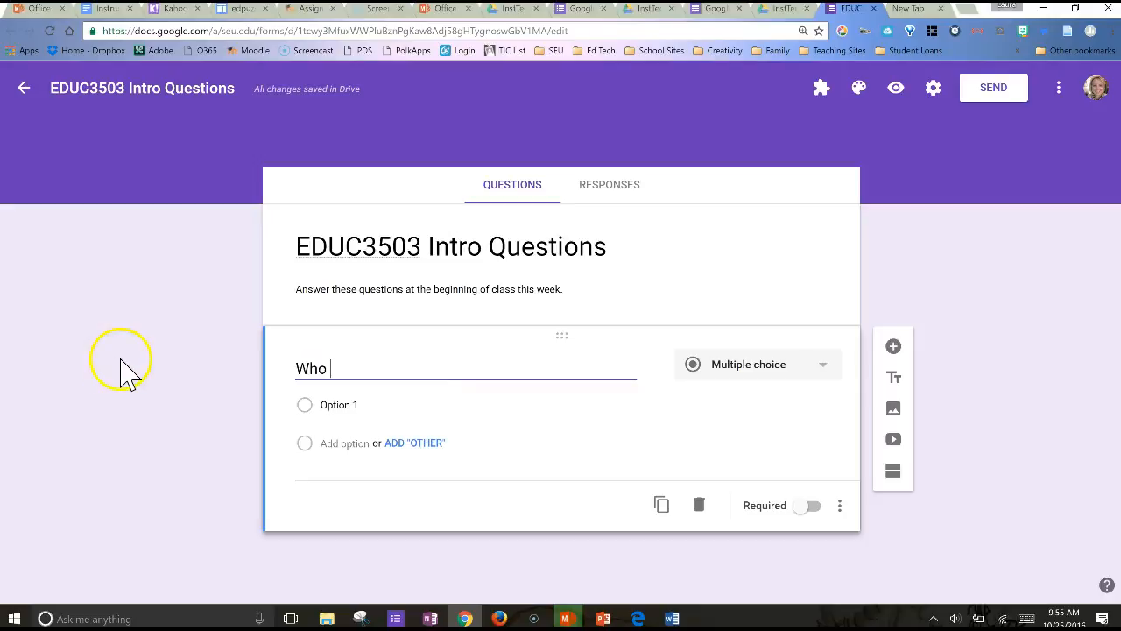
text(create)
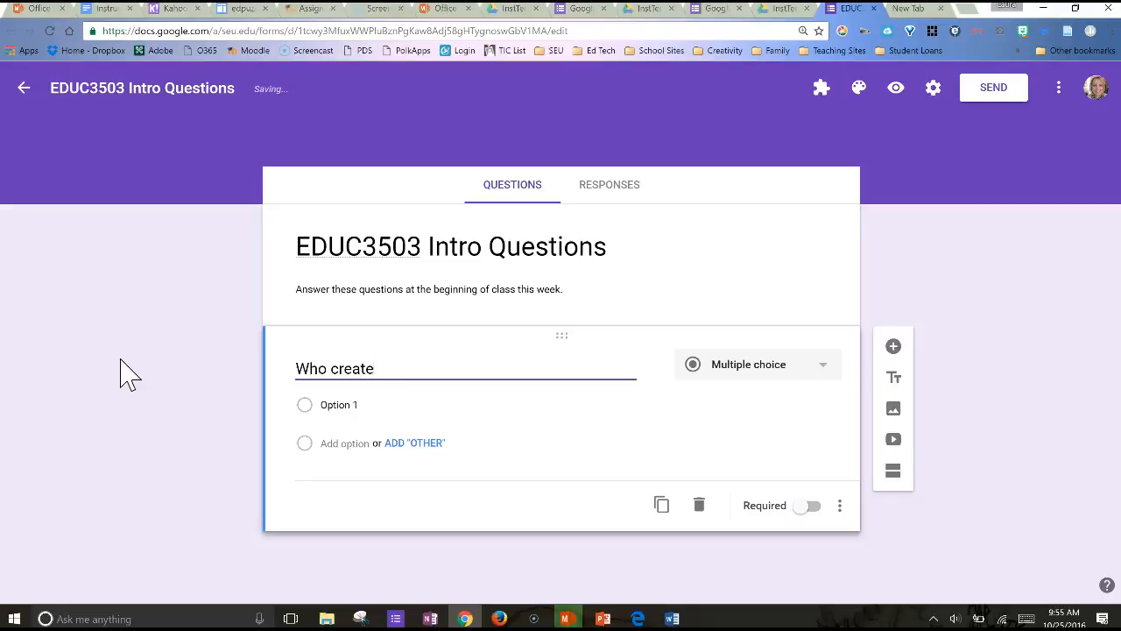
text(d the technology standards for teachers and students used in this class?)
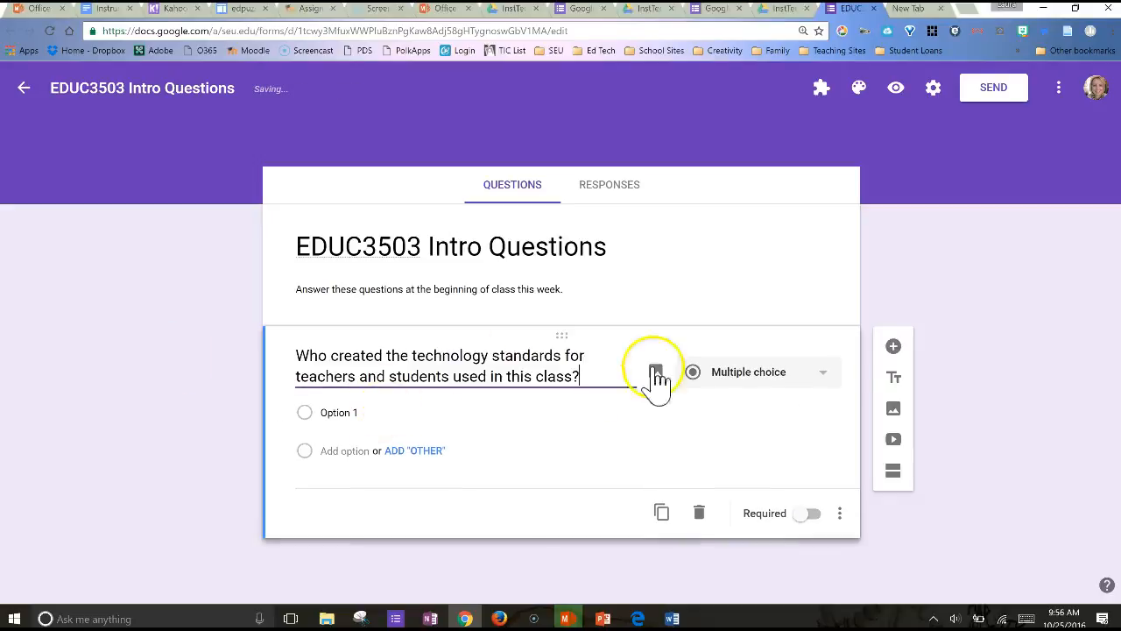
Enter FETC, FCIT and ISTE as the technology standards question's answer options and make the question required
click(375, 413)
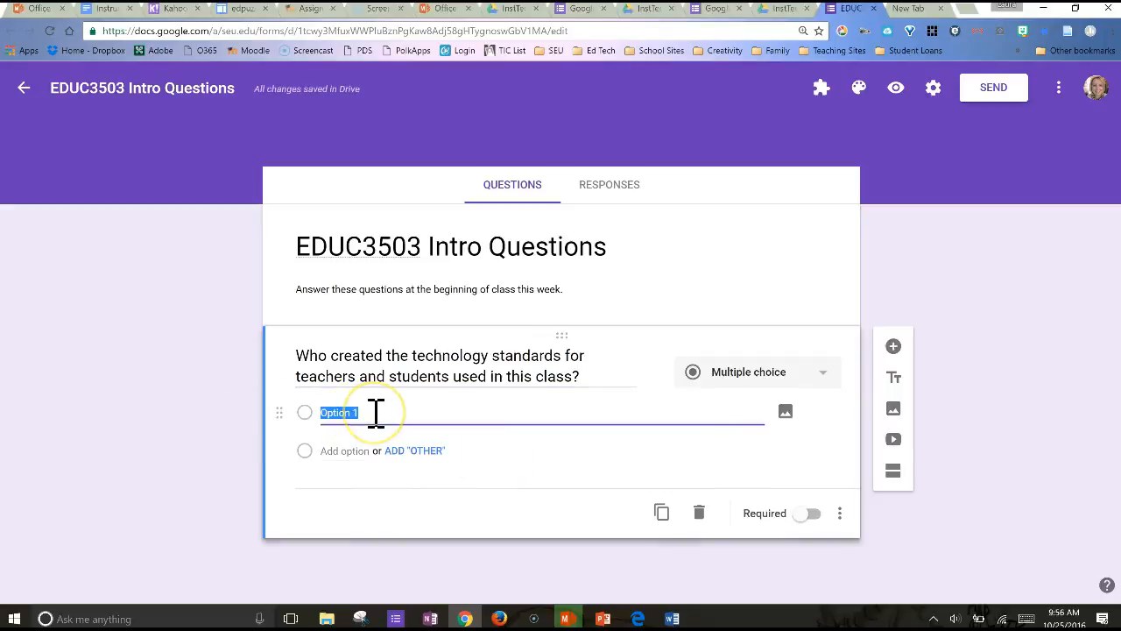
text(FETC)
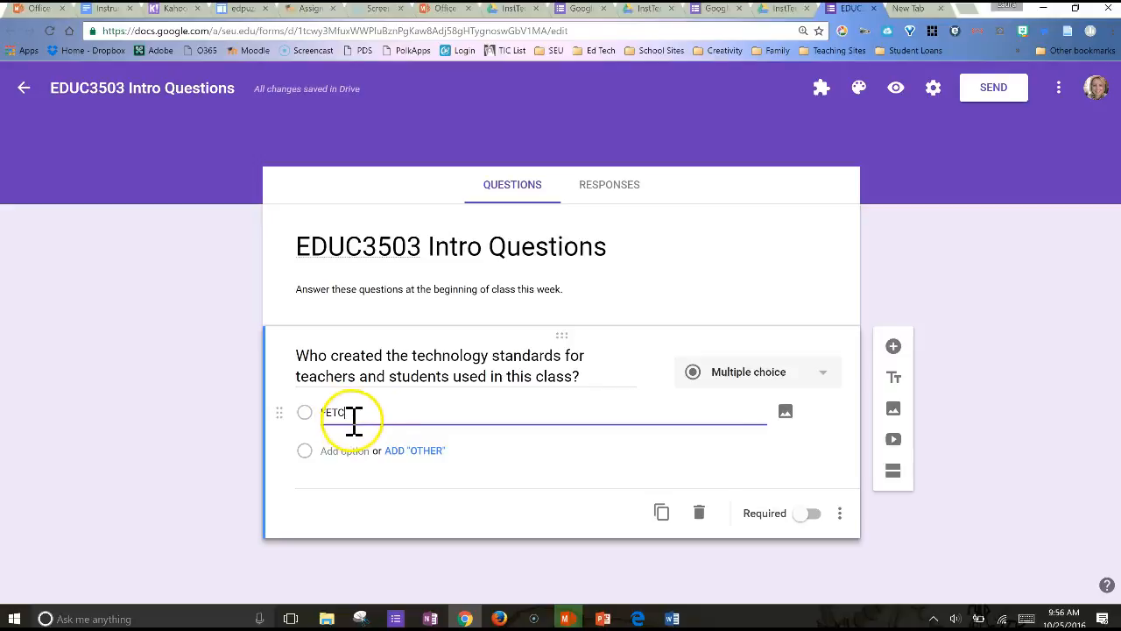
click(358, 452)
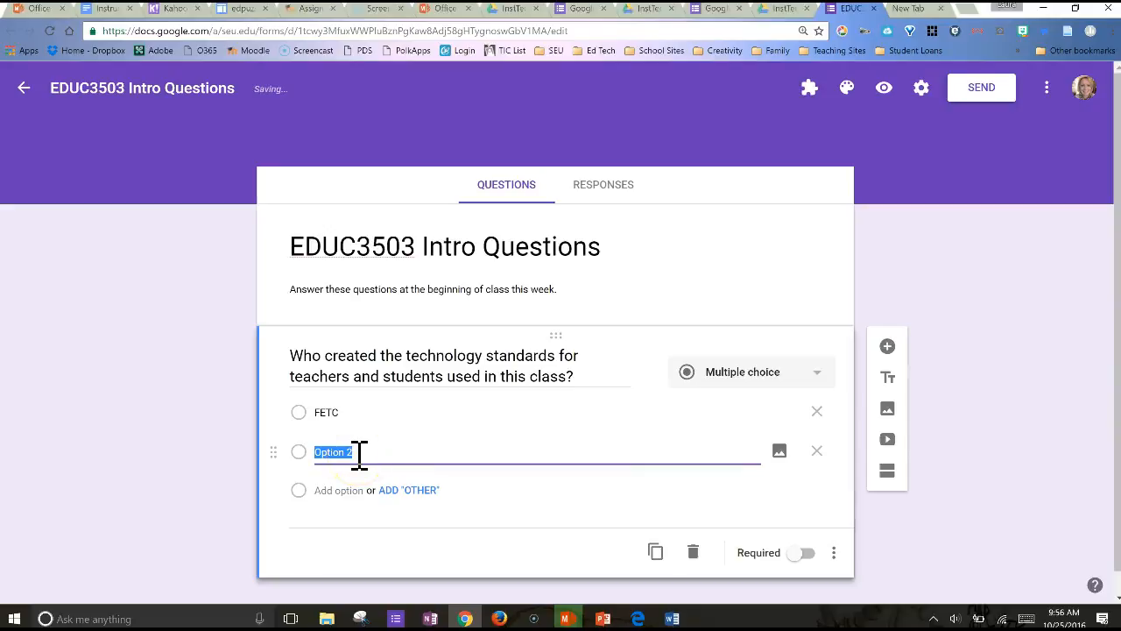
text(FCIT)
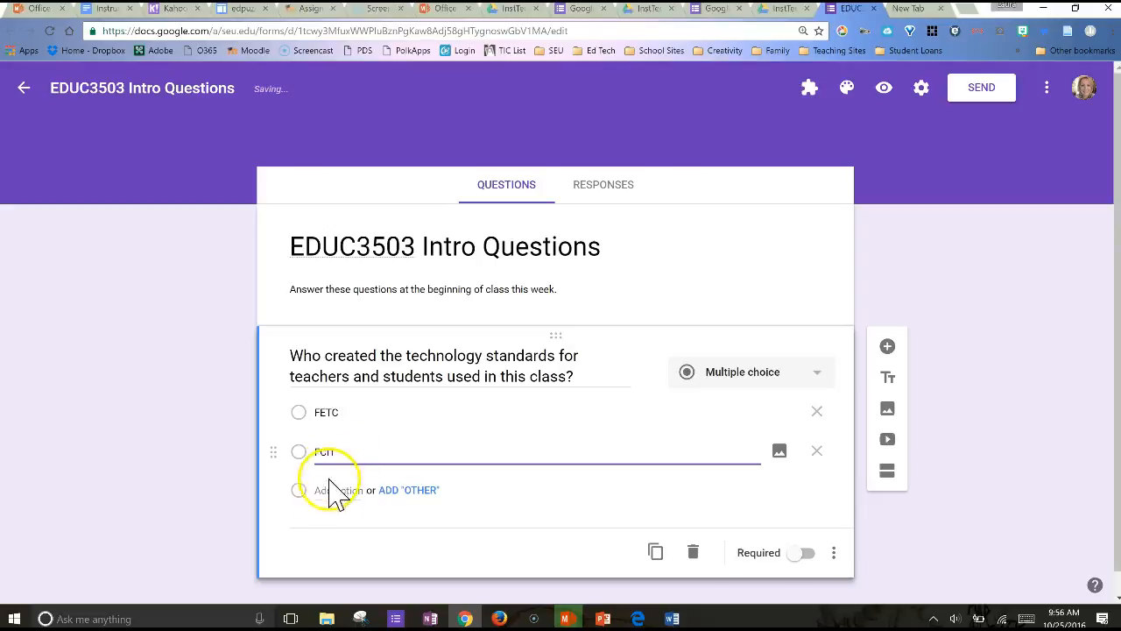
click(338, 491)
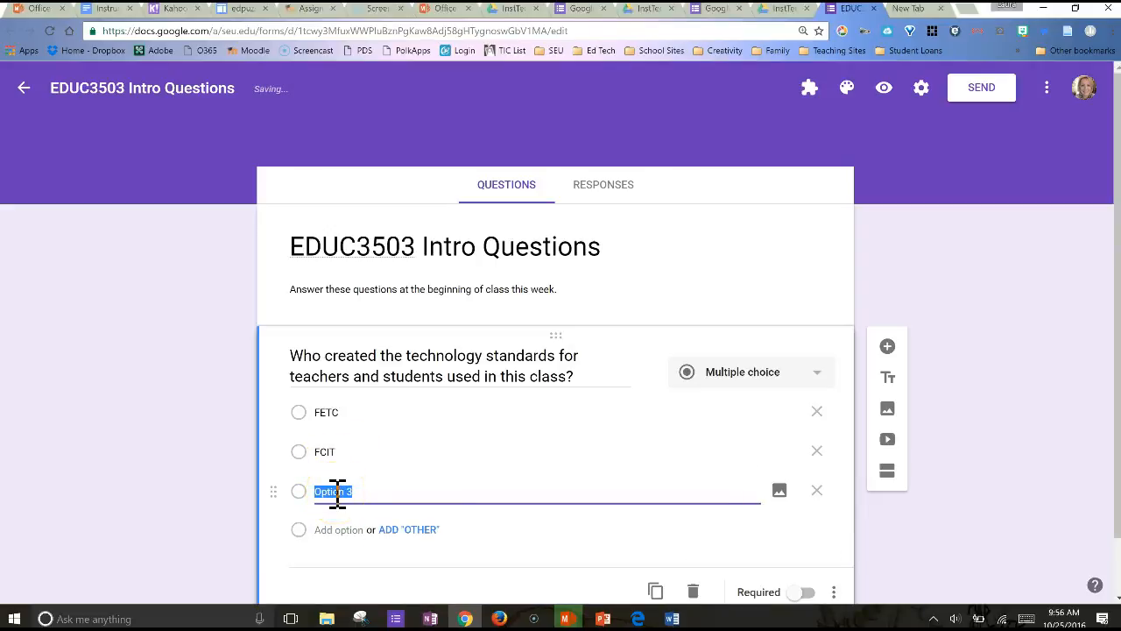
text(ISTE)
click(793, 508)
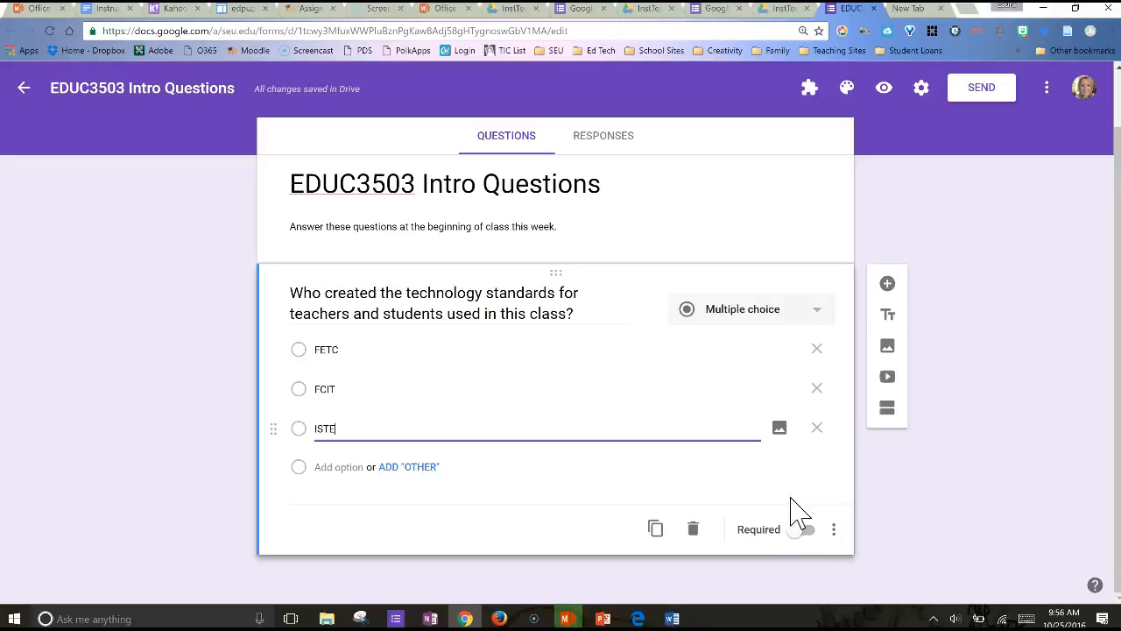
click(805, 531)
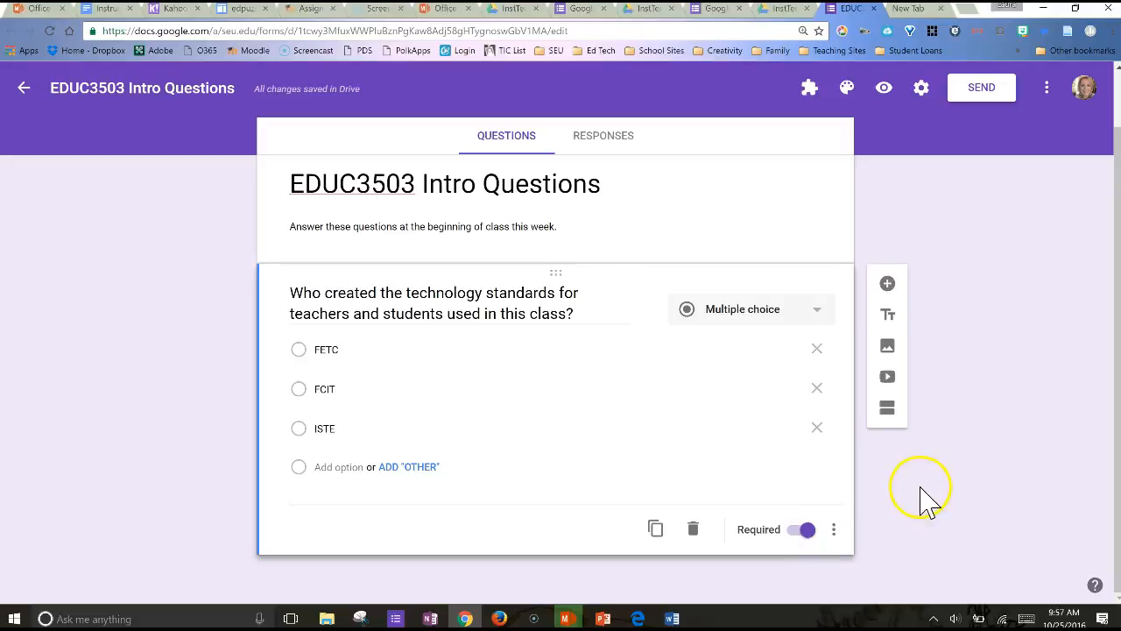
Add a new question titled "Last Name" with the short answer type
click(889, 287)
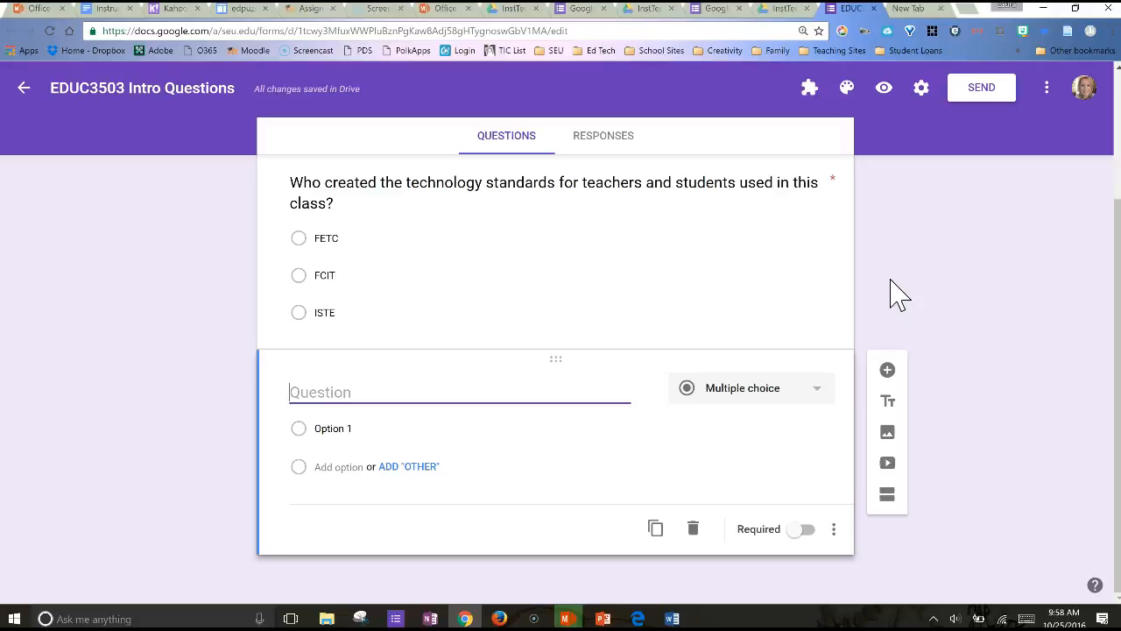
text(Last Name)
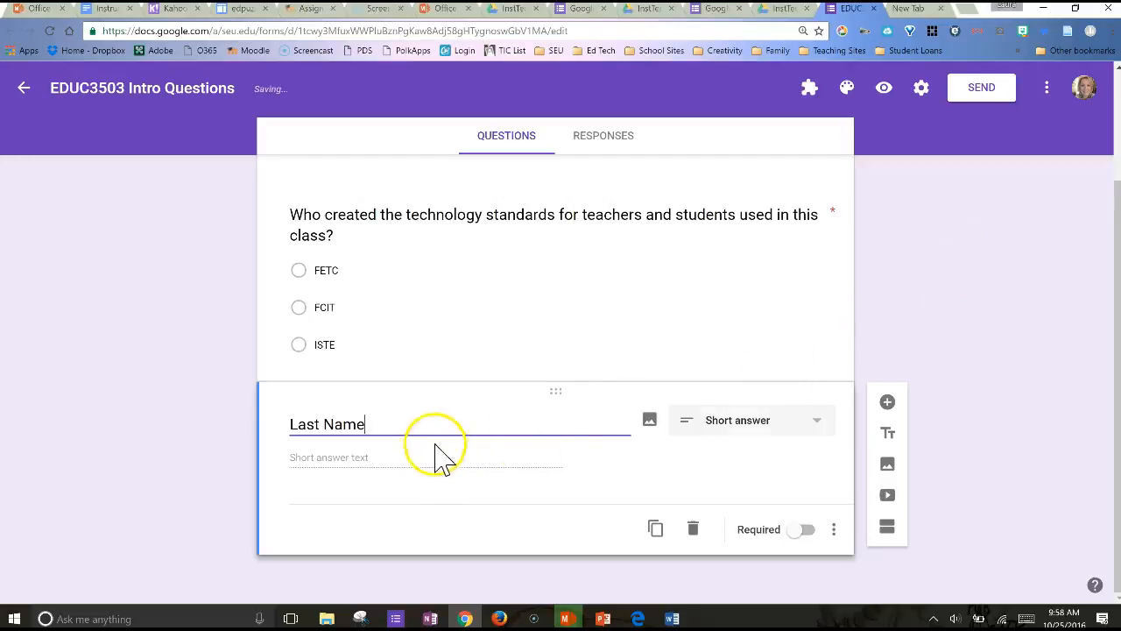
click(813, 427)
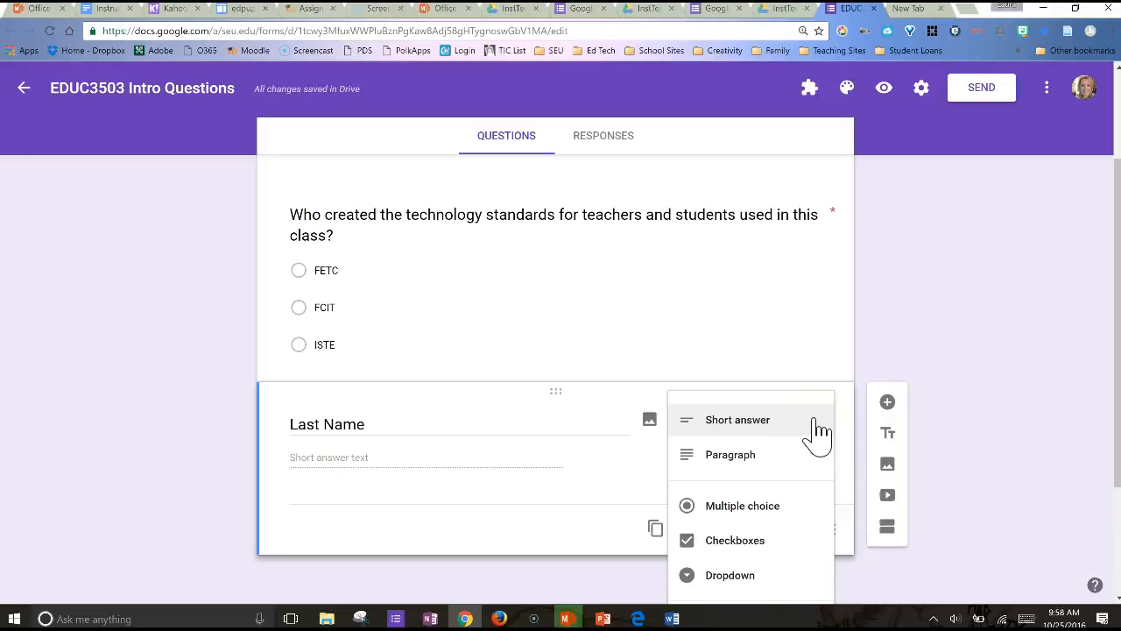
click(817, 427)
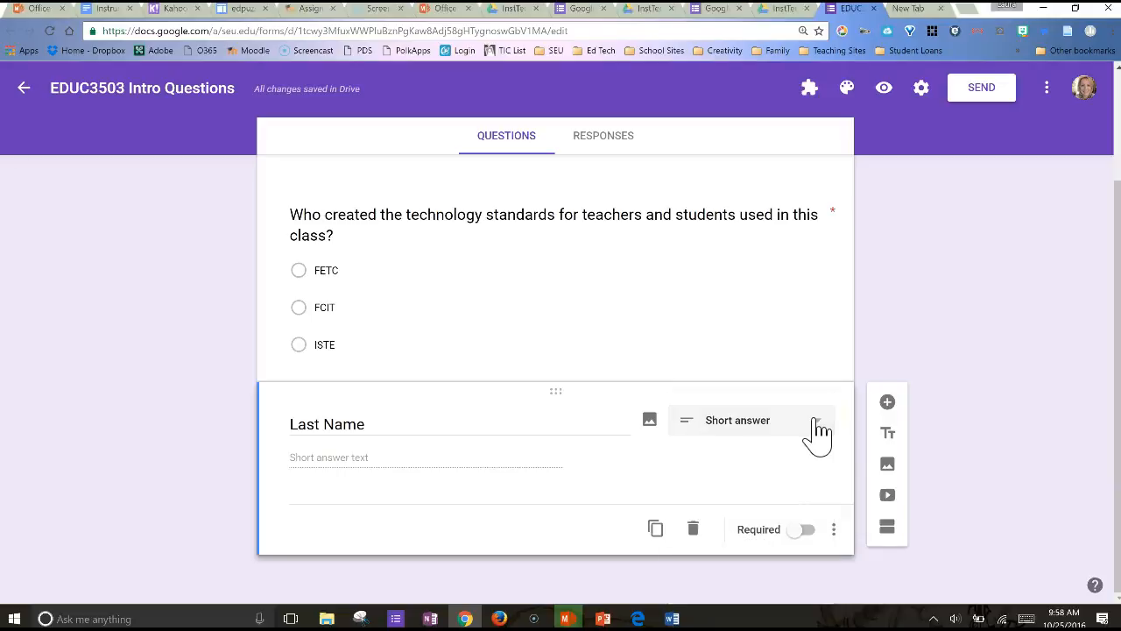
Move the Last Name question above the technology standards question and make it required
scroll(790, 270, up, 2)
drag(555, 460, 550, 269)
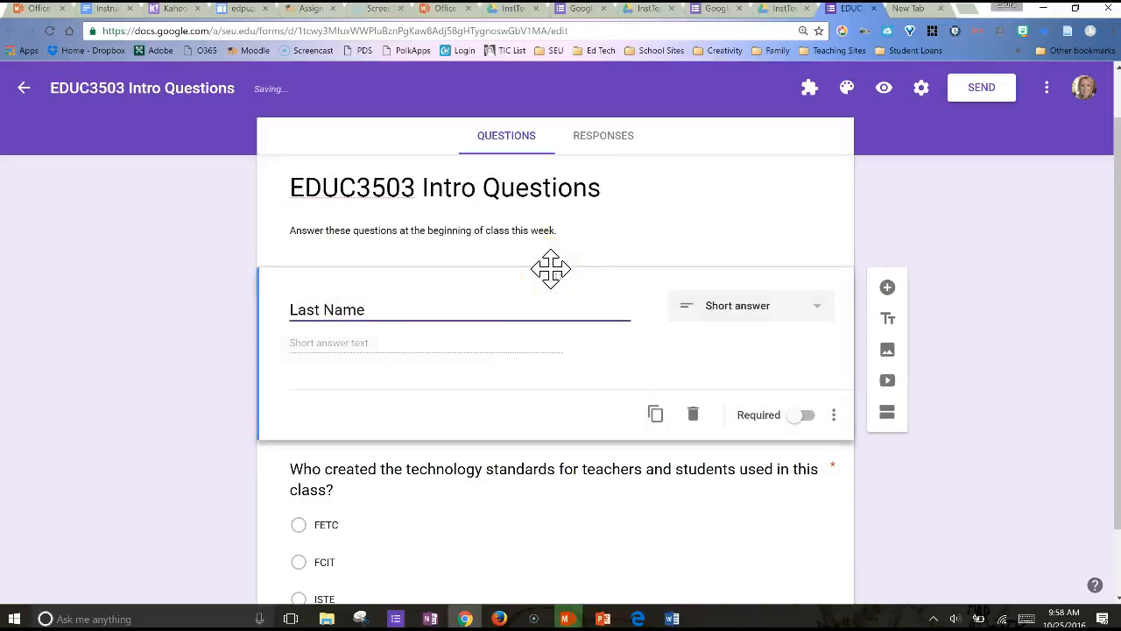
click(552, 277)
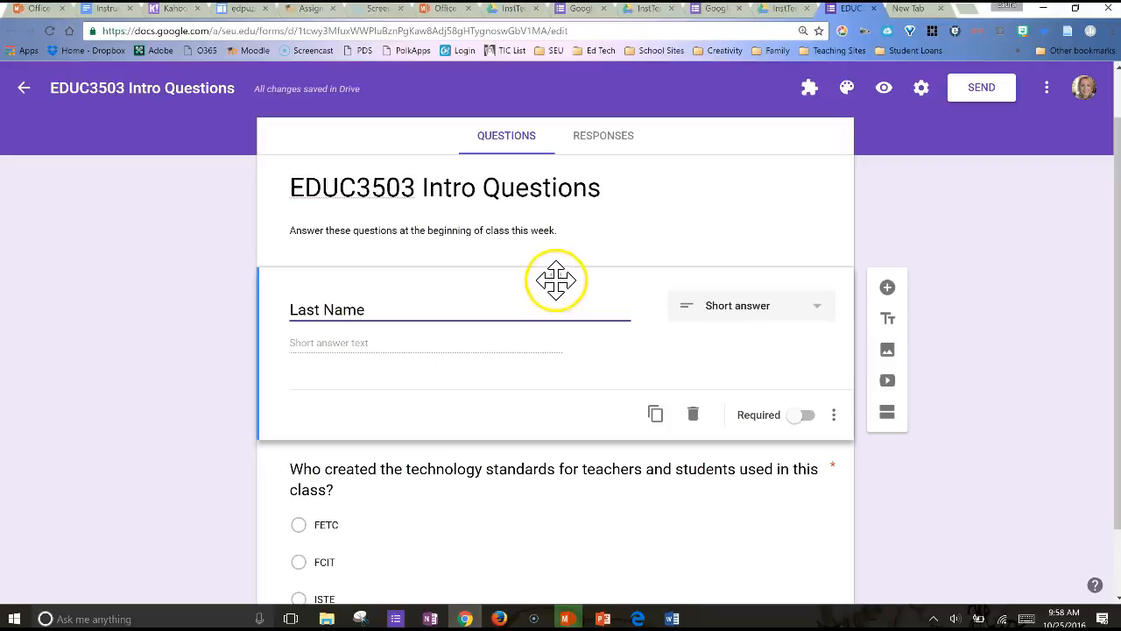
mouse_move(556, 279)
mouse_down()
mouse_move(555, 343)
mouse_move(555, 280)
mouse_up()
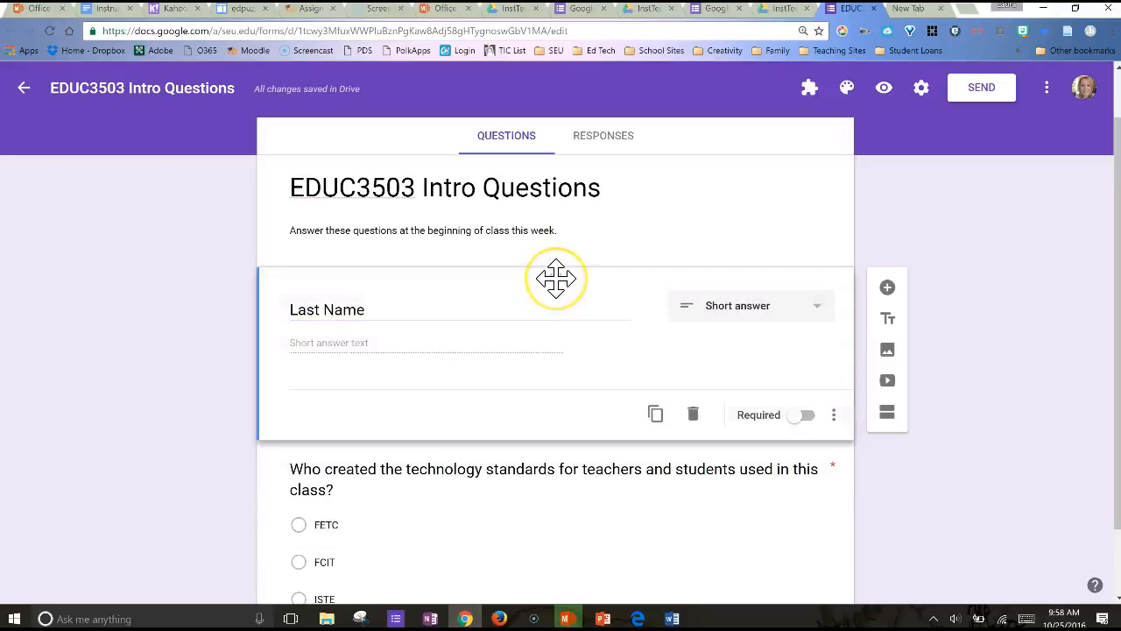
click(806, 416)
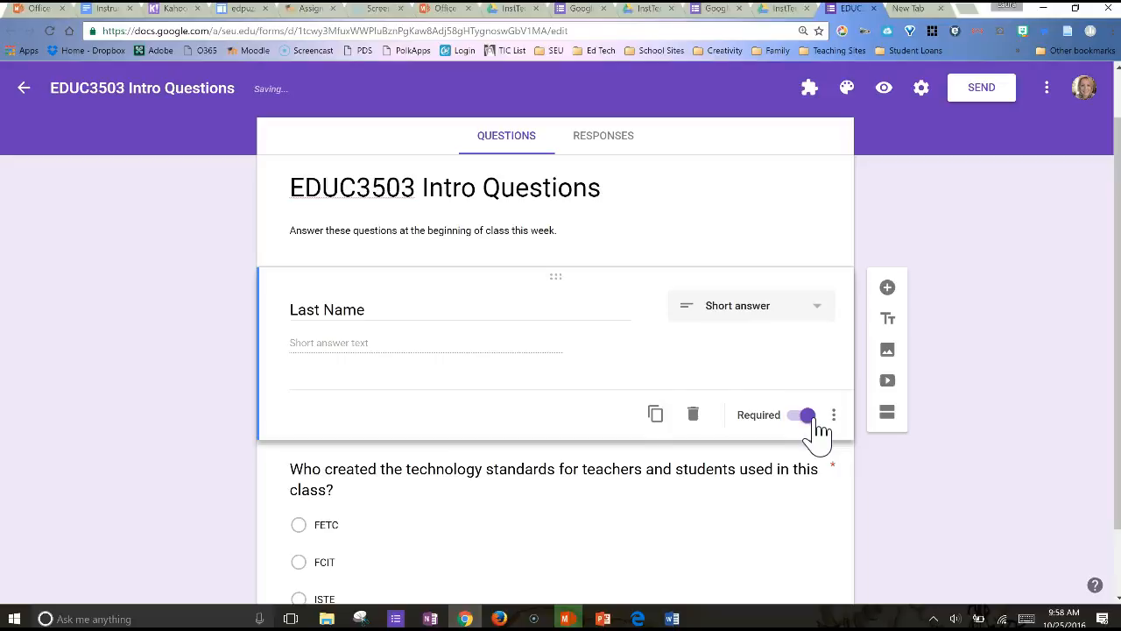
click(613, 392)
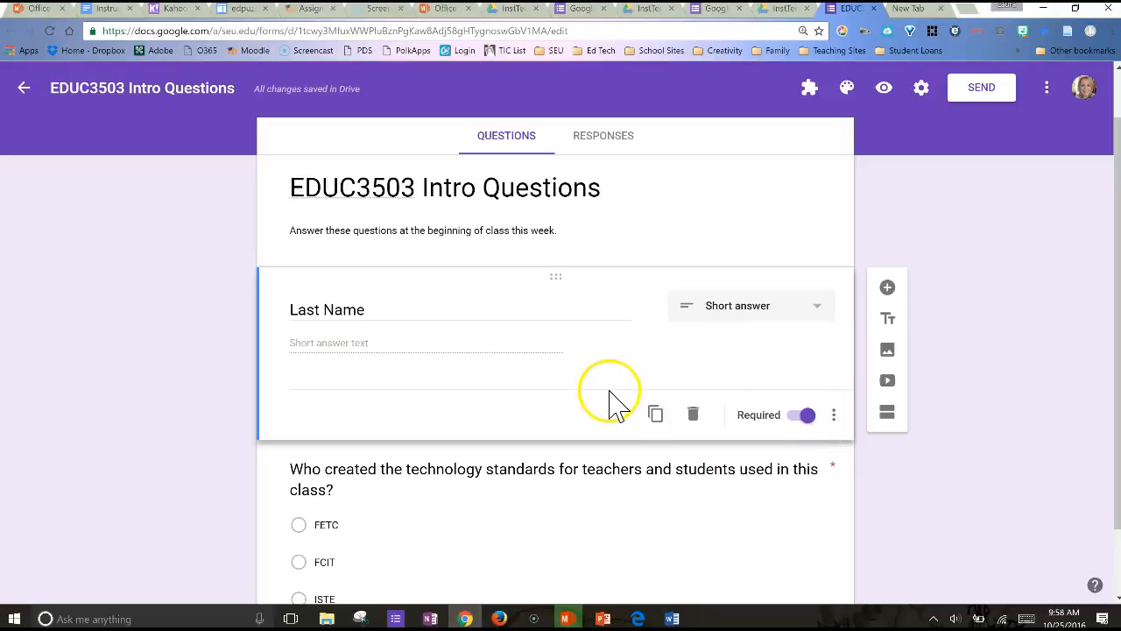
Add a required short answer question titled "First Name" directly below the Last Name question
click(888, 291)
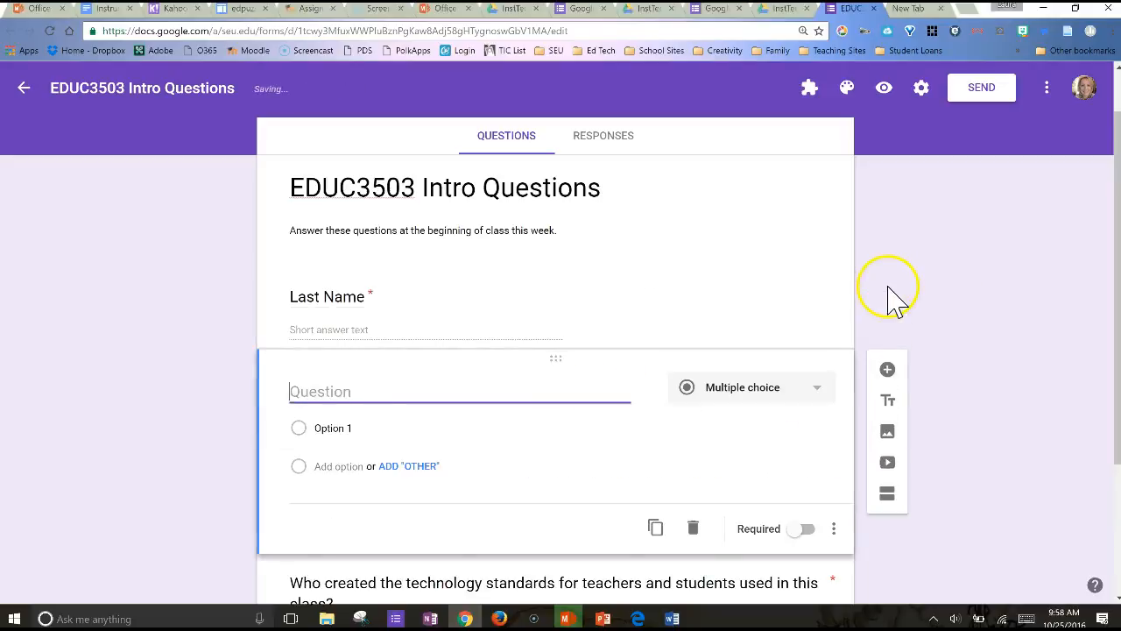
click(805, 497)
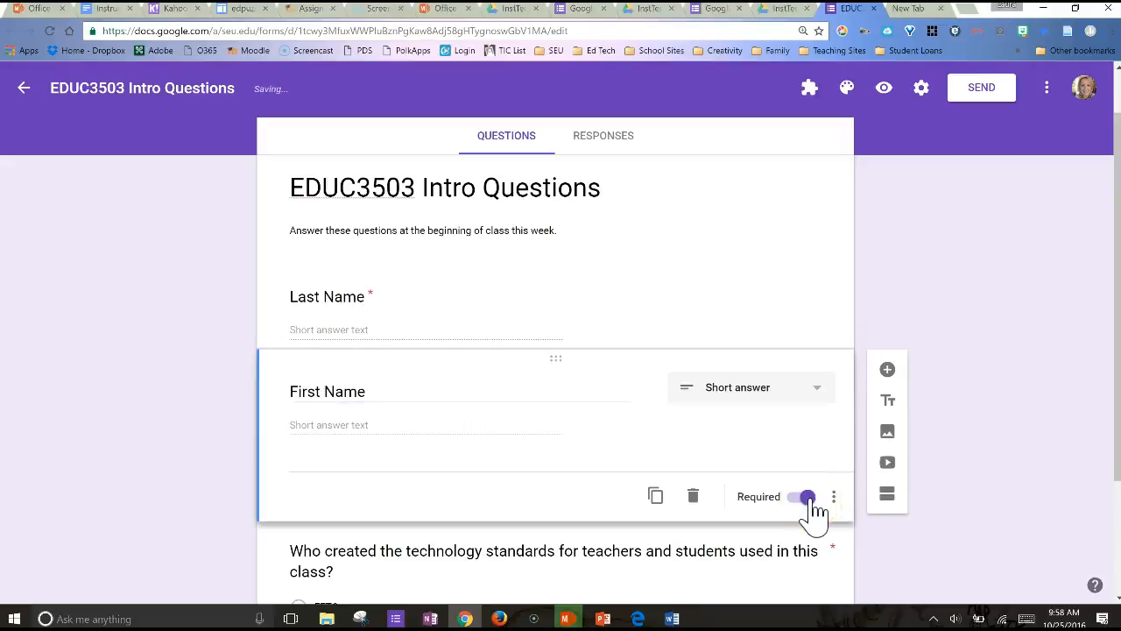
scroll(814, 514, down, 1)
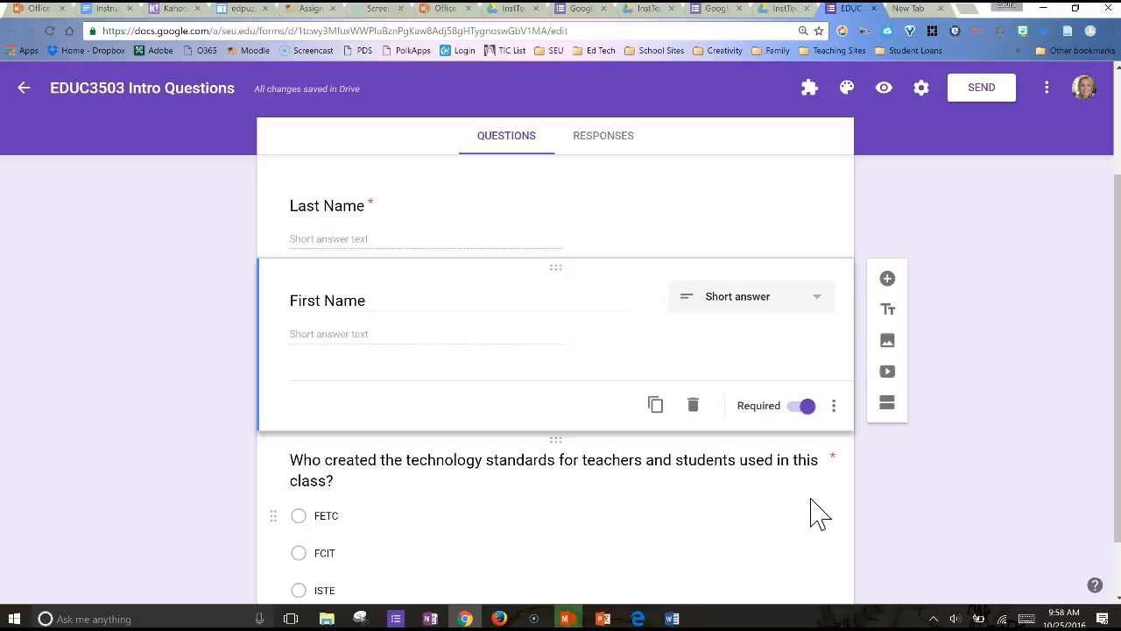
Add a question titled "Period Number" below the First Name question and set its type to Dropdown
click(887, 279)
text(Period N)
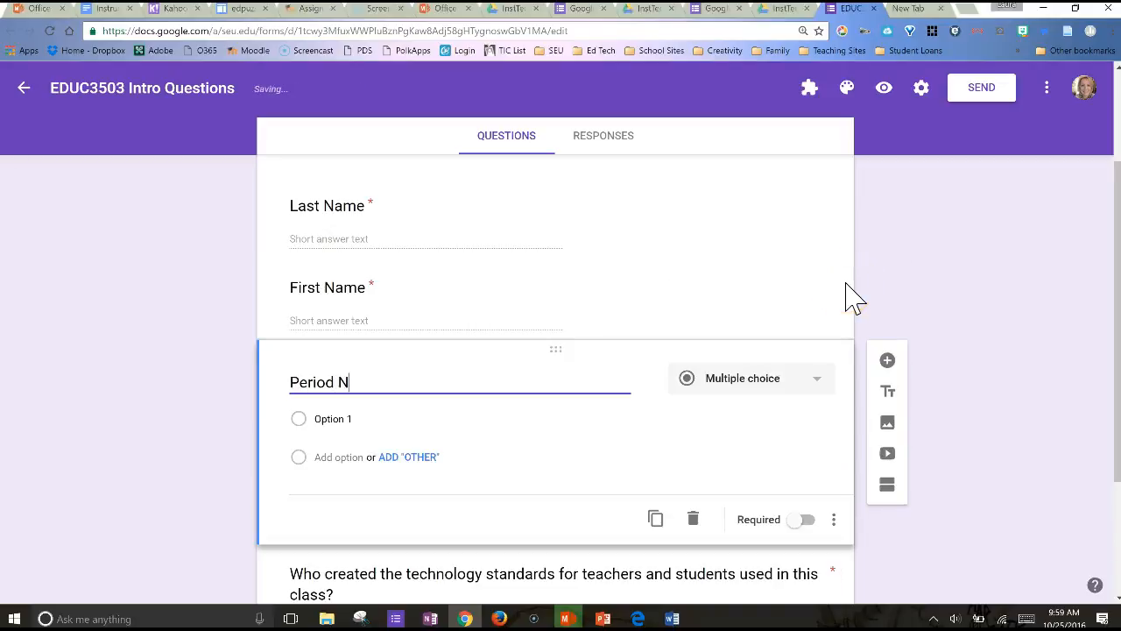
text(umber)
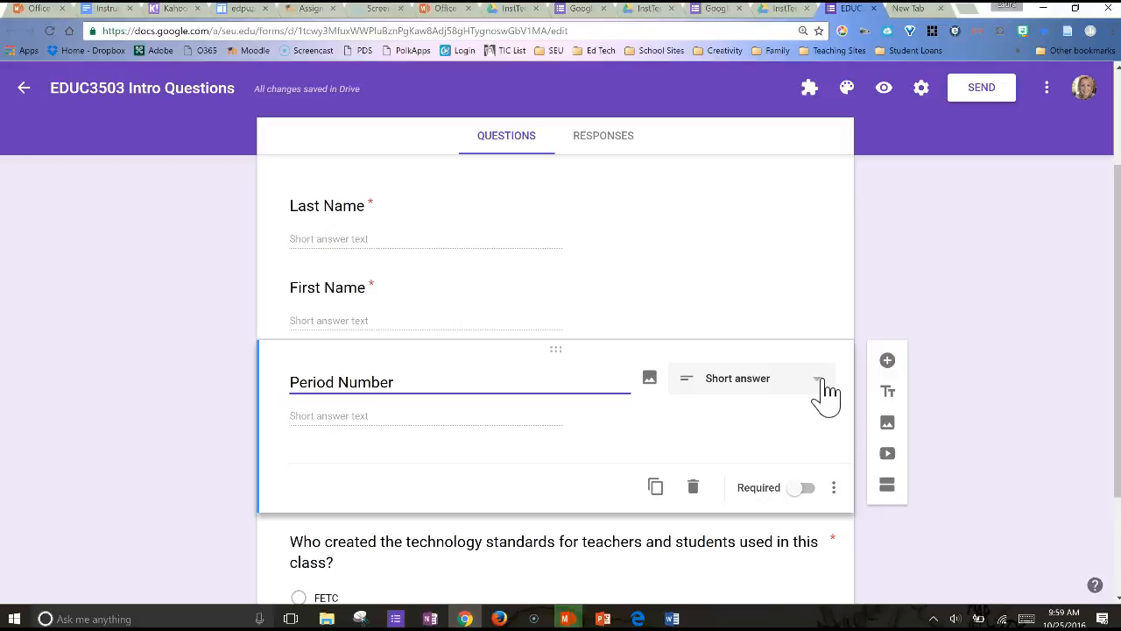
click(821, 385)
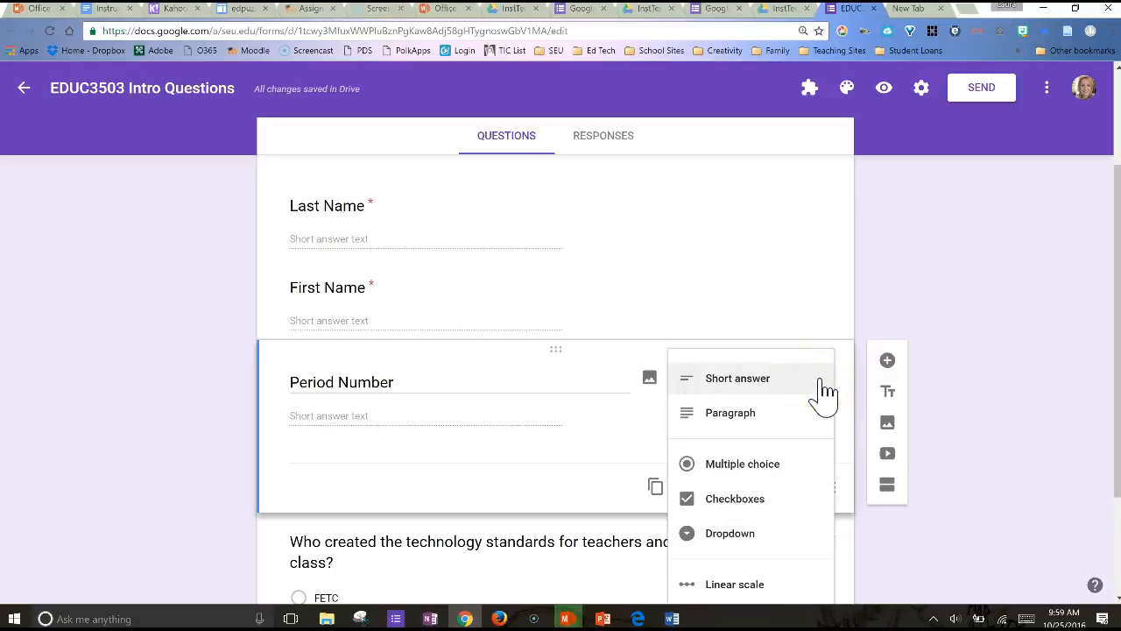
scroll(823, 393, down, 1)
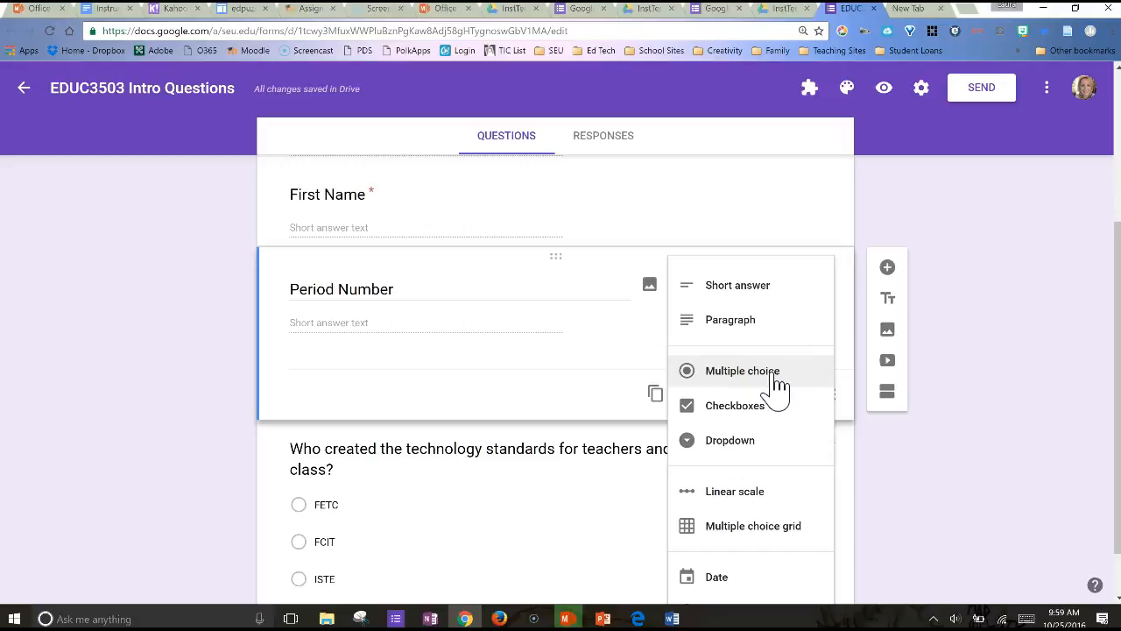
click(742, 451)
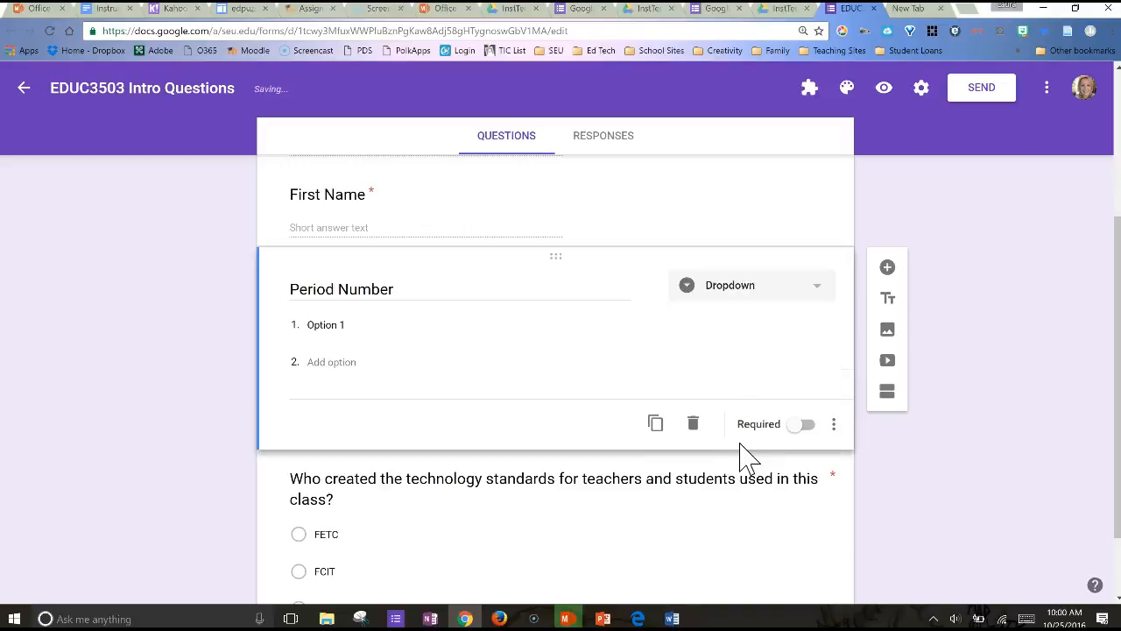
Enter 1st, 2nd, 3rd and 4th as the Period Number options and make the question required
click(348, 325)
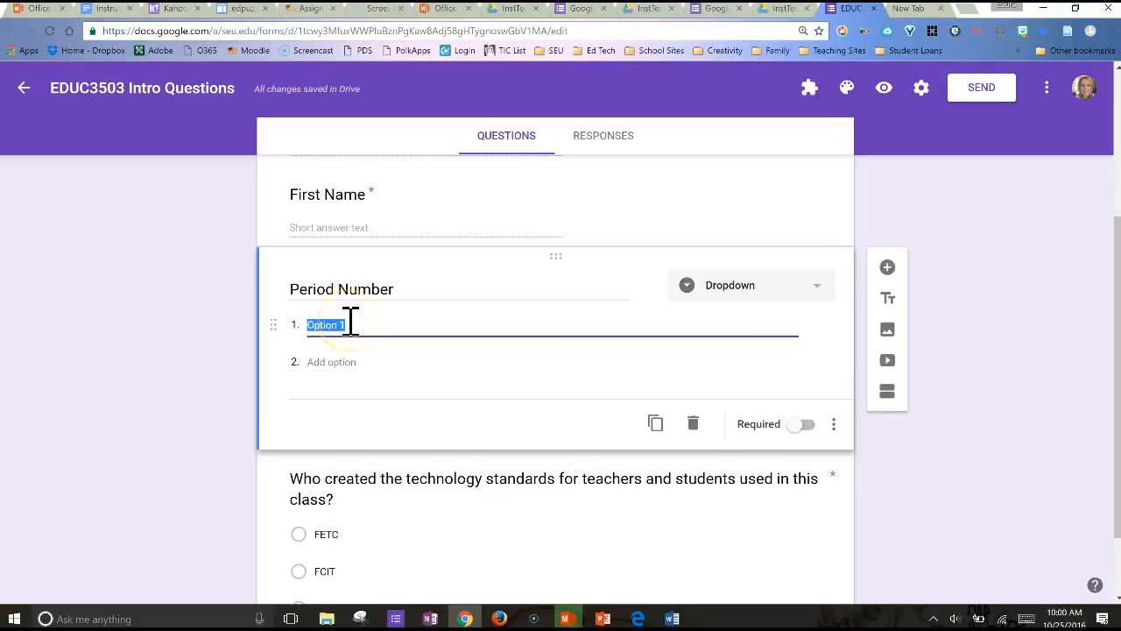
text(1st)
click(336, 372)
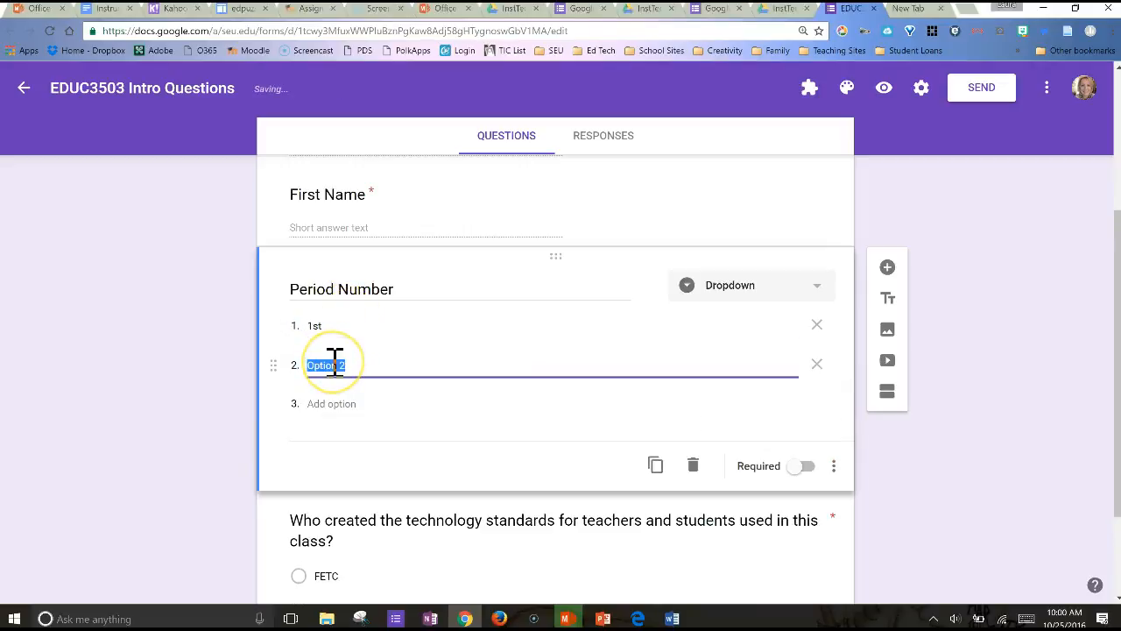
text(2nd)
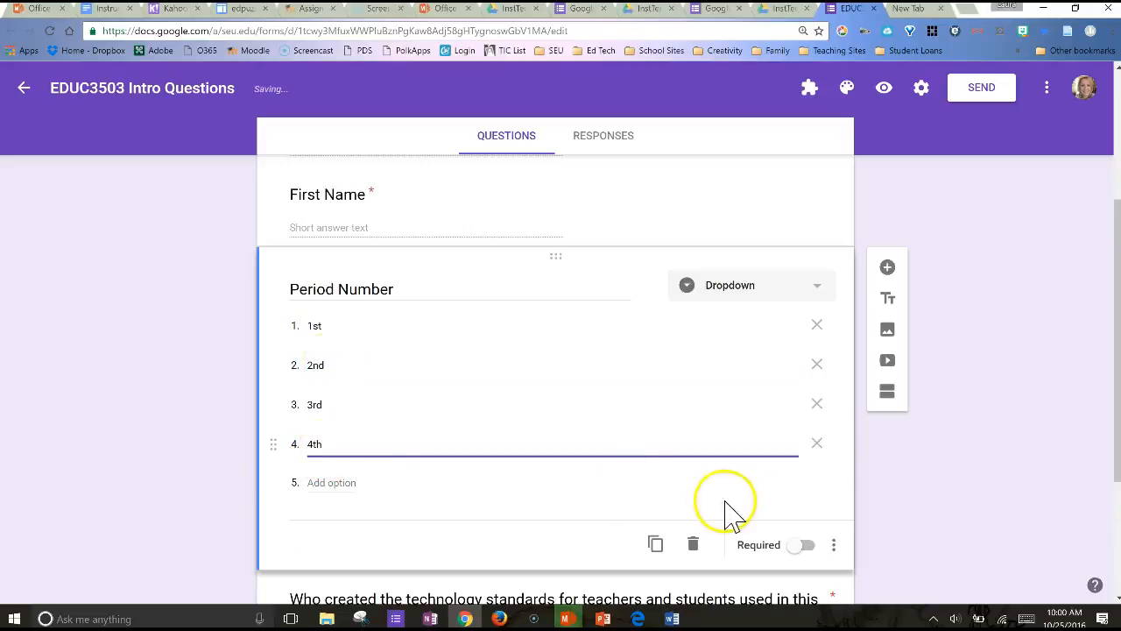
click(806, 546)
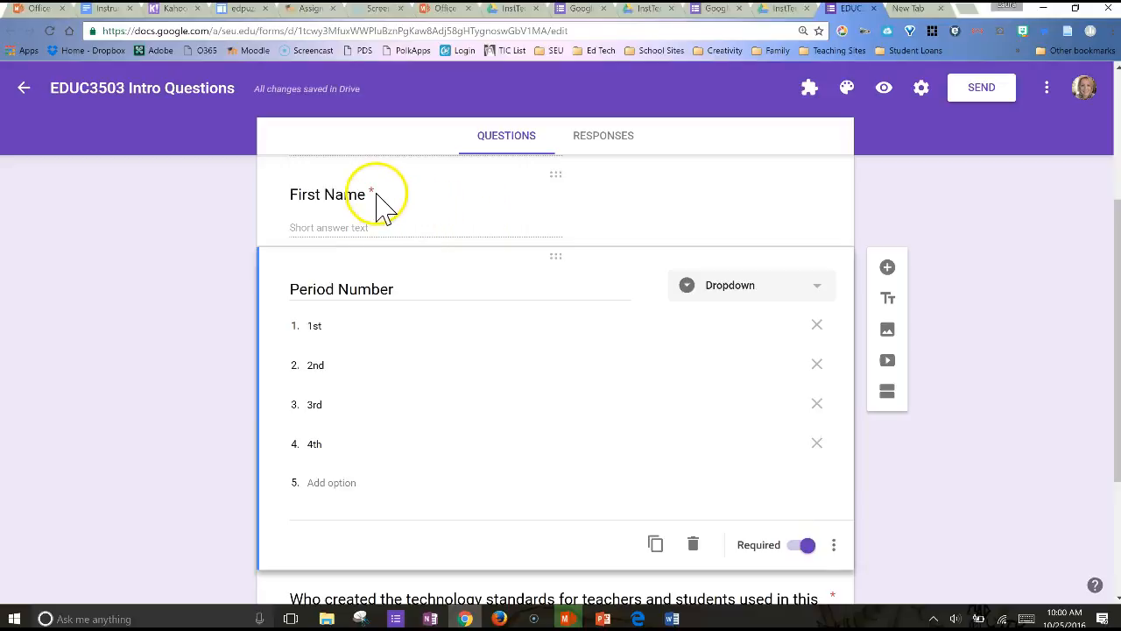
Preview the form as students see it and examine the choices offered for Period Number
scroll(483, 370, down, 3)
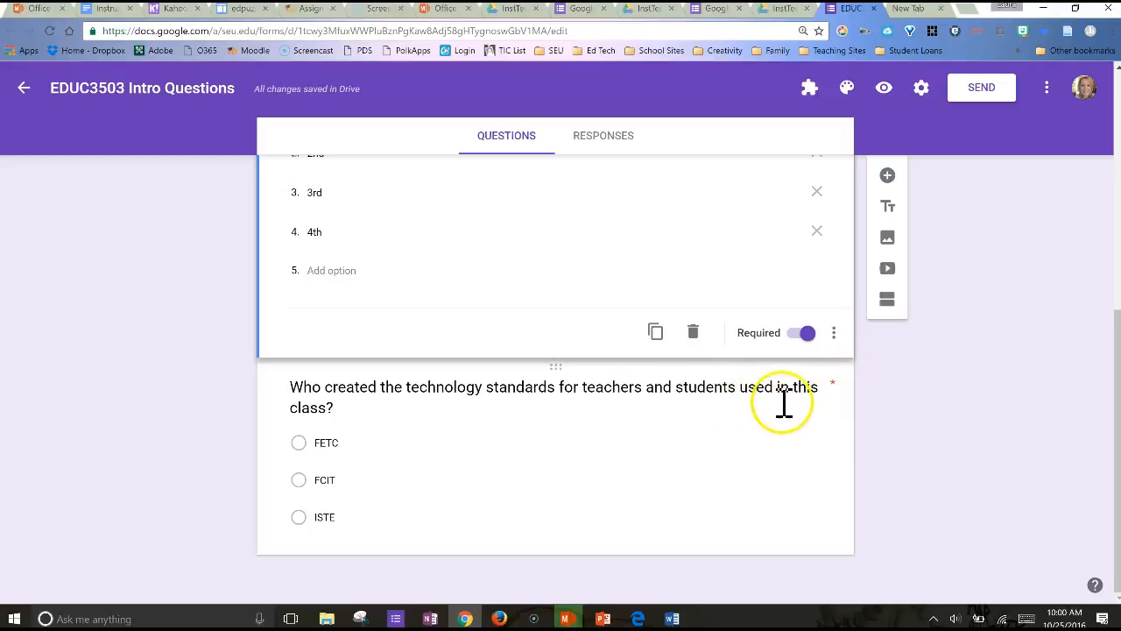
scroll(806, 420, up, 5)
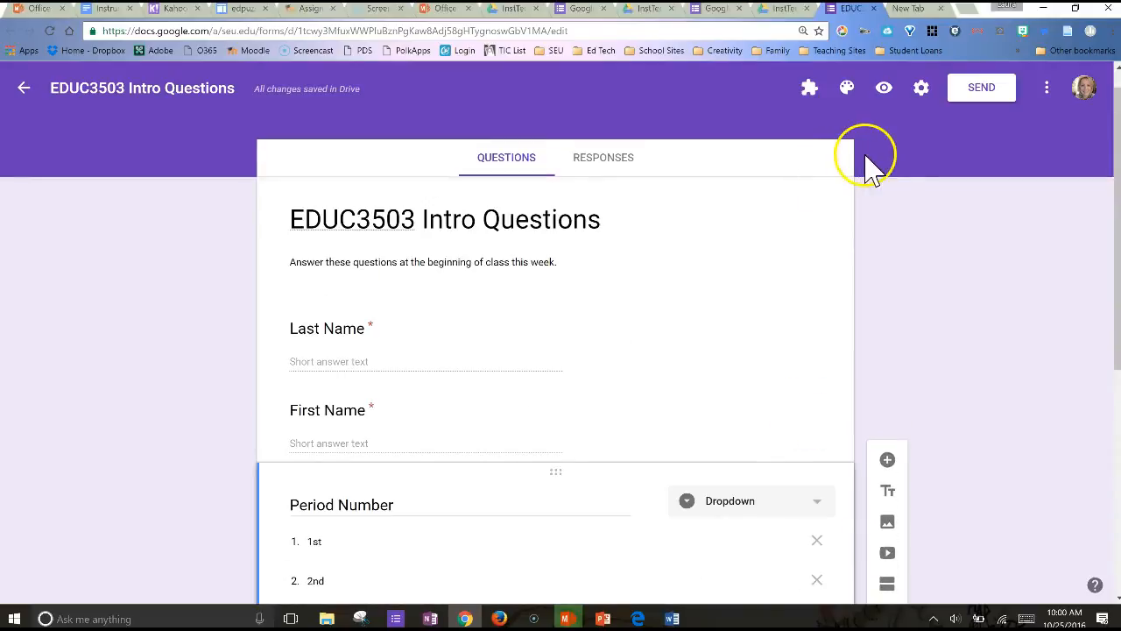
scroll(759, 386, down, 5)
scroll(761, 390, up, 5)
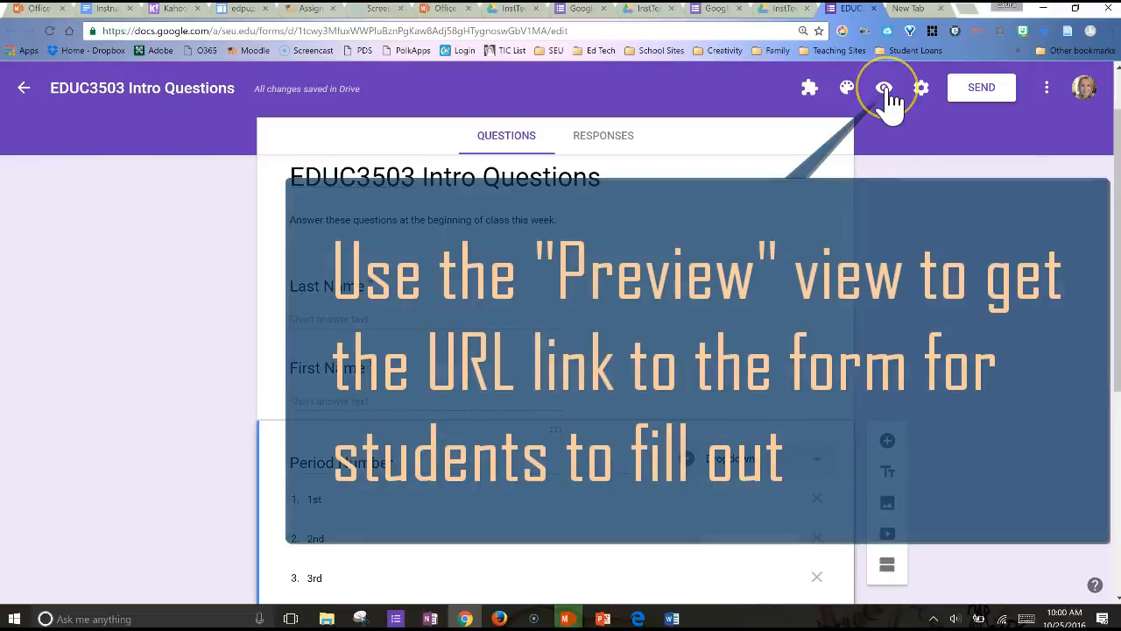
click(884, 89)
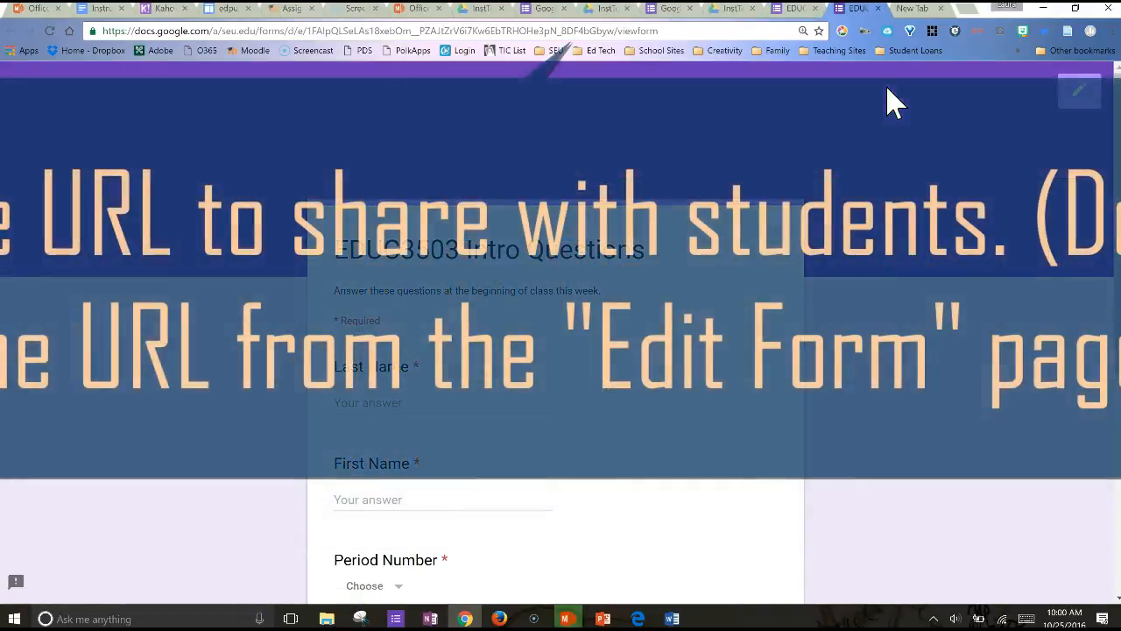
click(459, 352)
scroll(507, 338, down, 2)
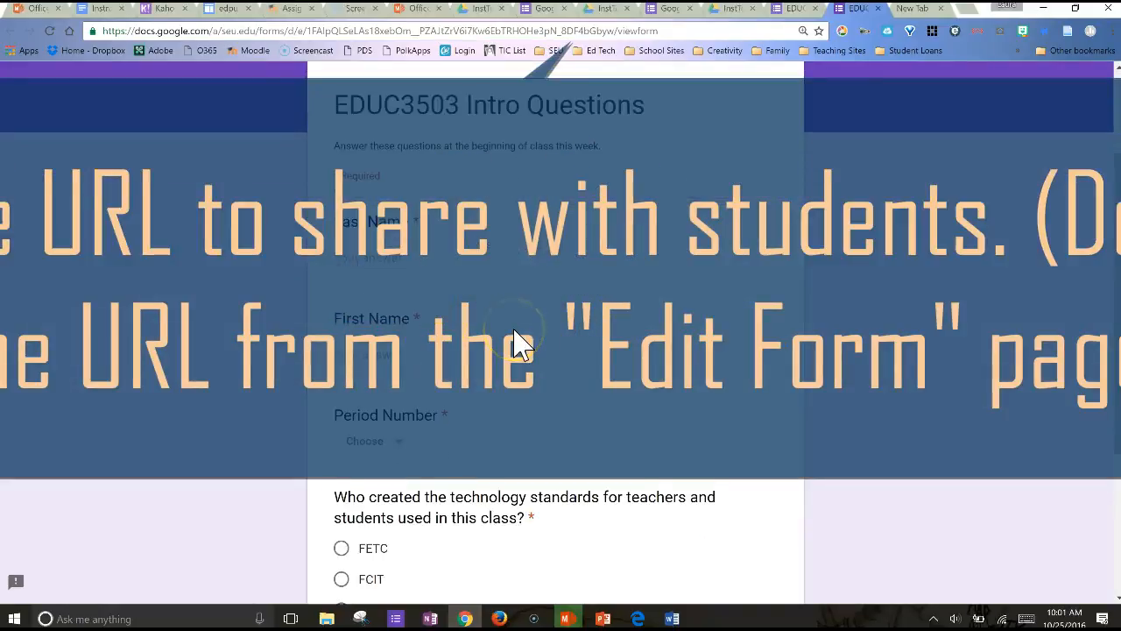
scroll(493, 455, down, 1)
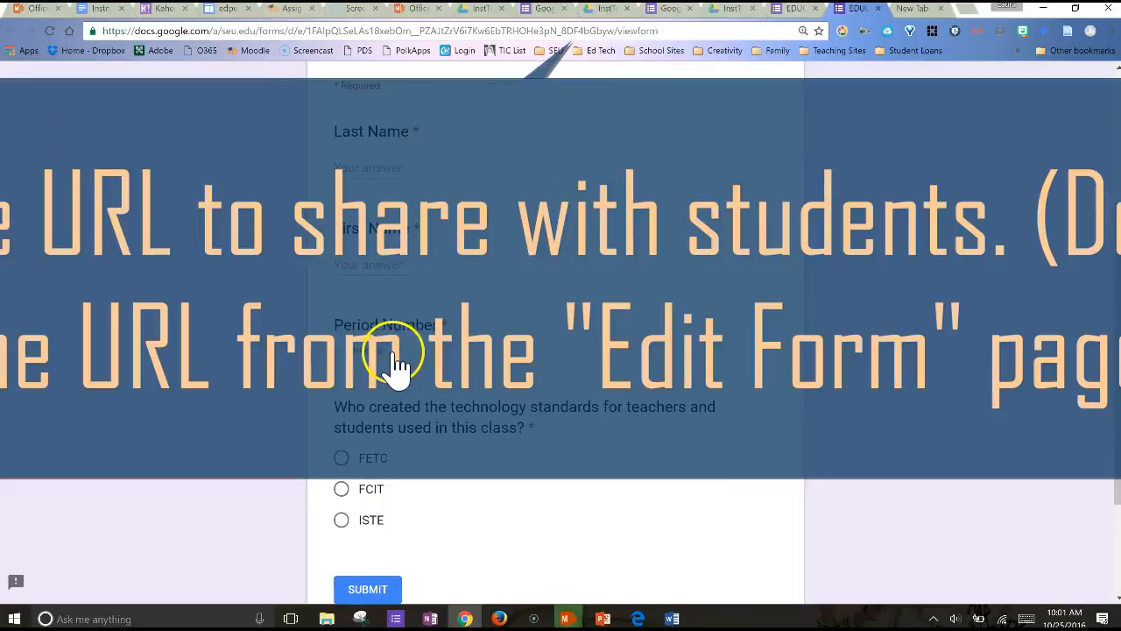
click(401, 362)
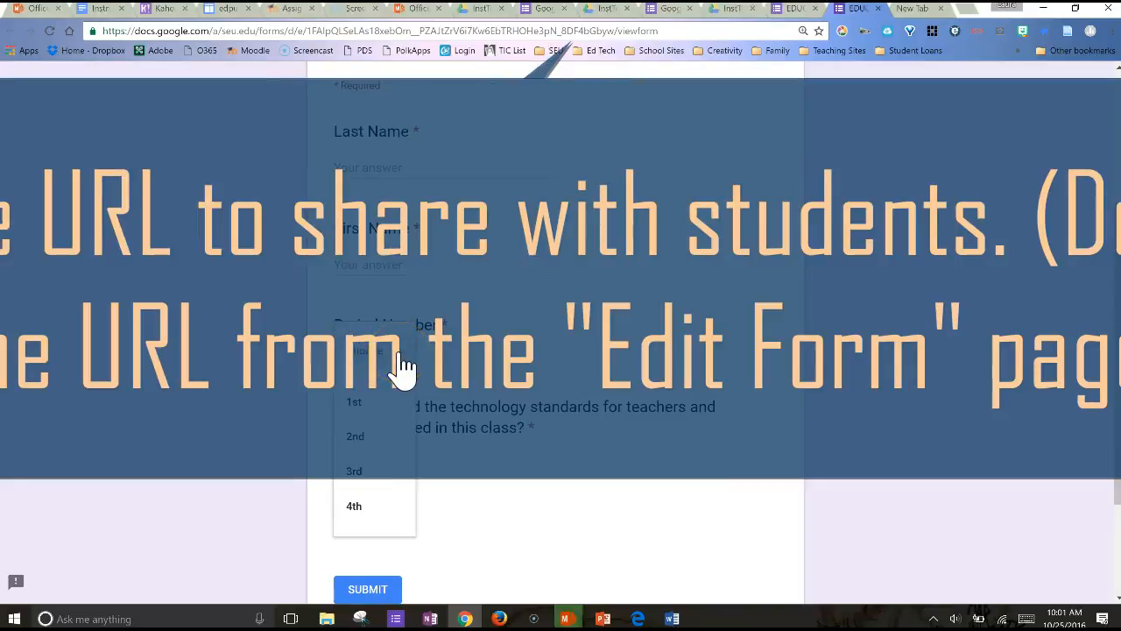
Check the previewed form's remaining questions at a smaller page zoom and close the preview to return to the editor
key(ctrl+minus)
click(563, 326)
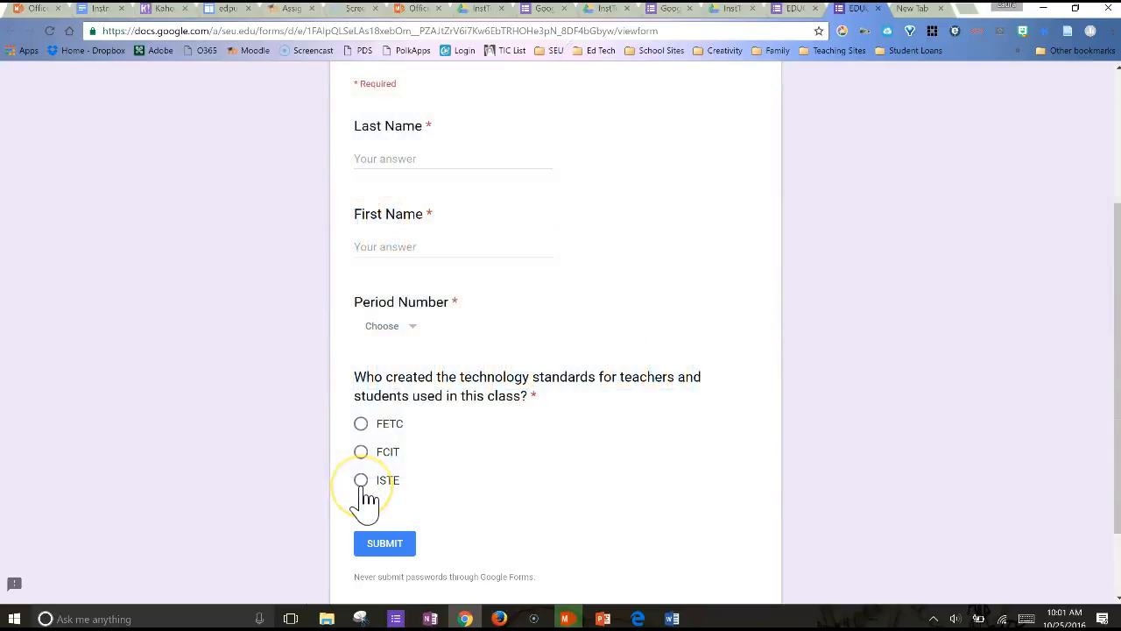
click(593, 345)
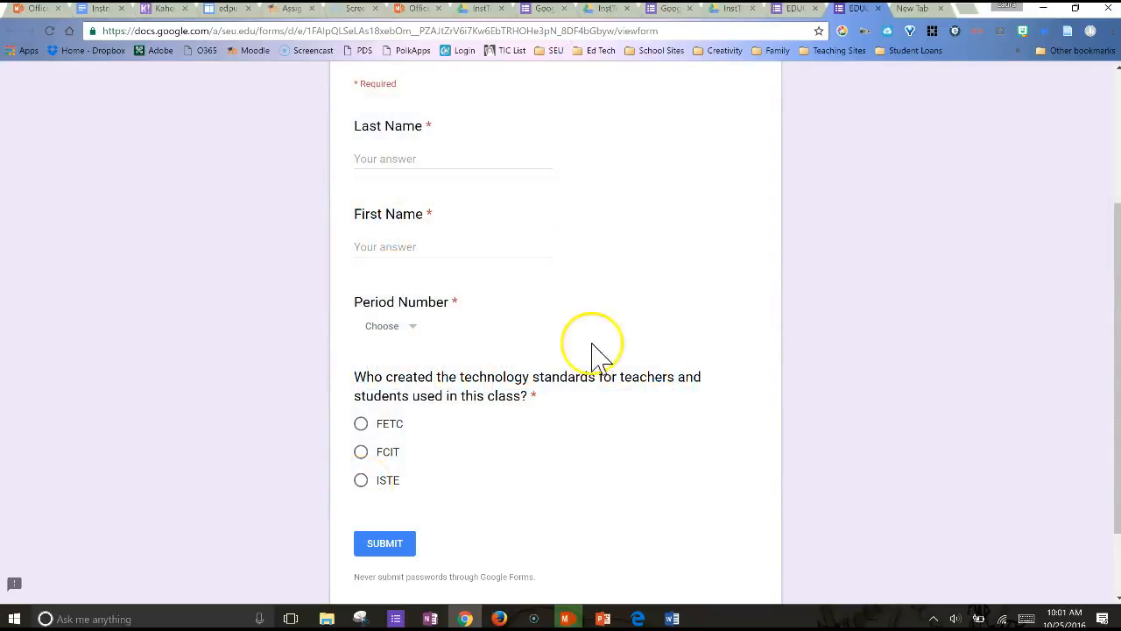
scroll(600, 350, up, 3)
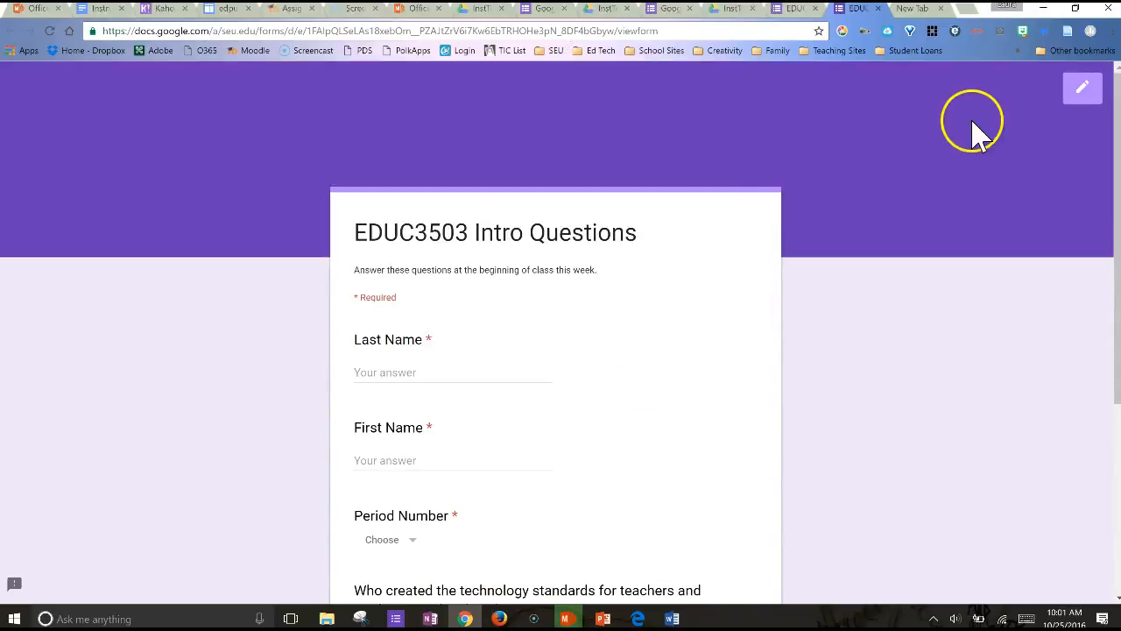
click(877, 8)
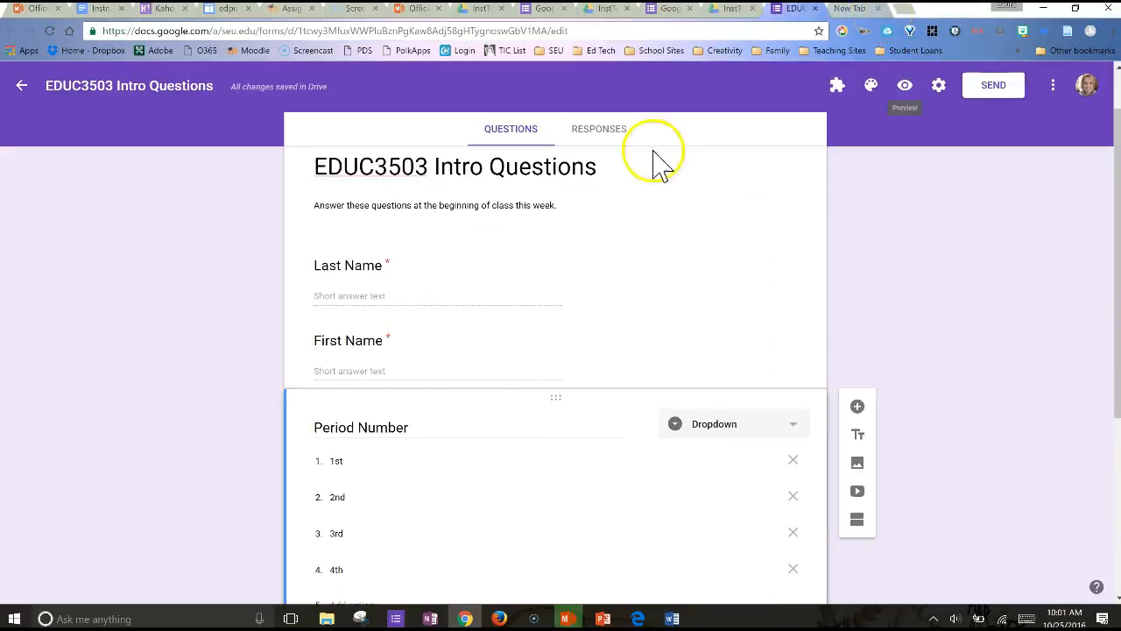
Add a required Paragraph question, "What is the primary reason for understanding COPPA in the classroom?", below the technology standards question
scroll(668, 372, down, 4)
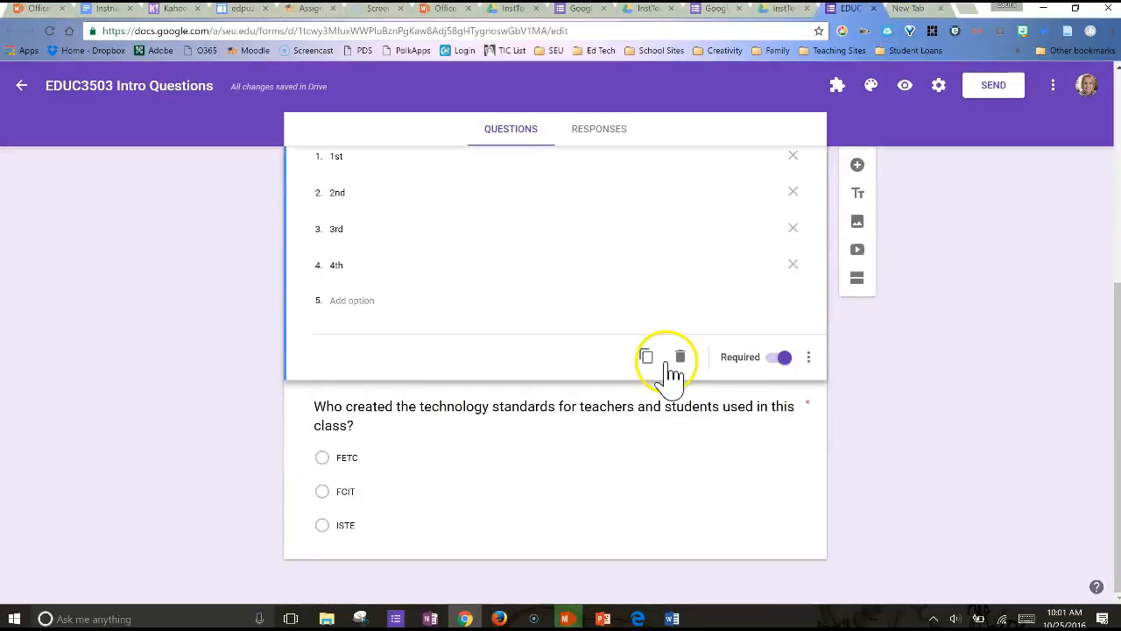
click(670, 390)
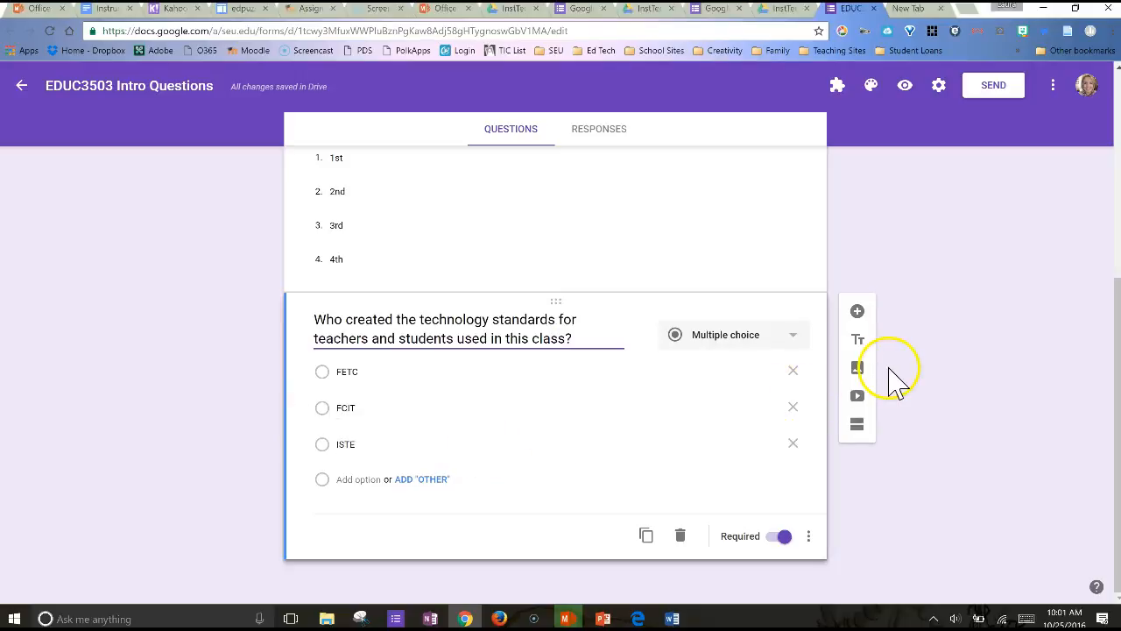
click(857, 312)
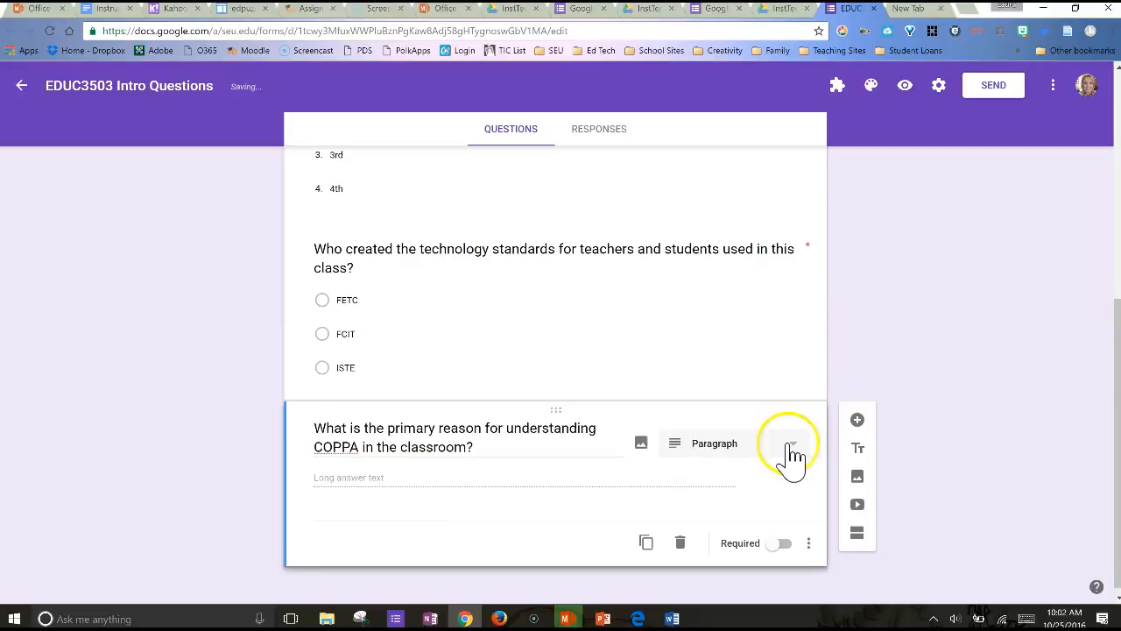
click(799, 447)
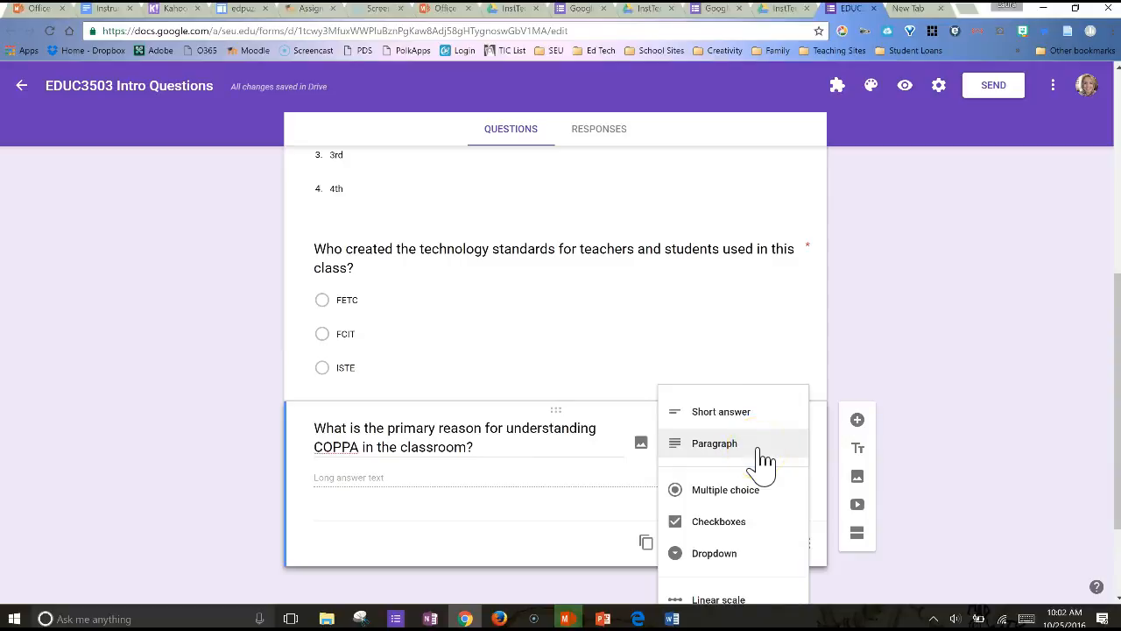
click(620, 569)
click(782, 545)
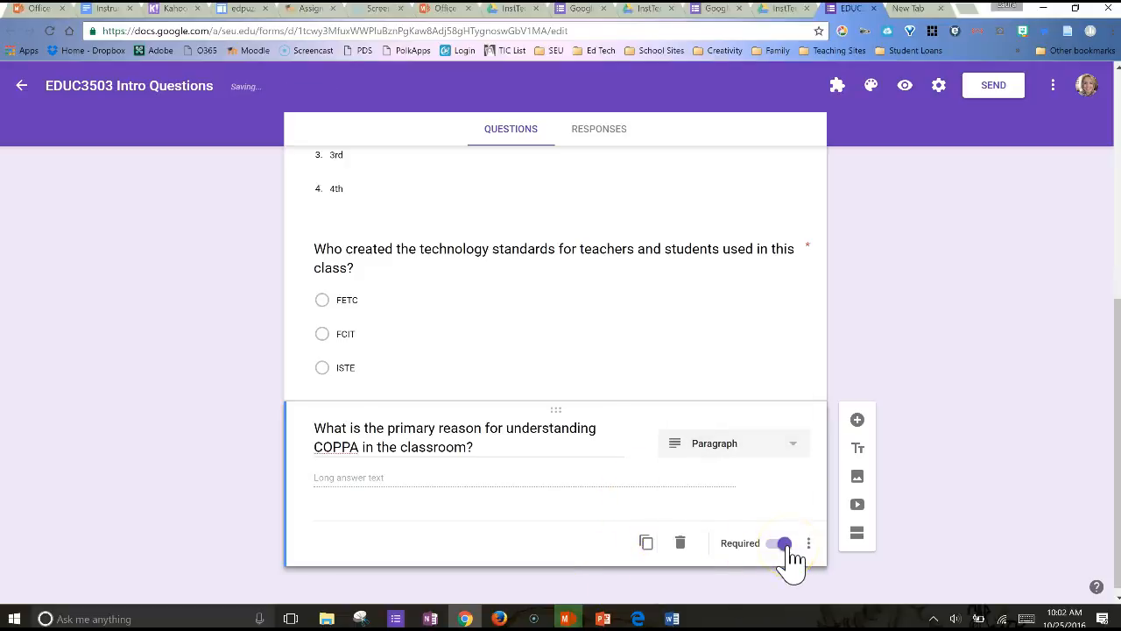
Preview the form again, review all questions including the COPPA one, and close the preview
click(908, 92)
scroll(604, 499, down, 5)
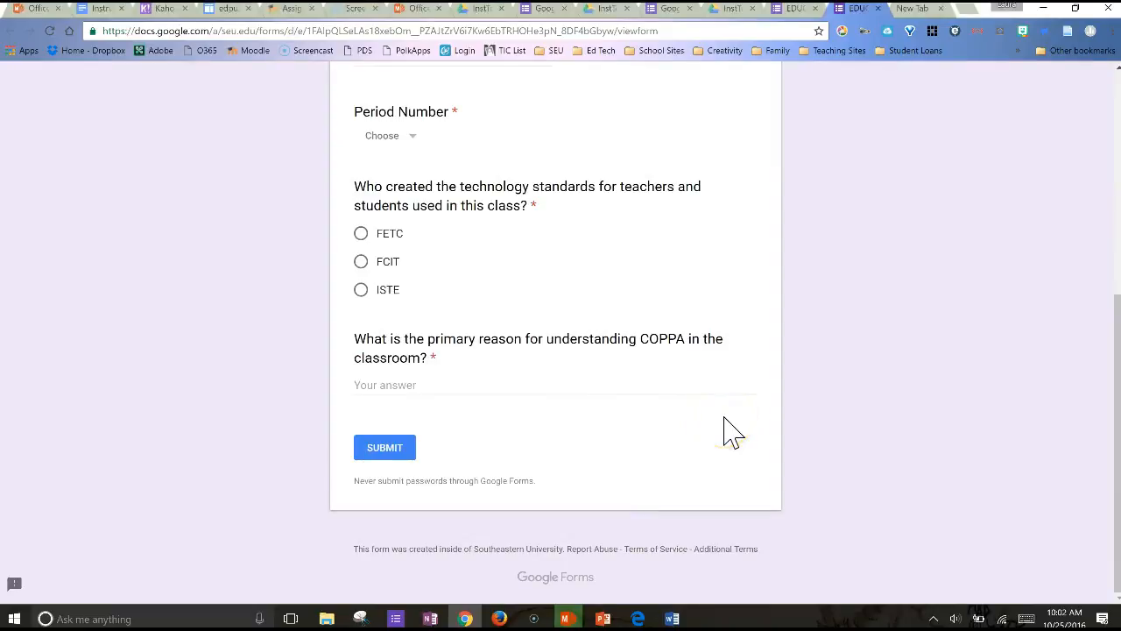
scroll(727, 429, up, 3)
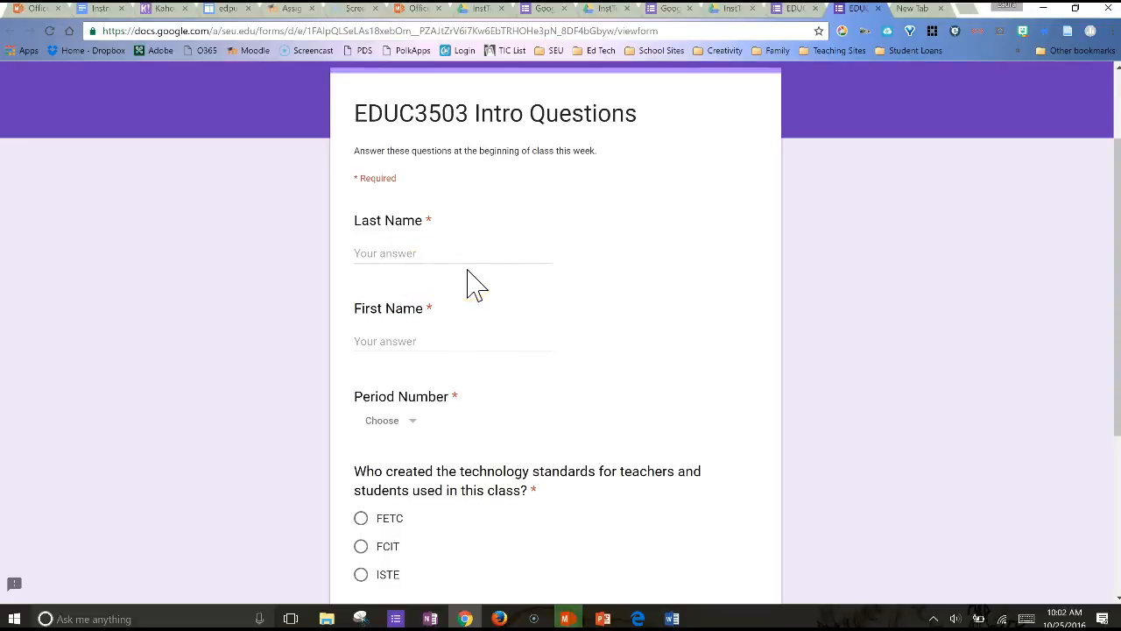
scroll(467, 282, down, 3)
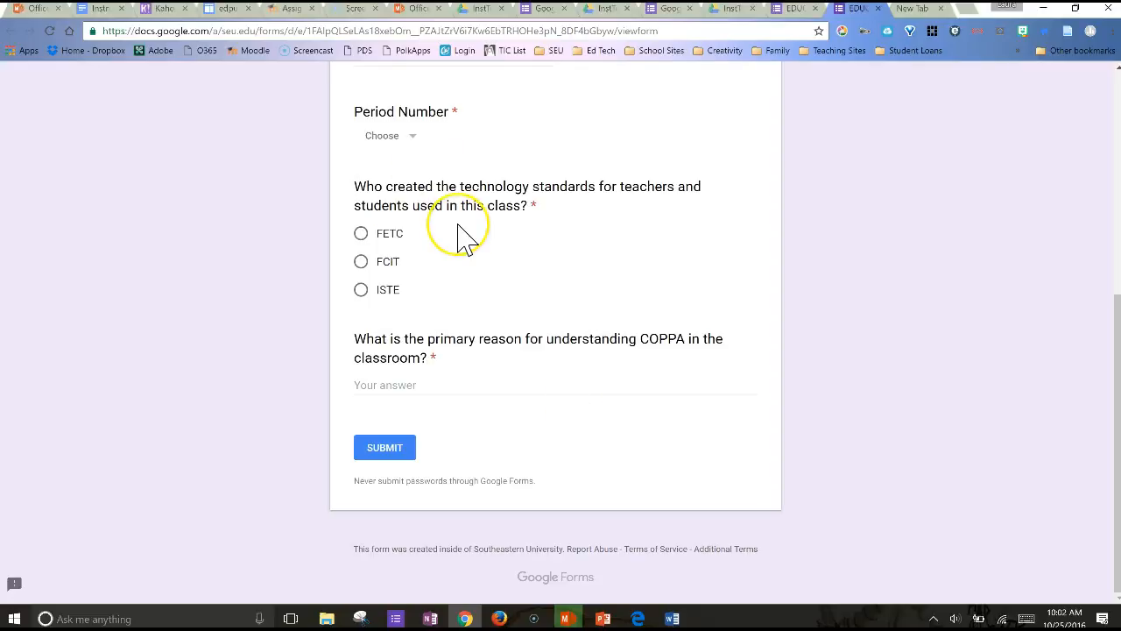
scroll(458, 237, up, 3)
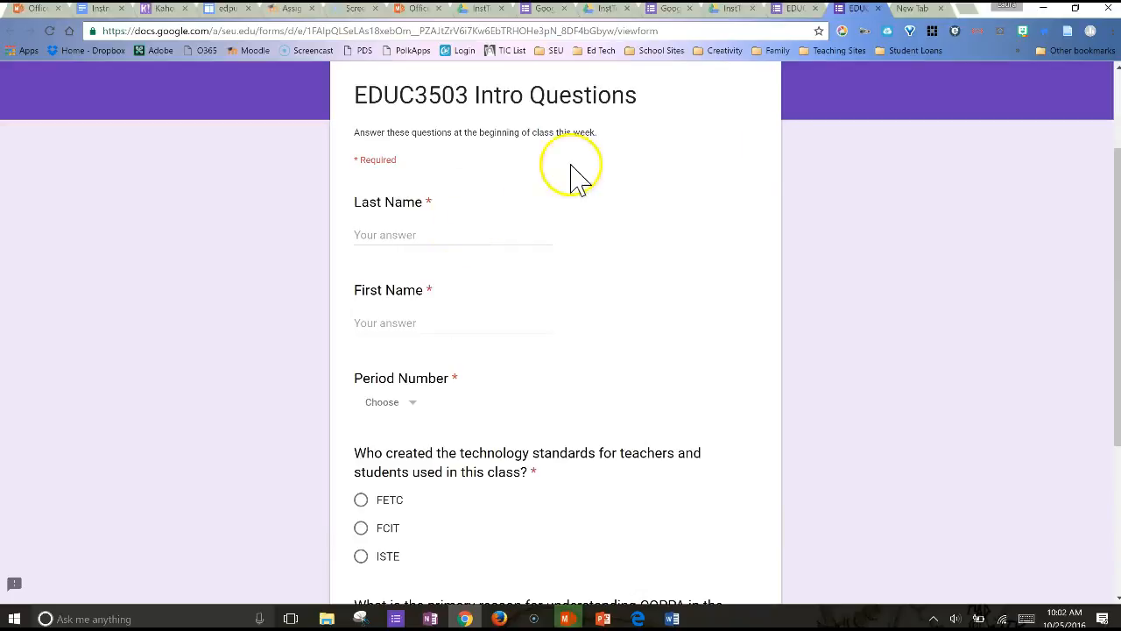
click(877, 7)
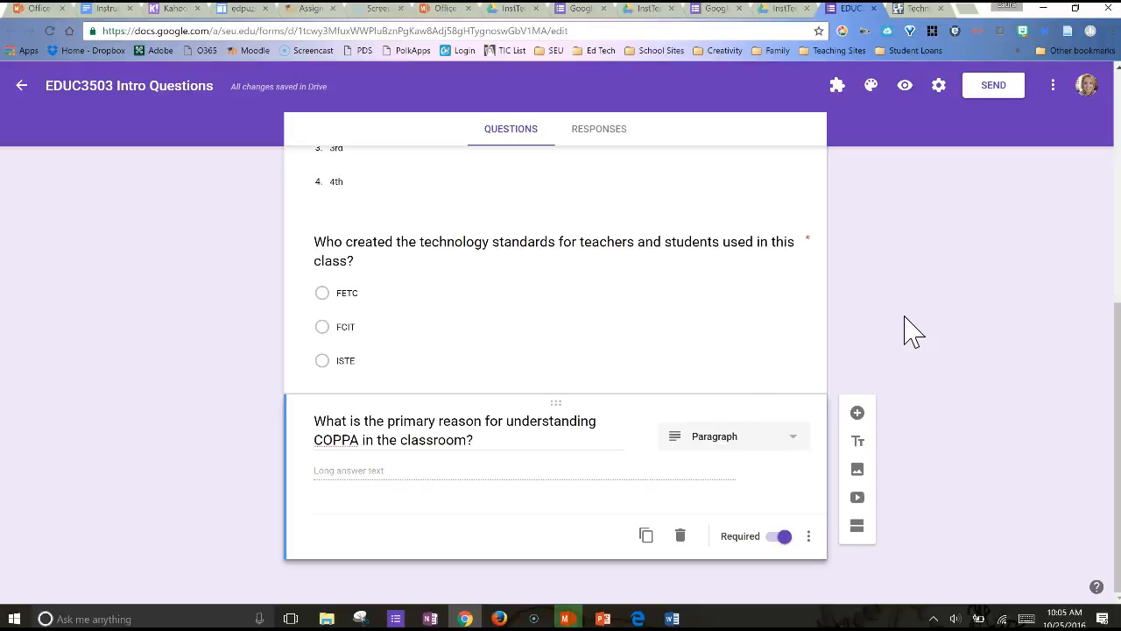
Add a new question below the COPPA question and upload the MatrixLevels image from the Pictures folder into it
click(857, 413)
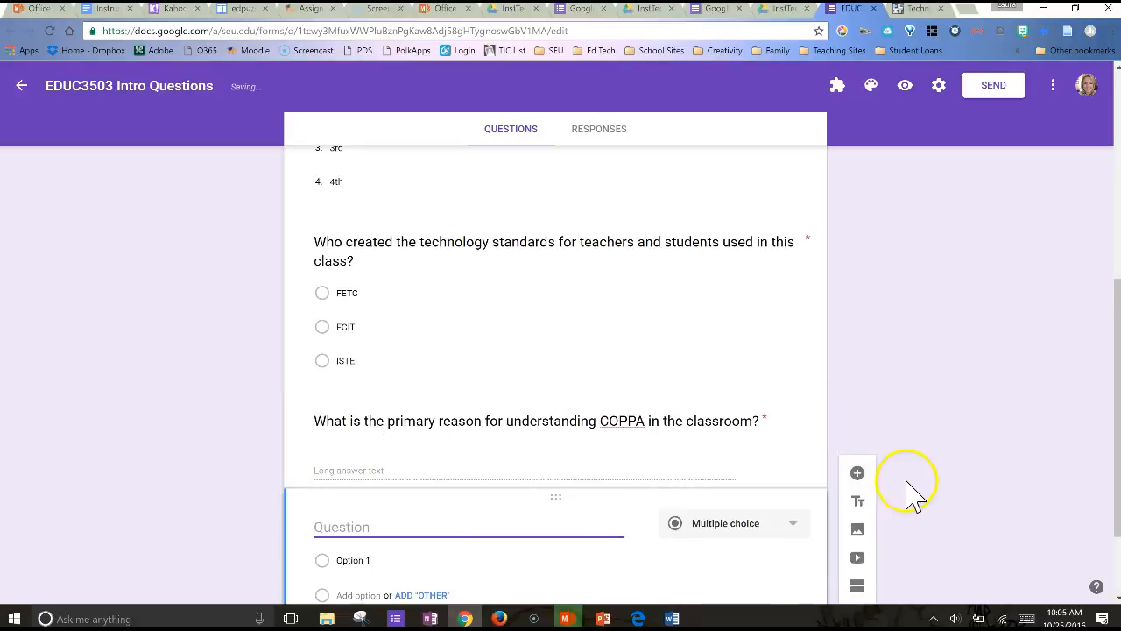
mouse_move(642, 408)
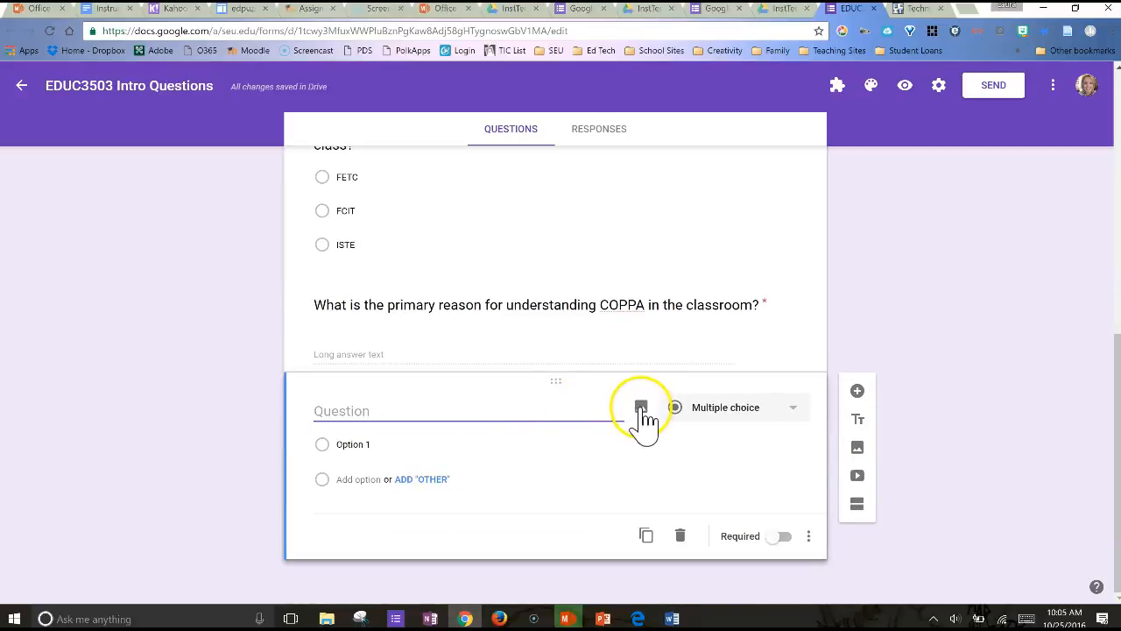
click(642, 408)
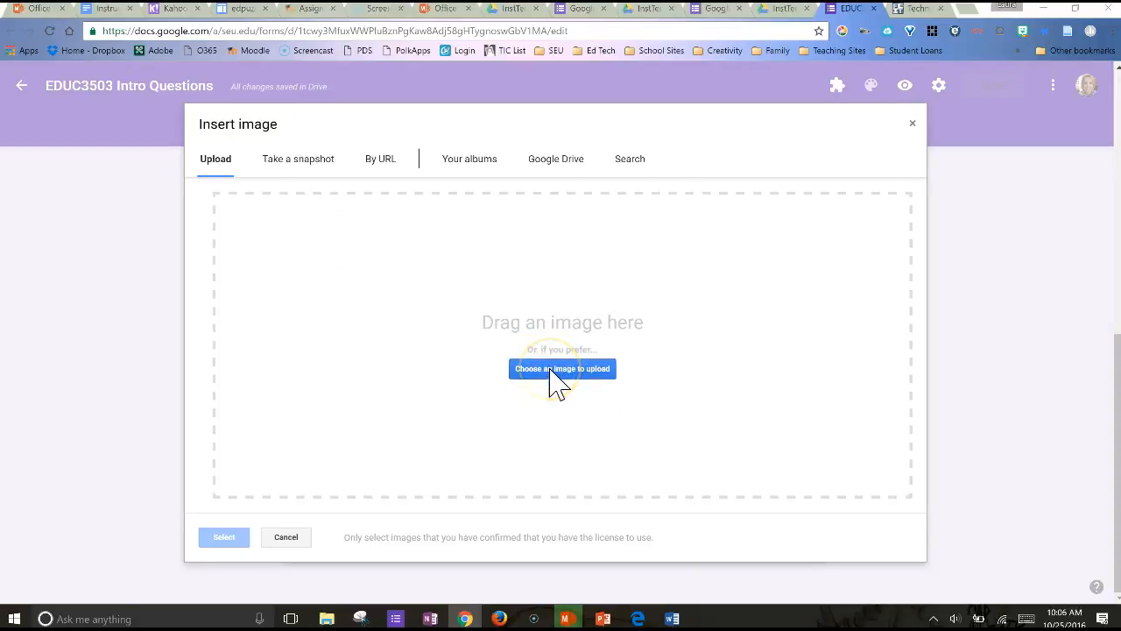
click(550, 369)
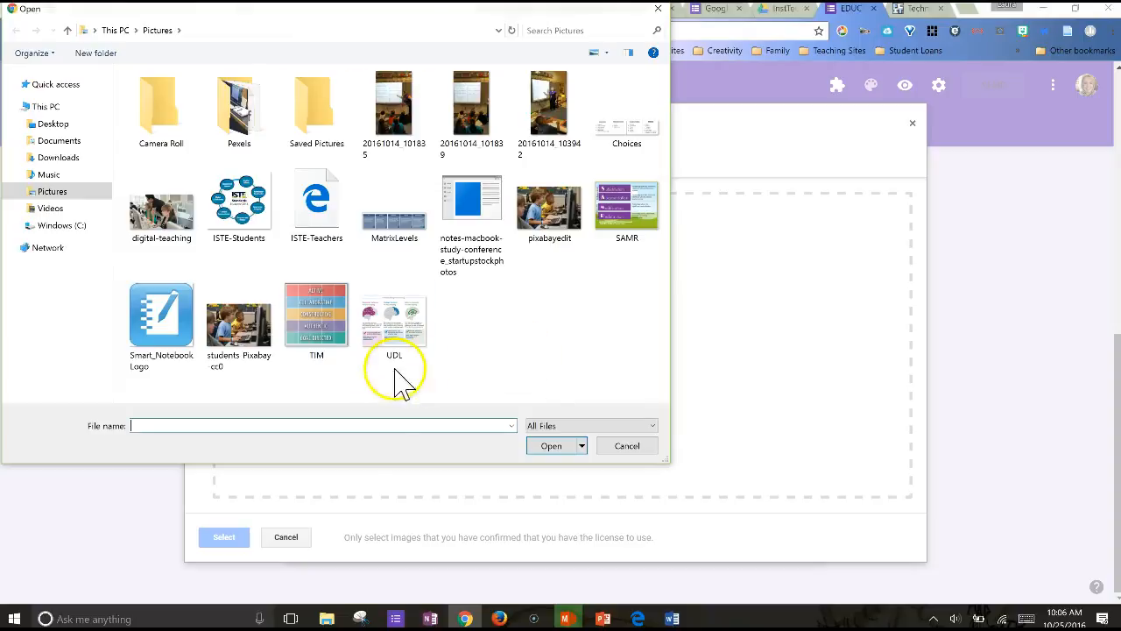
click(401, 238)
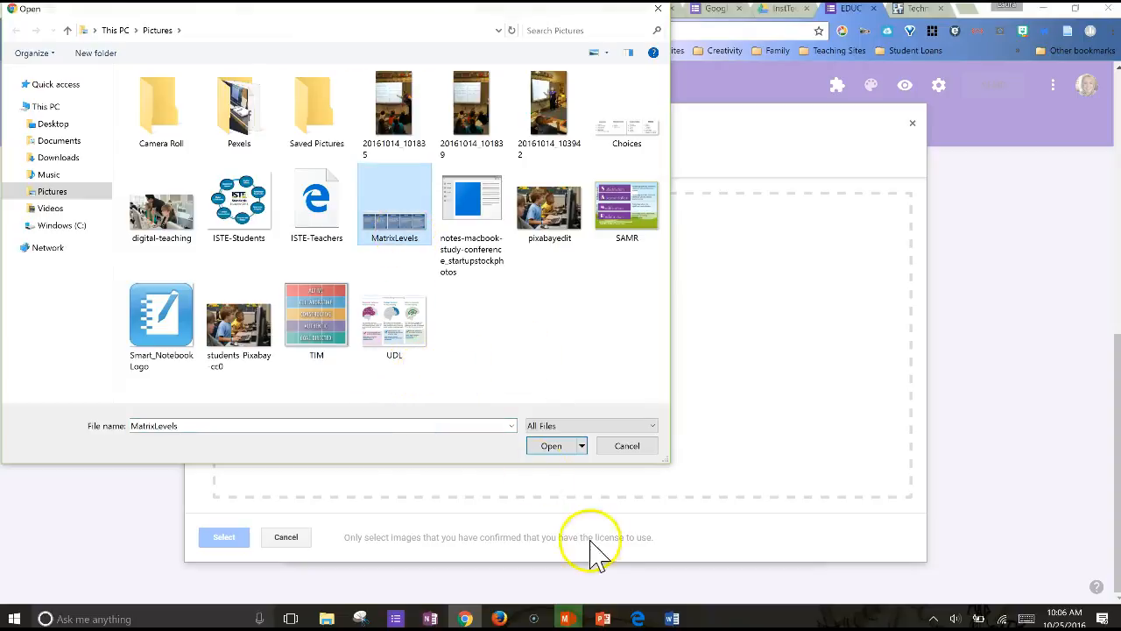
click(554, 446)
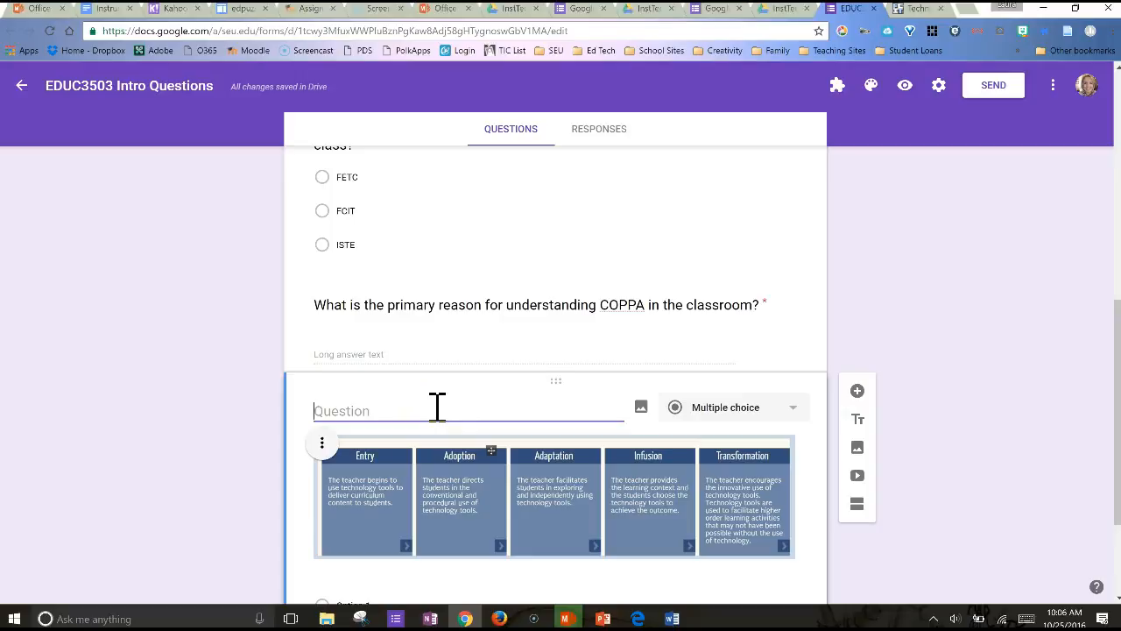
Title the image question "Which resource uses the following 5 levels of technology use in the classroom?" and set its type to Multiple choice
click(794, 240)
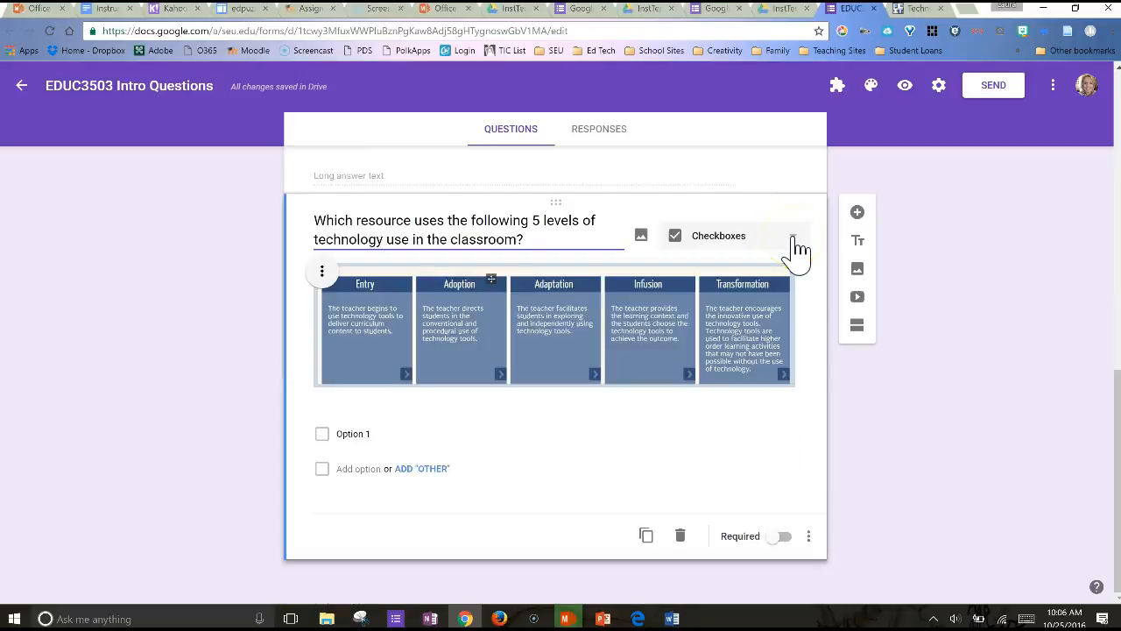
click(794, 238)
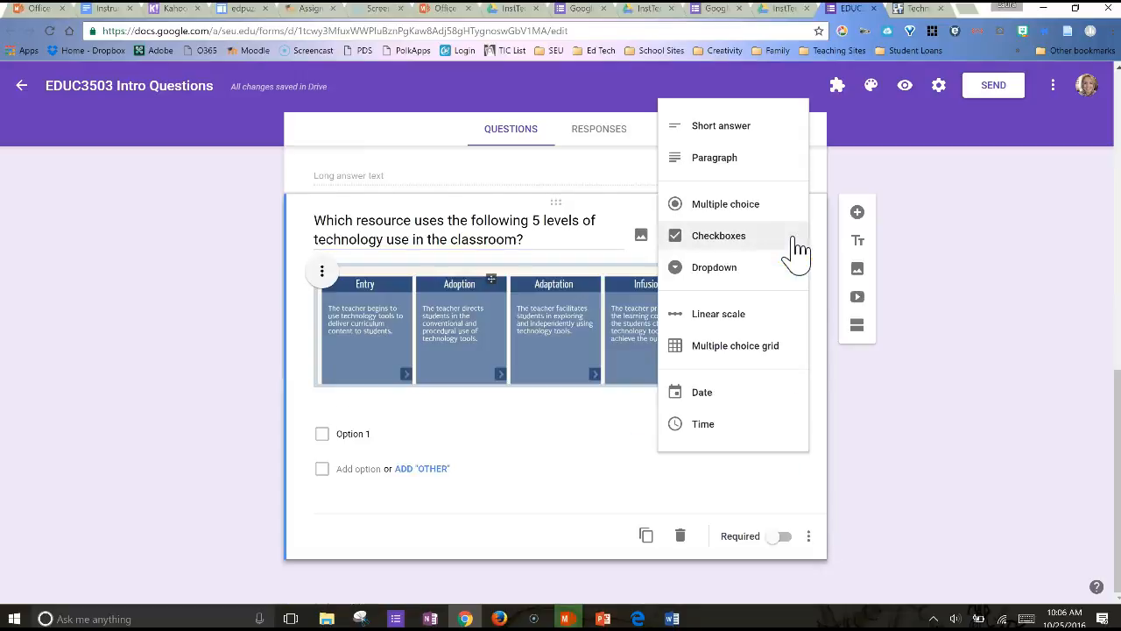
click(741, 206)
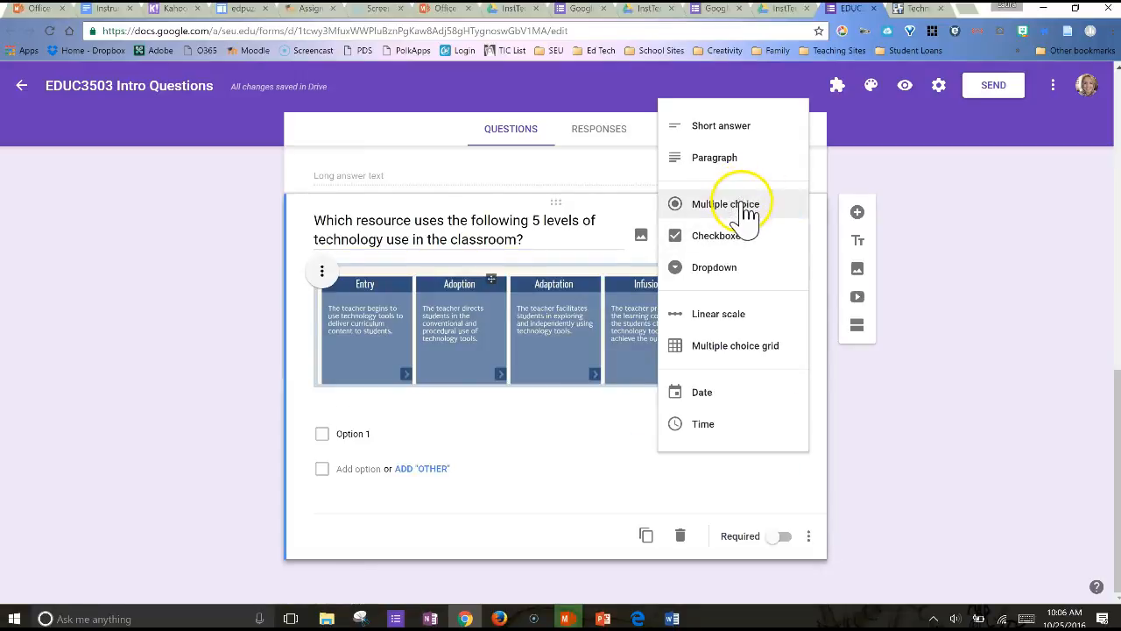
Enter TIM, UDL and COPPA as the image question's answer options and make the question required
click(426, 571)
click(409, 558)
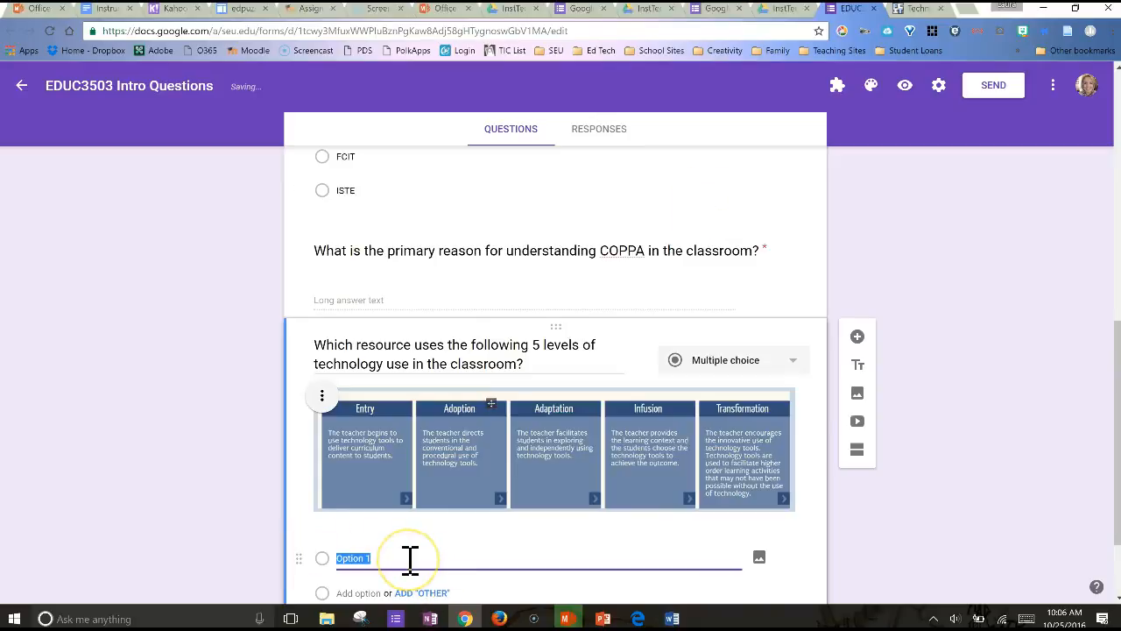
text(TIM)
key(Return)
text(UDL)
key(Return)
text(COPPA)
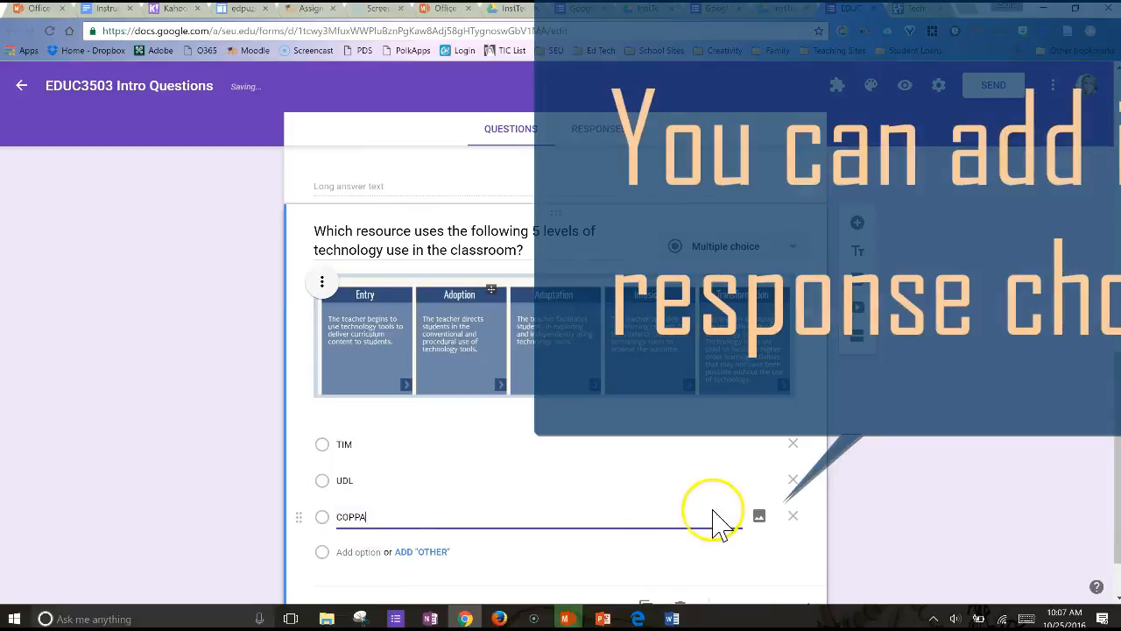
scroll(920, 517, up, 1)
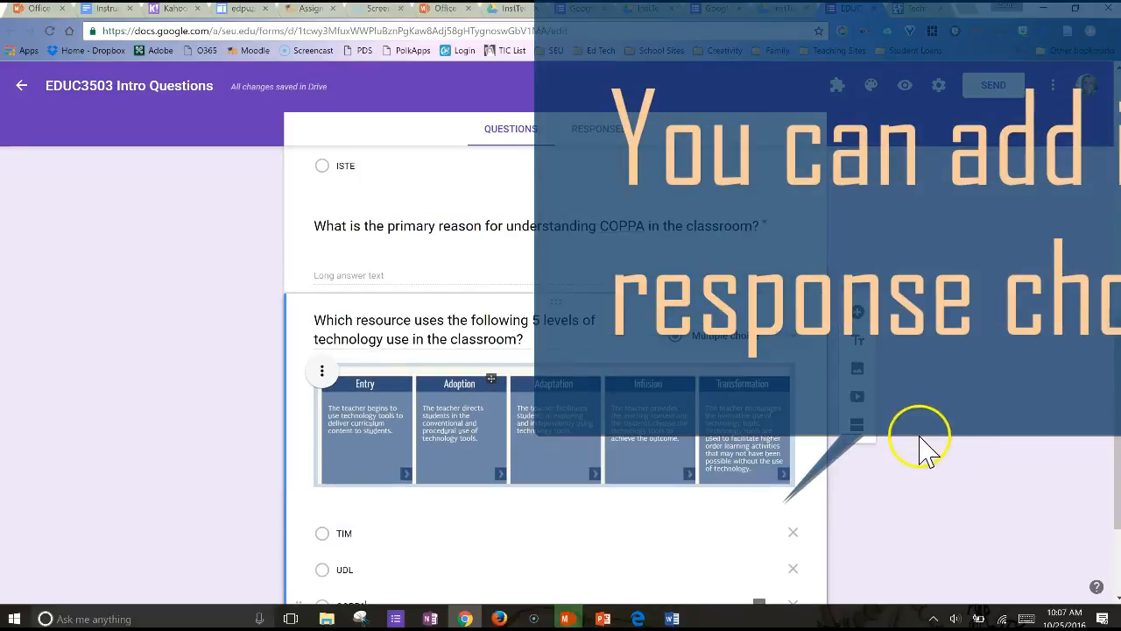
scroll(923, 451, down, 2)
click(784, 538)
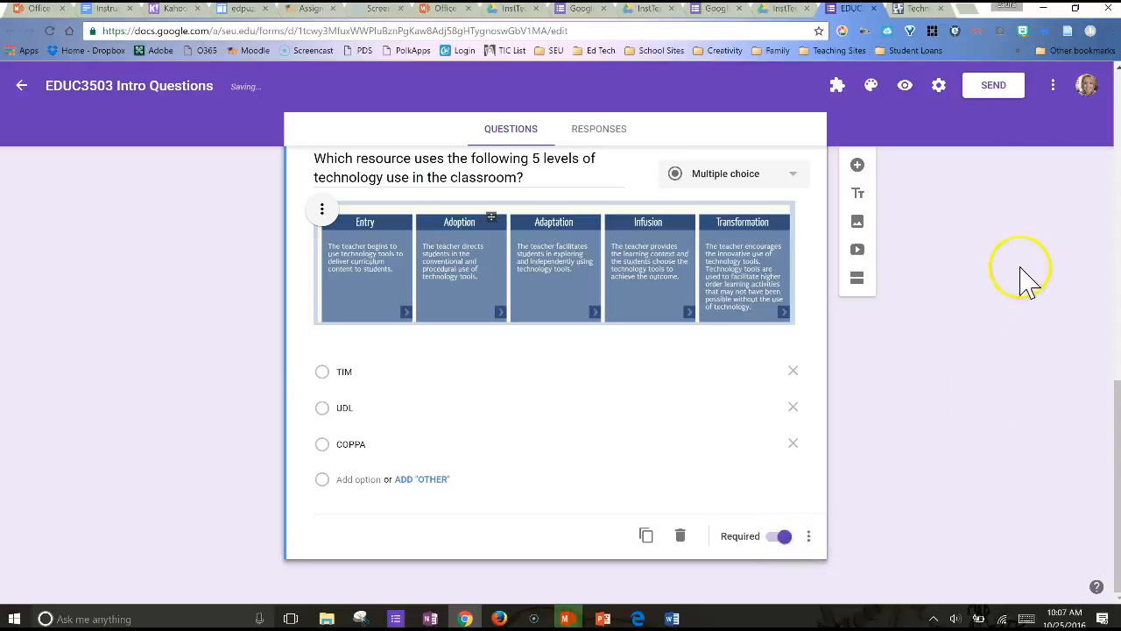
Preview the form, review all questions down to the image-based one, and close the preview
click(904, 85)
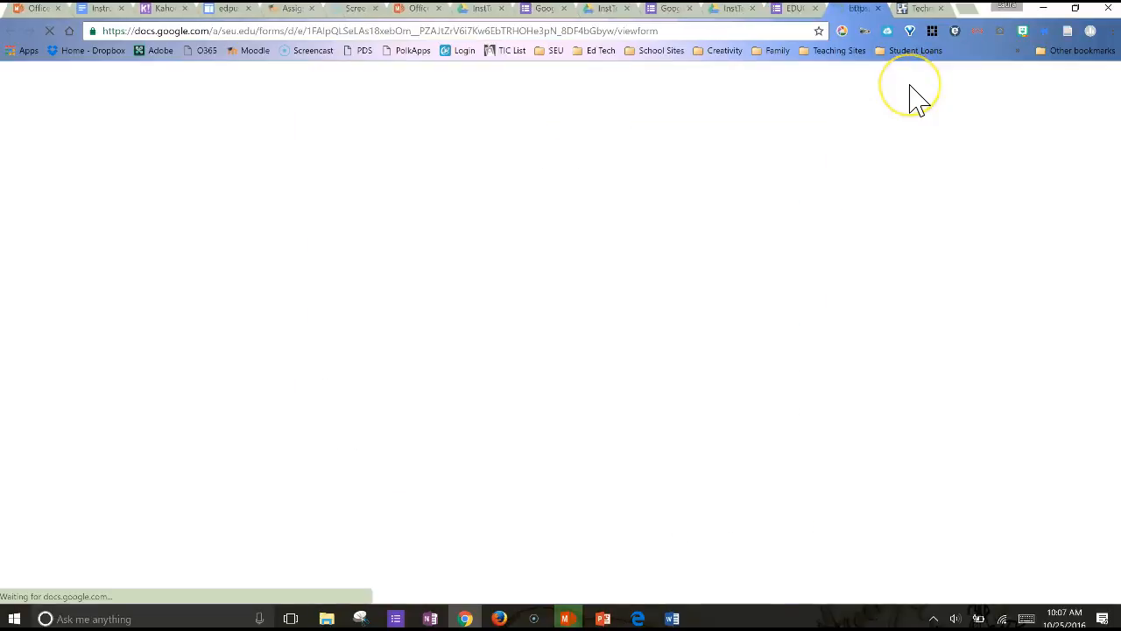
scroll(788, 388, down, 1)
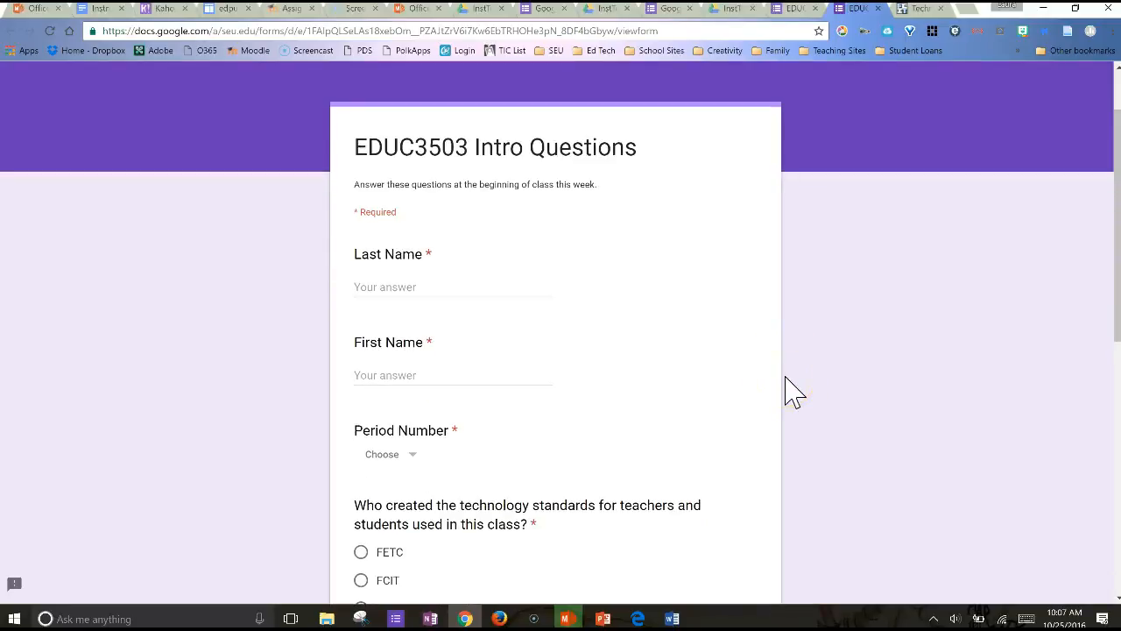
scroll(788, 391, down, 1)
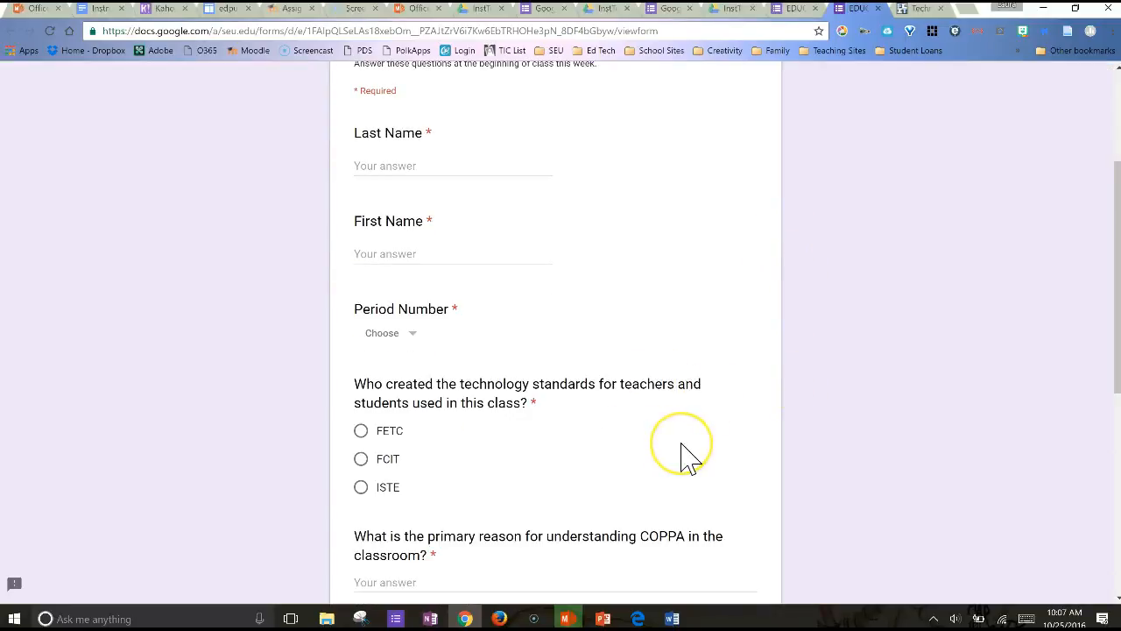
scroll(741, 488, down, 2)
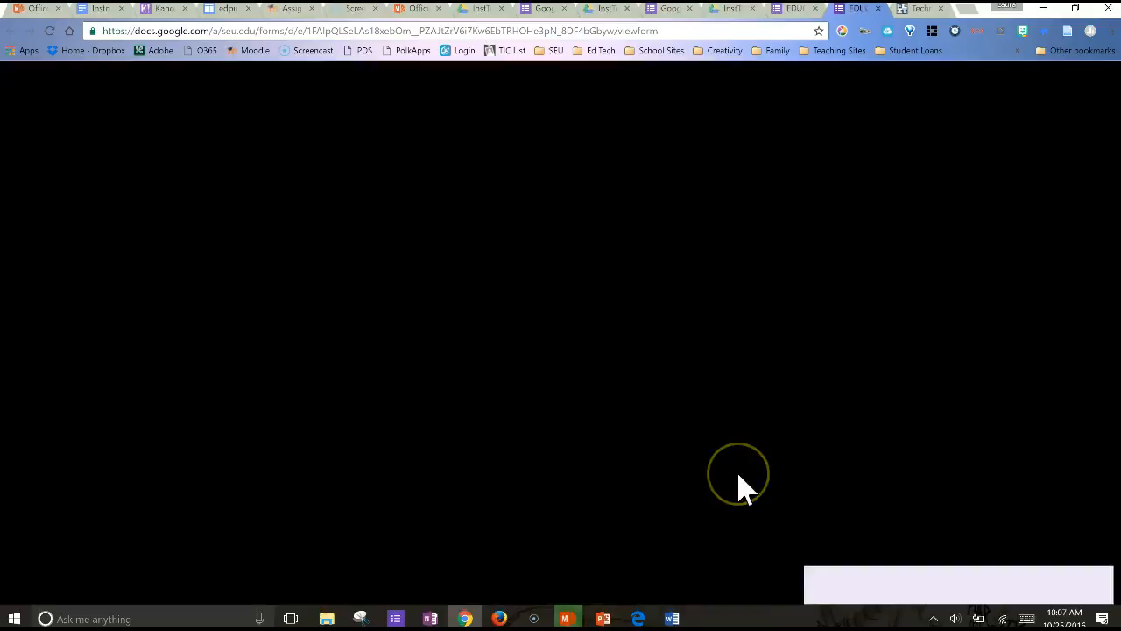
scroll(741, 488, down, 2)
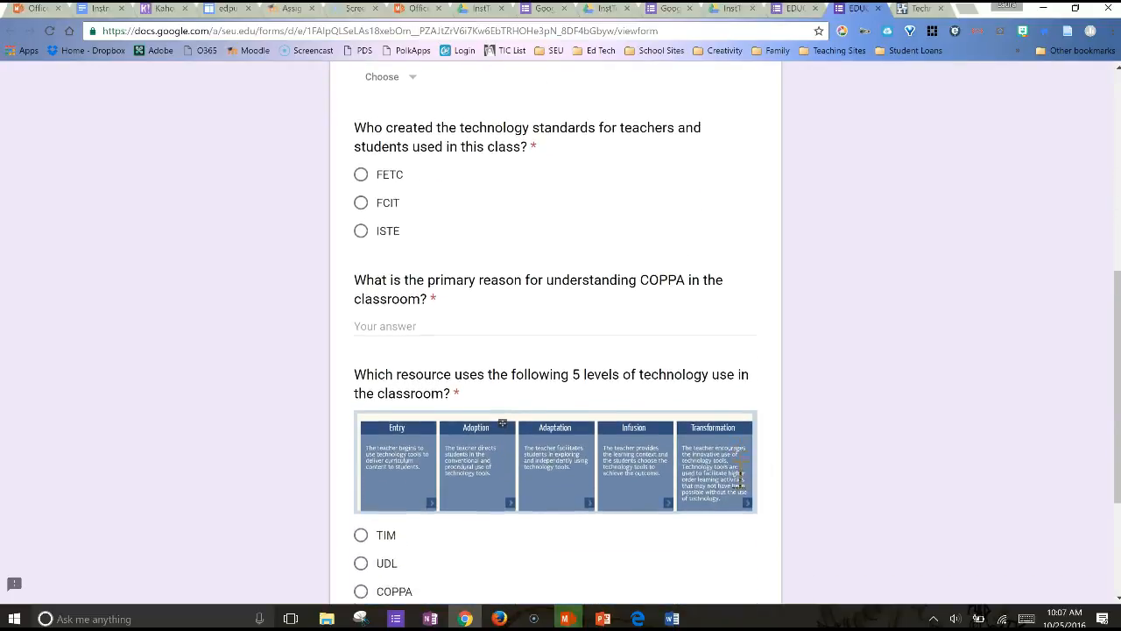
scroll(743, 488, down, 2)
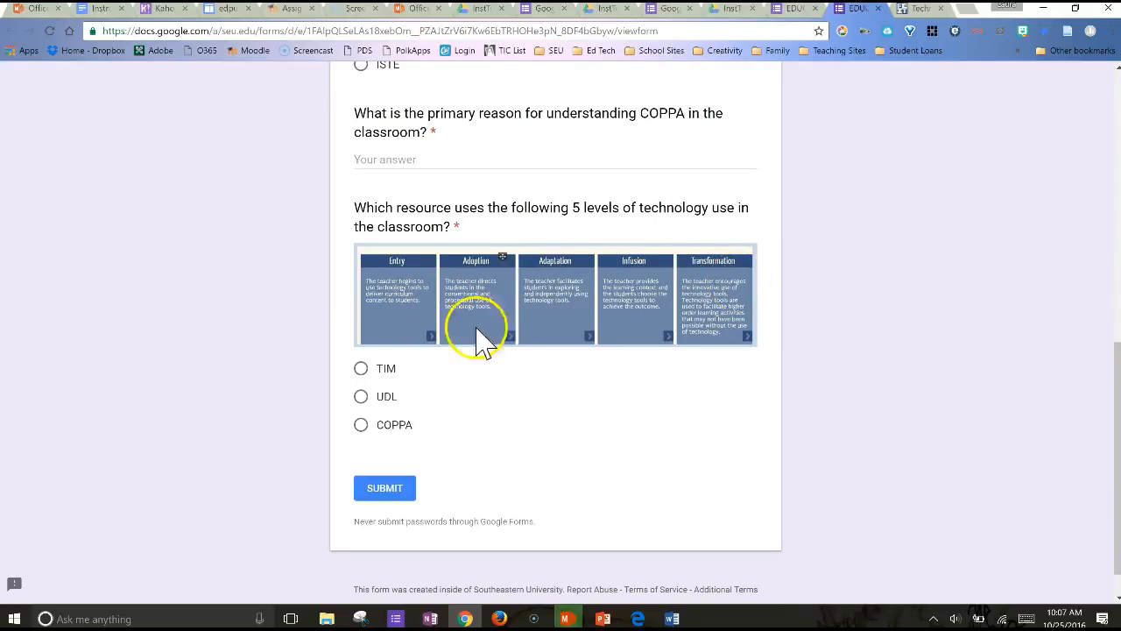
scroll(512, 429, up, 10)
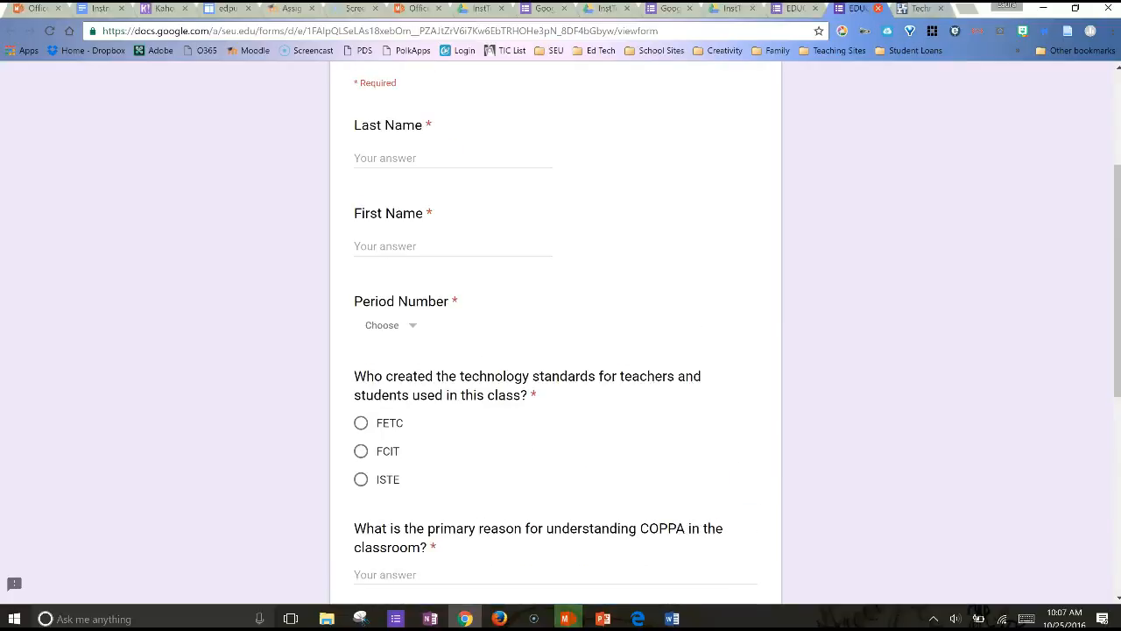
click(877, 8)
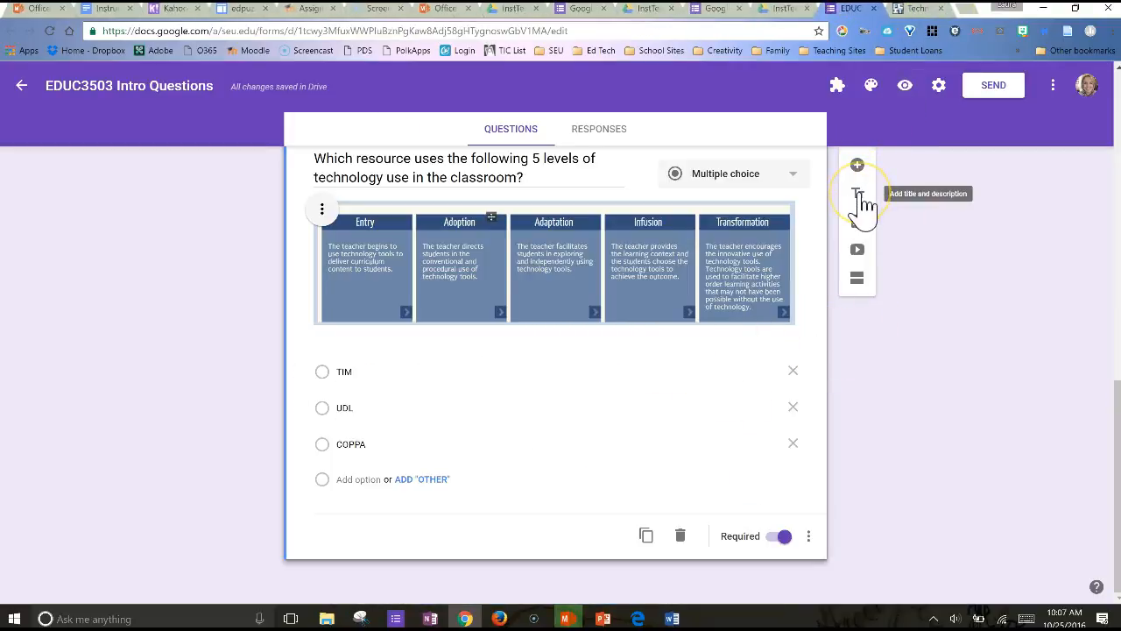
Add a title and description block titled "Weeks 3-4" below the image question
click(864, 201)
click(863, 202)
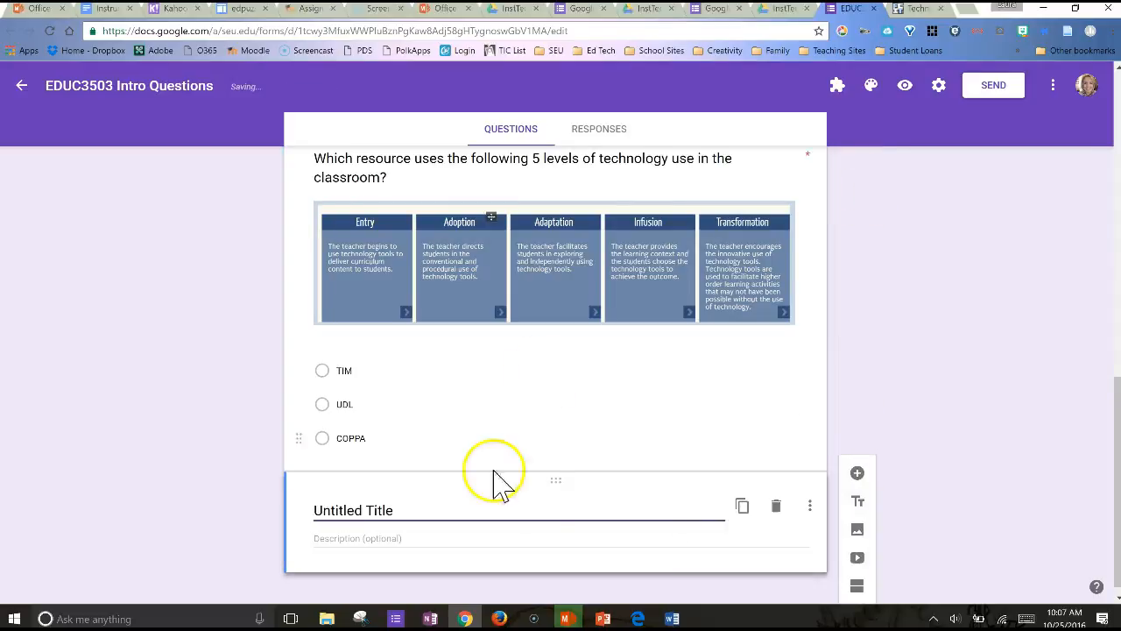
text(Weeks 3-4)
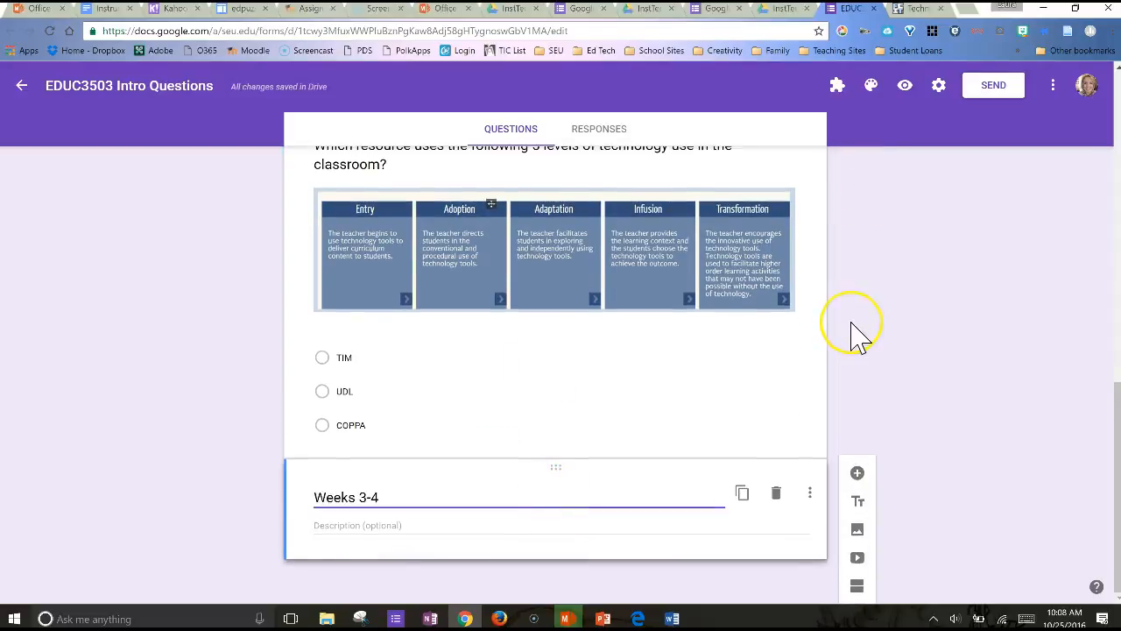
Add a title and description block titled "Weeks 1-2" directly below the Period Number question
scroll(850, 325, up, 10)
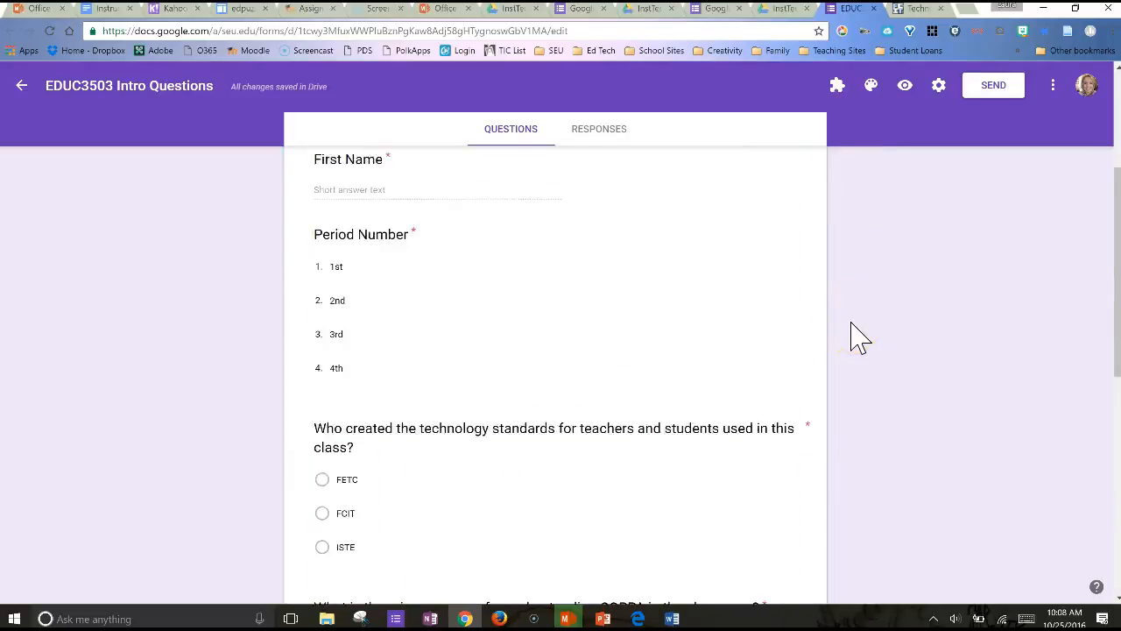
click(674, 250)
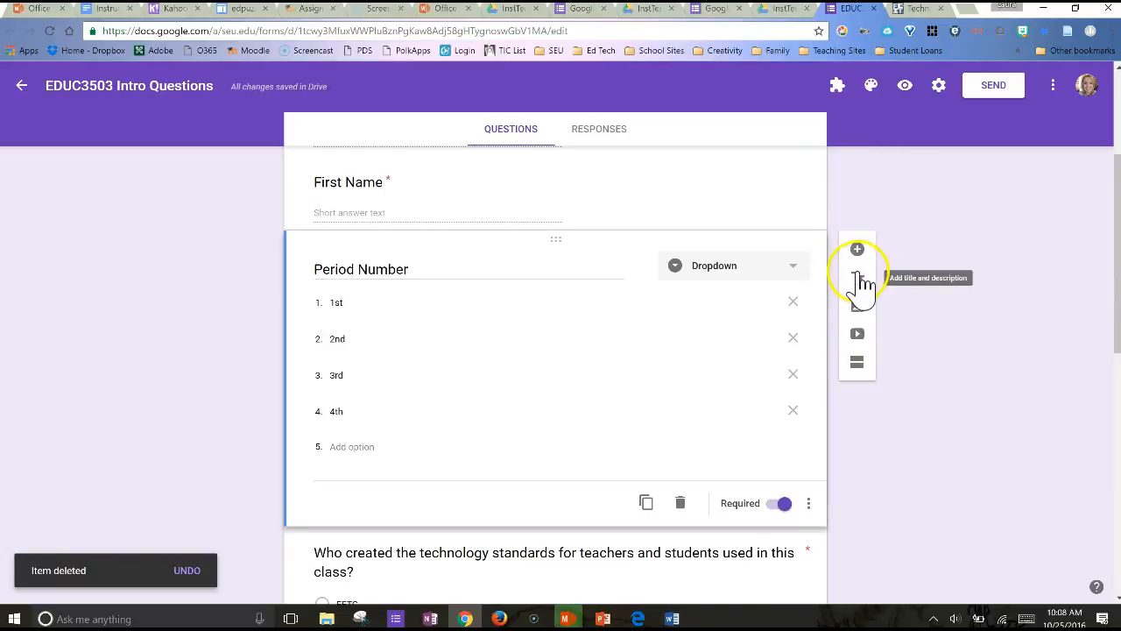
click(860, 280)
text(Weeks 1-2)
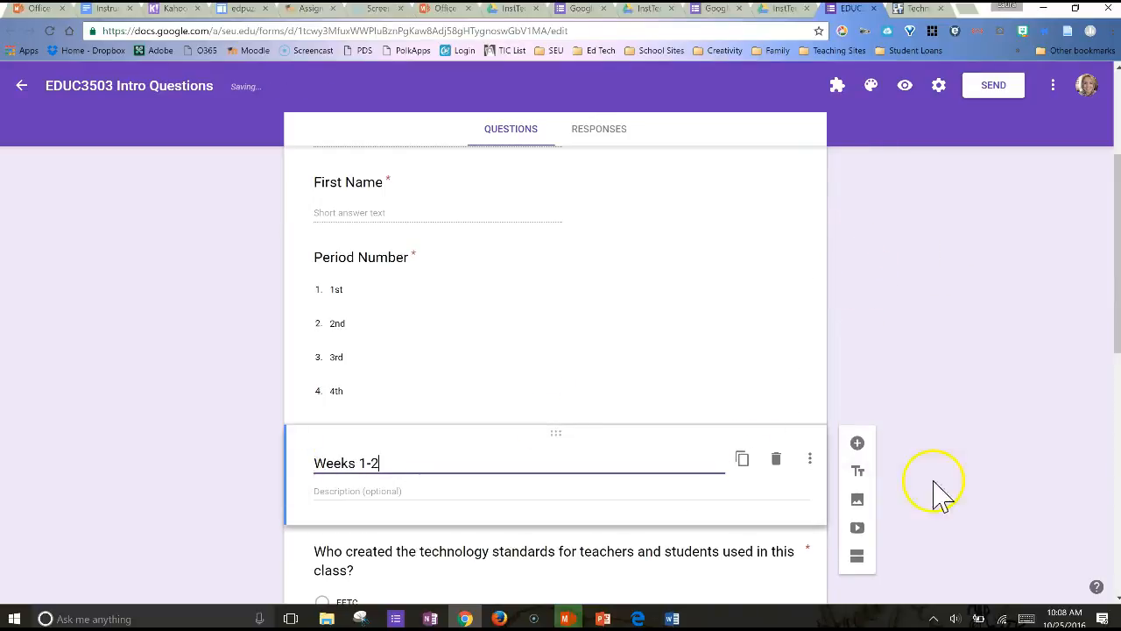
Preview the form, check how the Weeks 1-2 and Weeks 3-4 headings divide the questions, and close the preview
scroll(978, 495, down, 8)
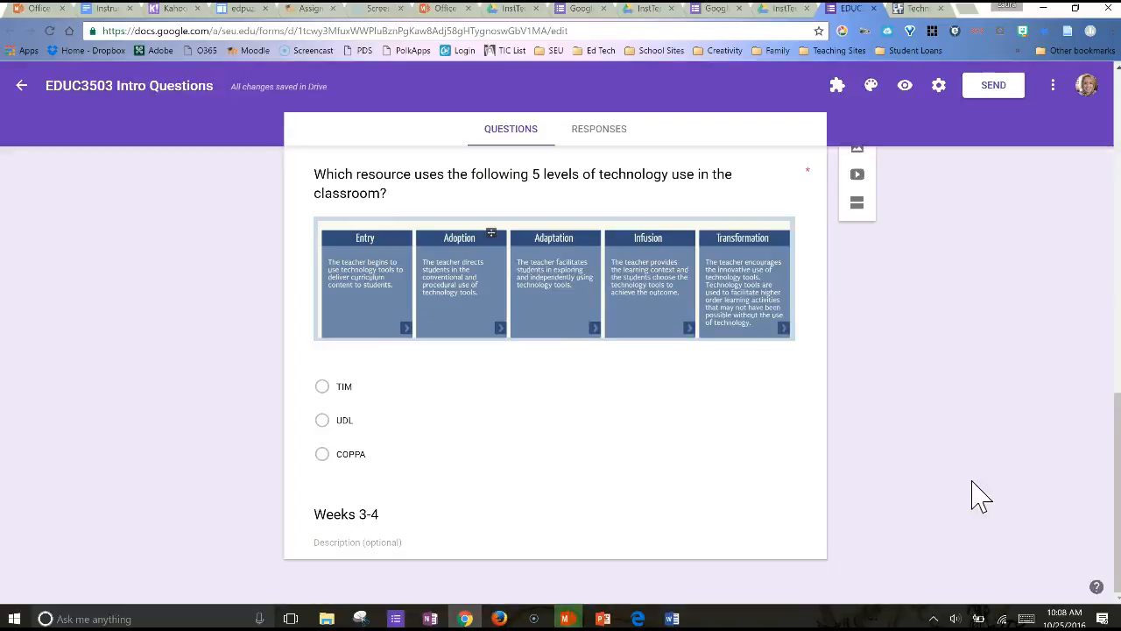
click(905, 85)
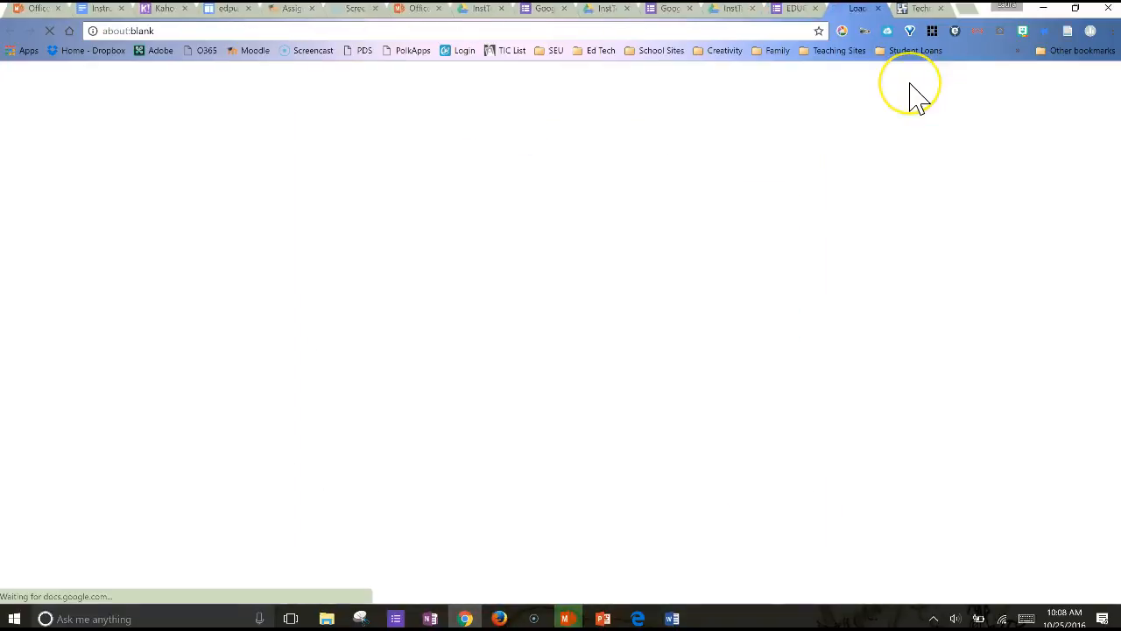
scroll(651, 446, down, 4)
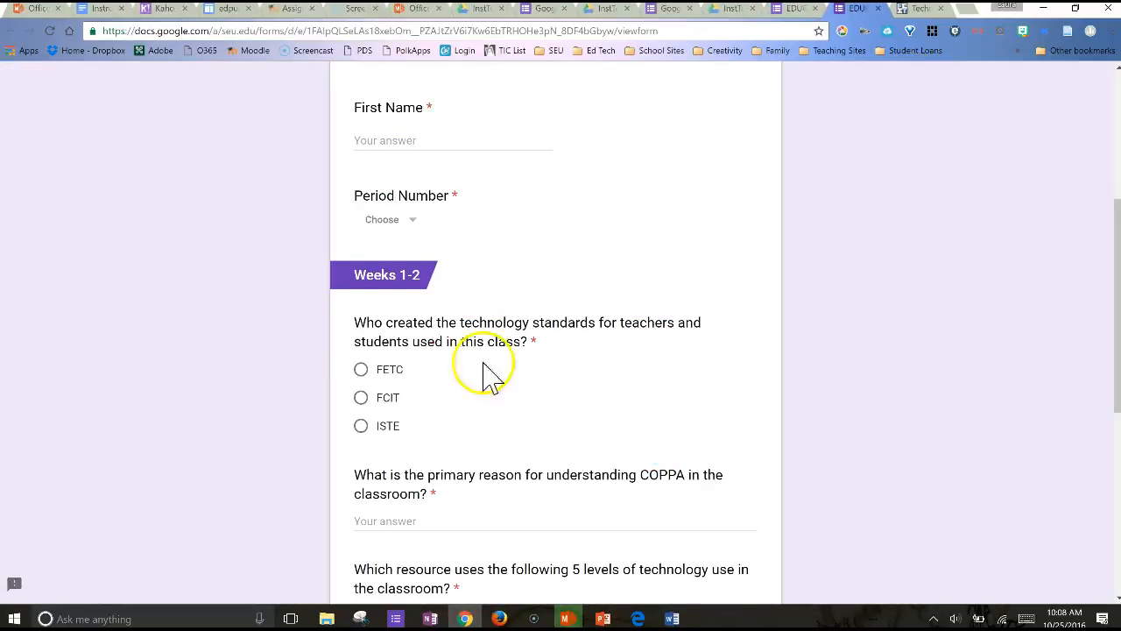
scroll(405, 300, down, 5)
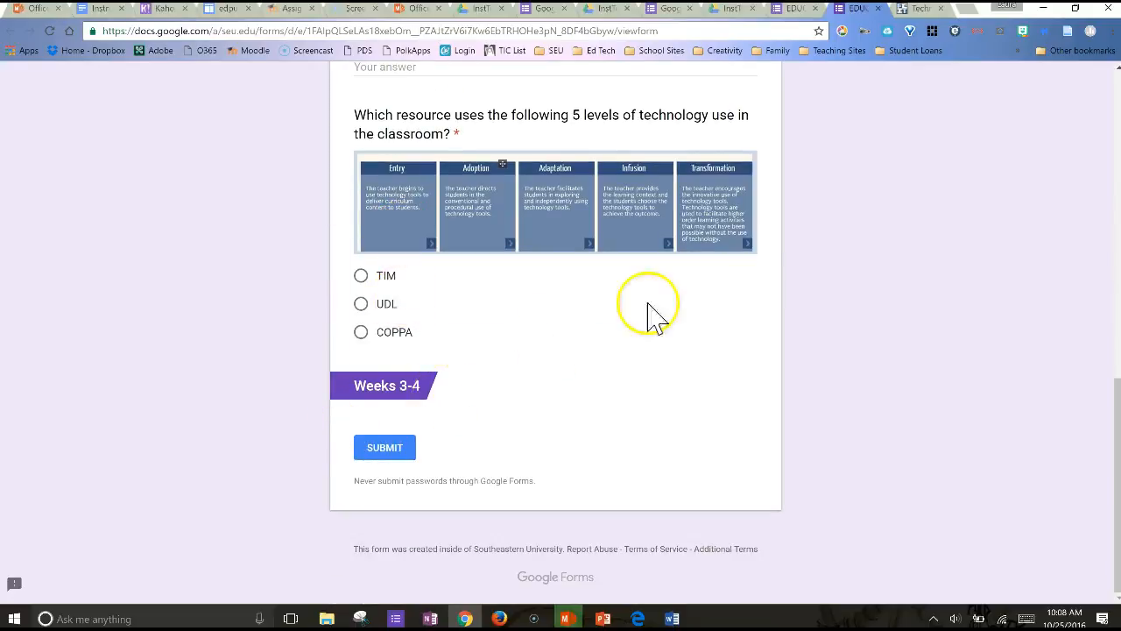
scroll(826, 288, up, 2)
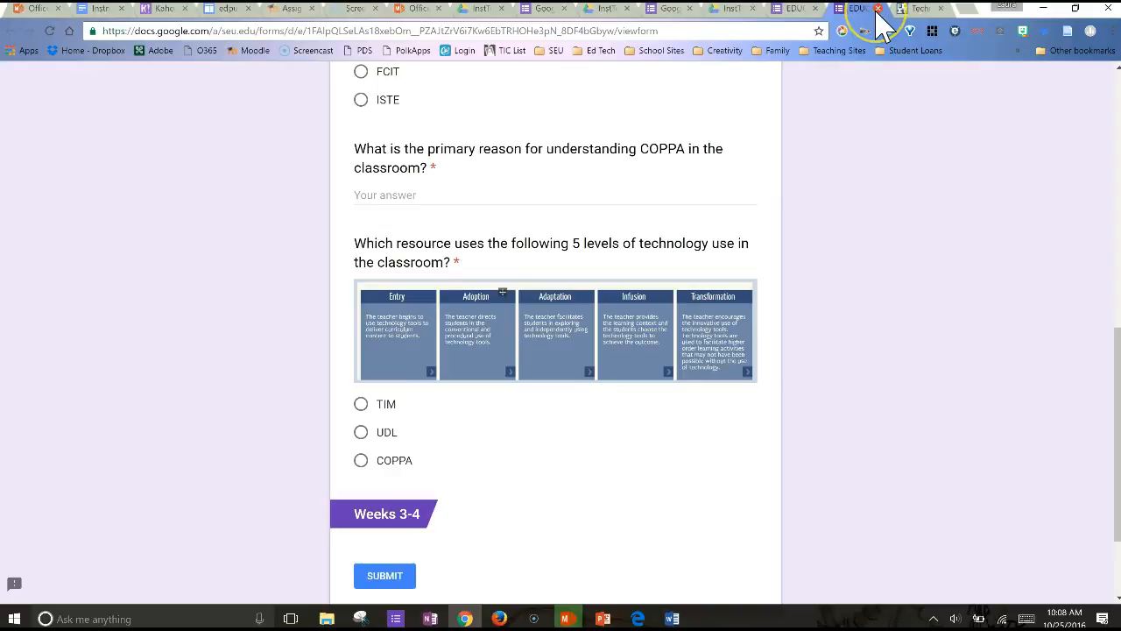
click(879, 8)
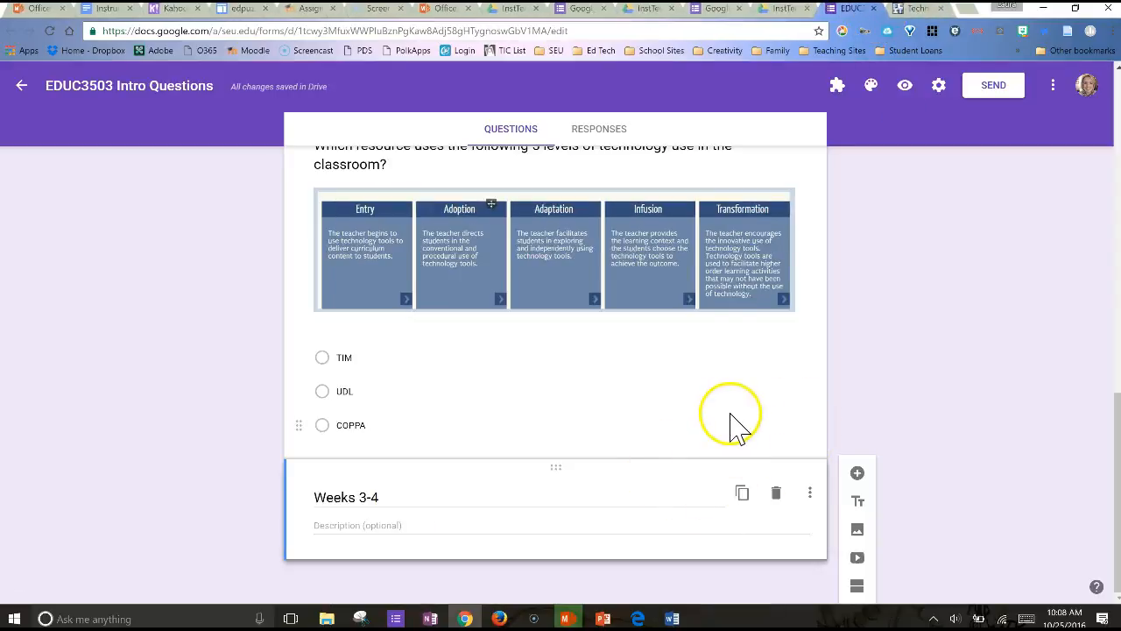
Add a new section after the Weeks 3-4 heading and preview the form, trying to continue to the next section
click(858, 585)
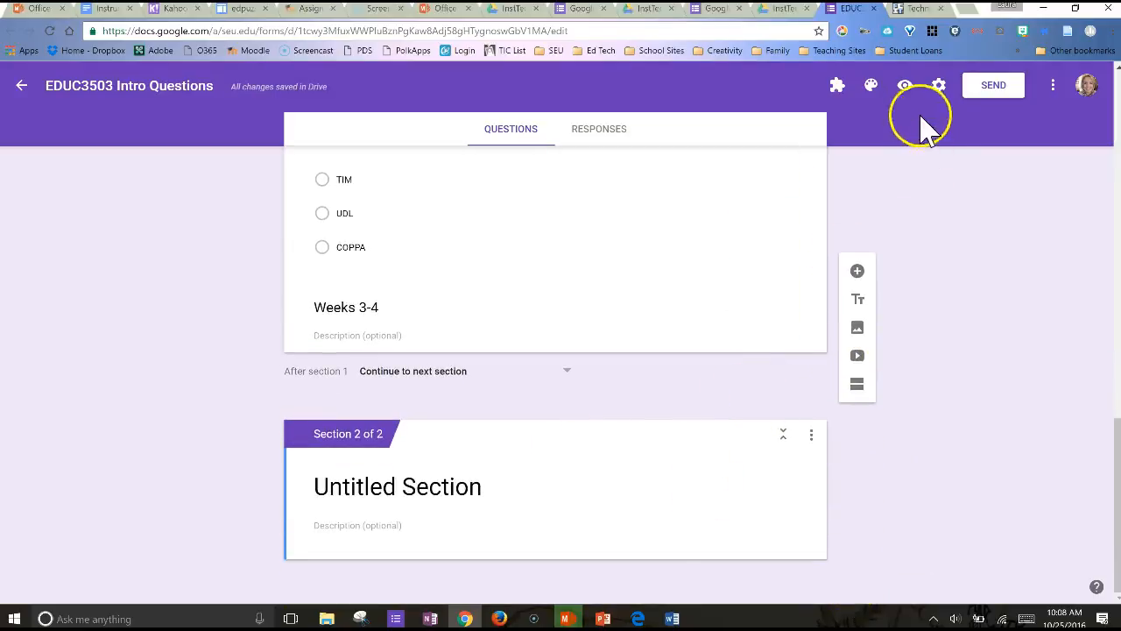
click(905, 87)
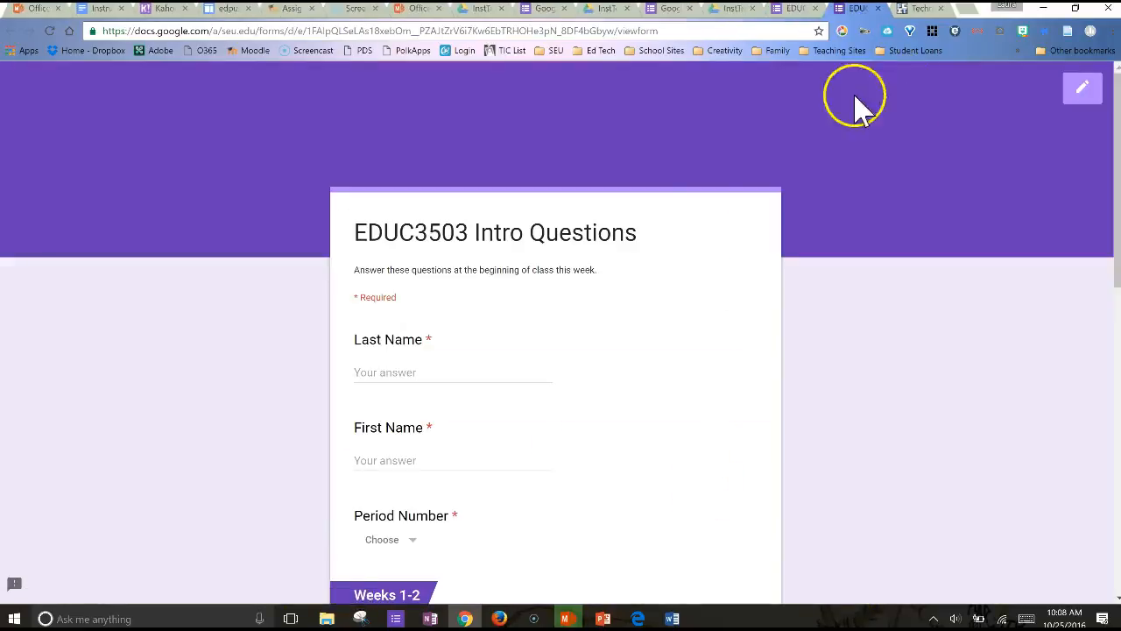
scroll(622, 407, down, 3)
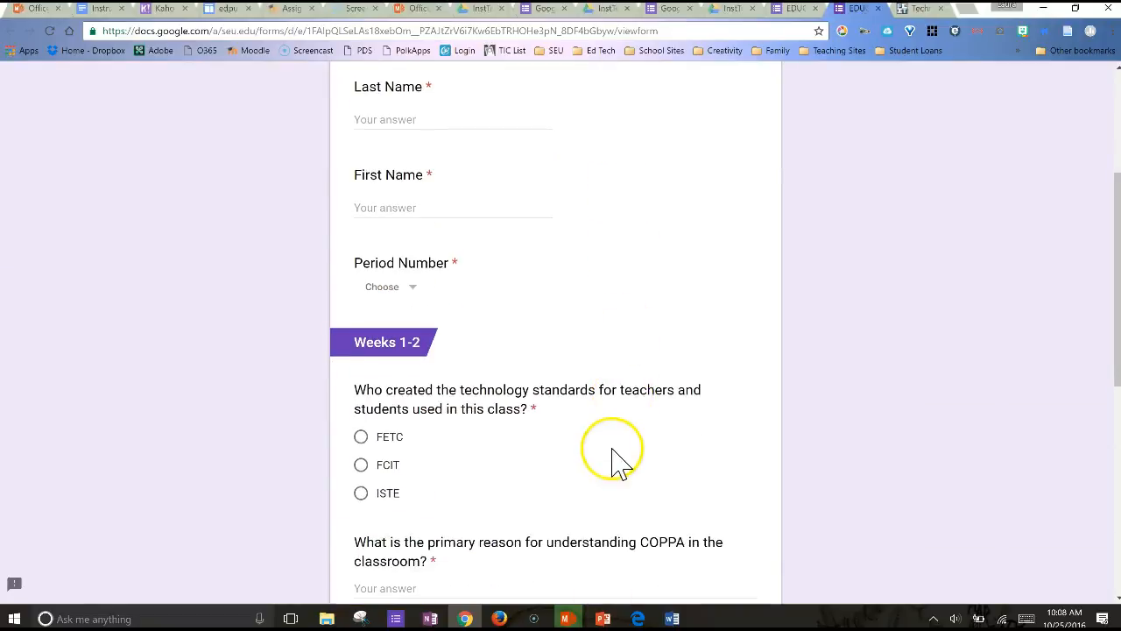
scroll(613, 460, down, 6)
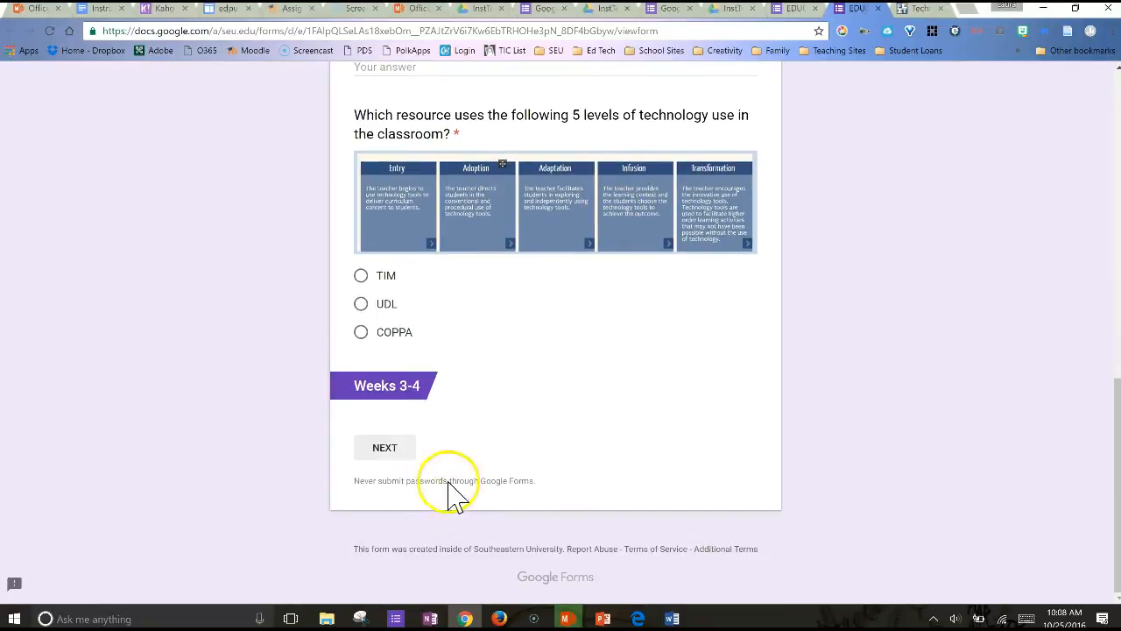
click(384, 448)
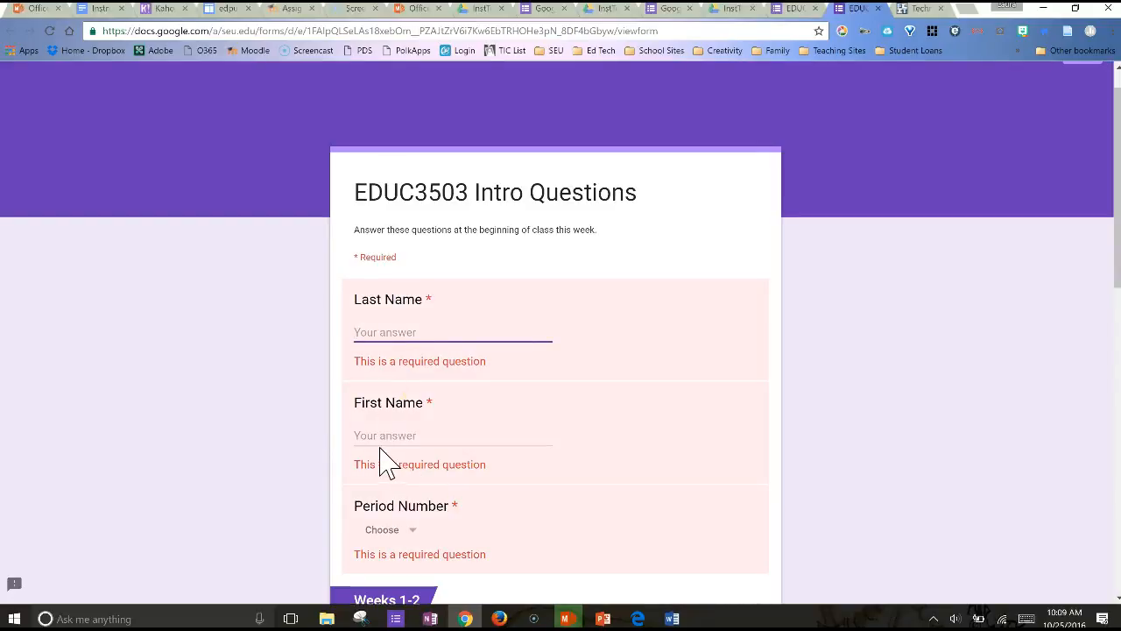
Close the preview and delete the untitled second section from the form
click(879, 7)
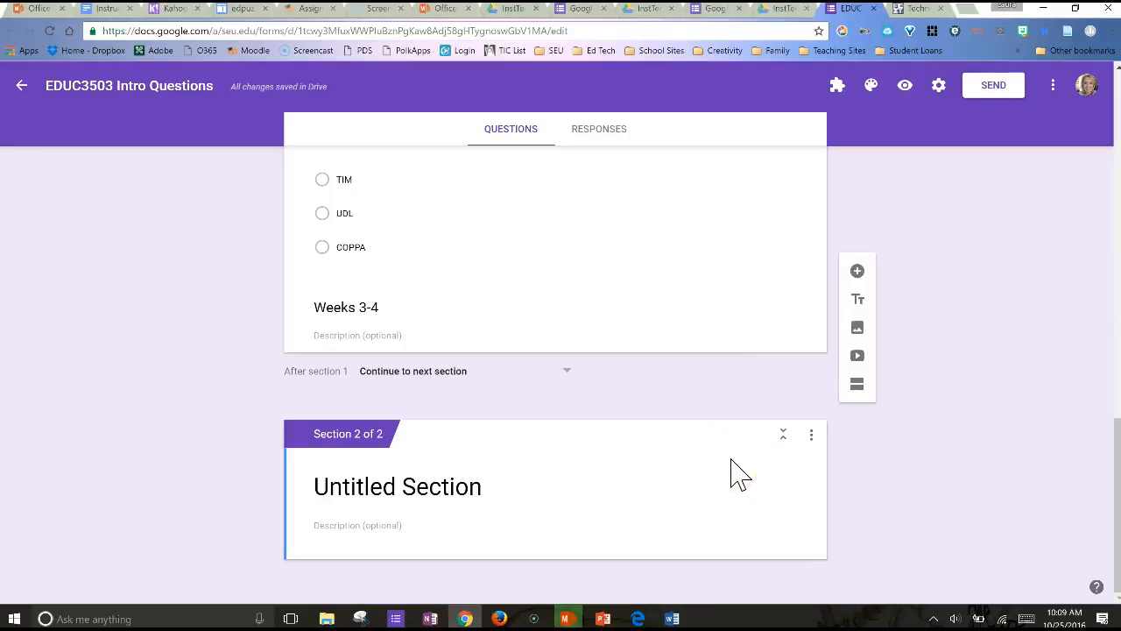
click(736, 435)
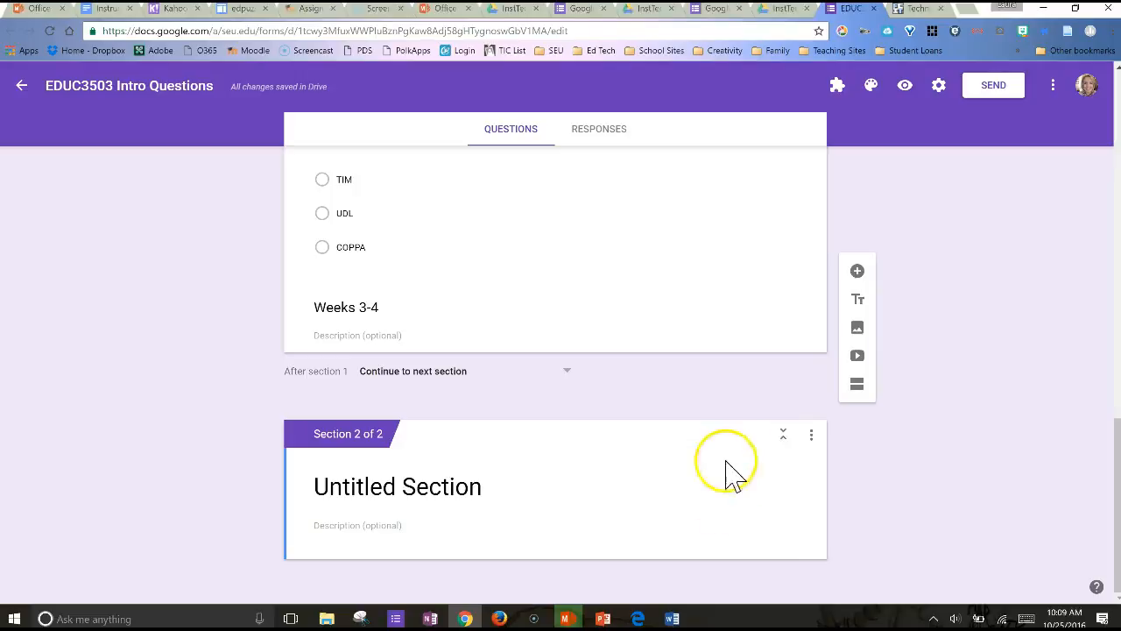
click(725, 464)
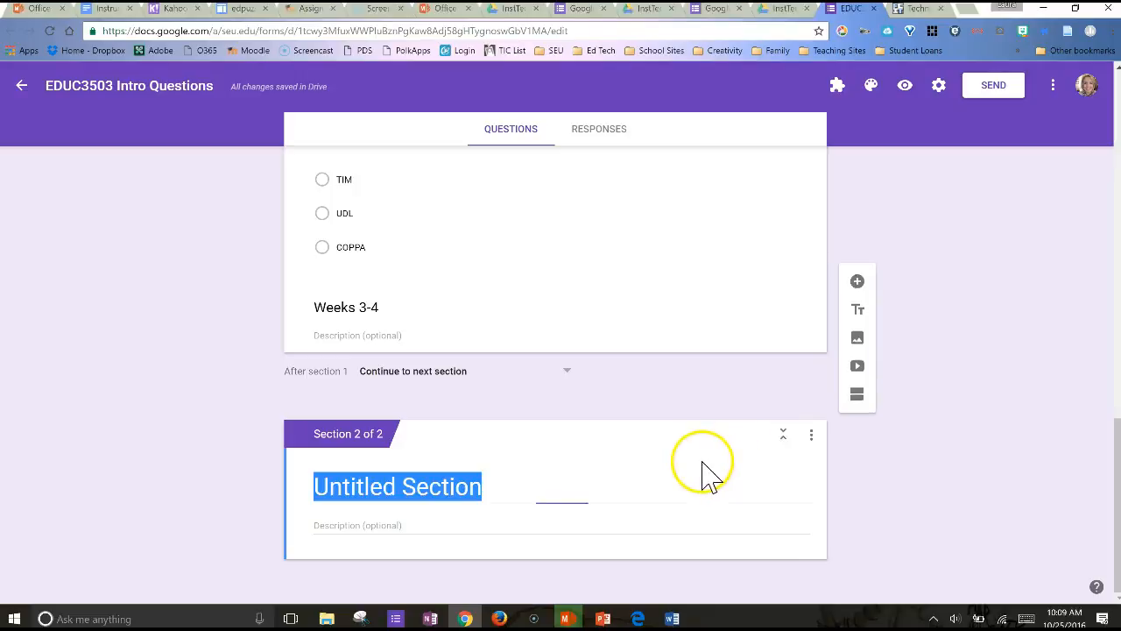
click(811, 435)
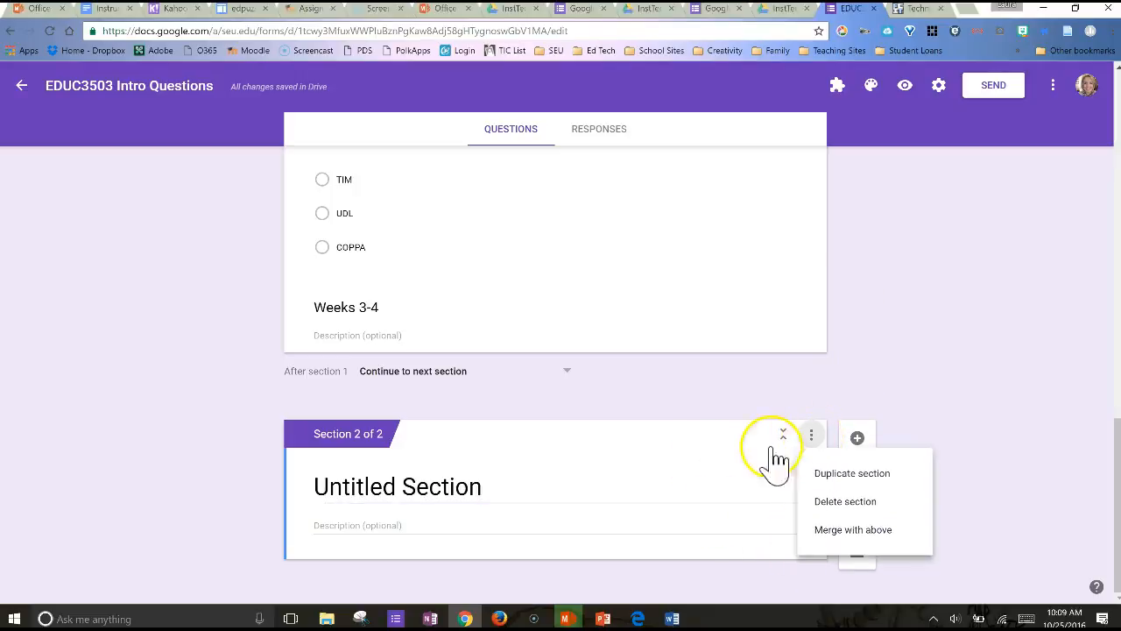
click(854, 505)
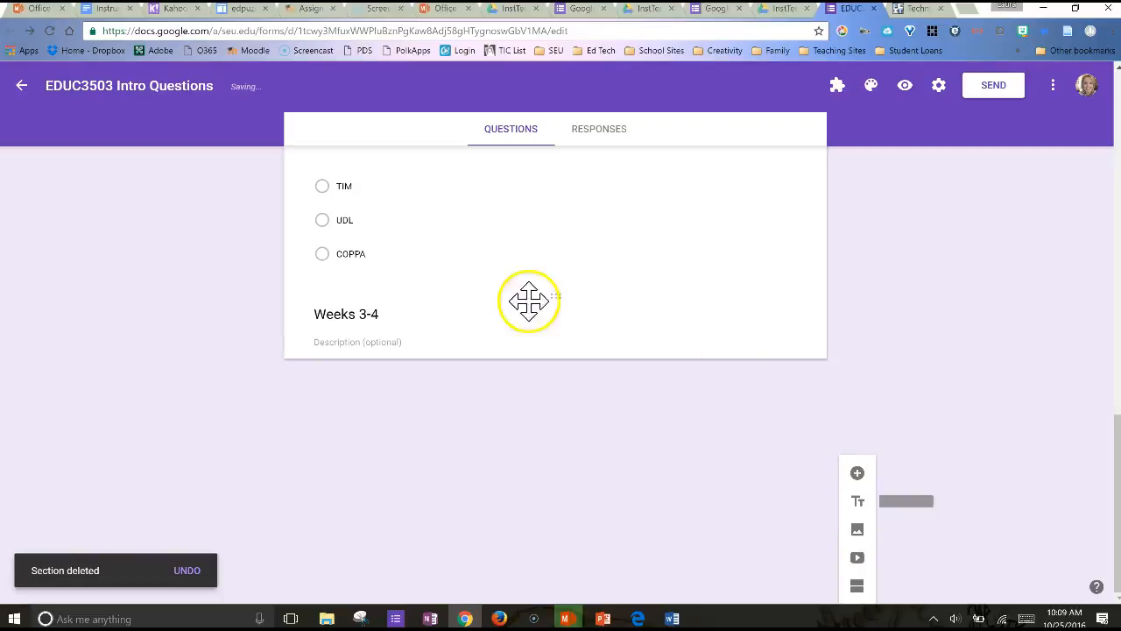
Delete the Weeks 3-4 title and description block below the image question
click(631, 340)
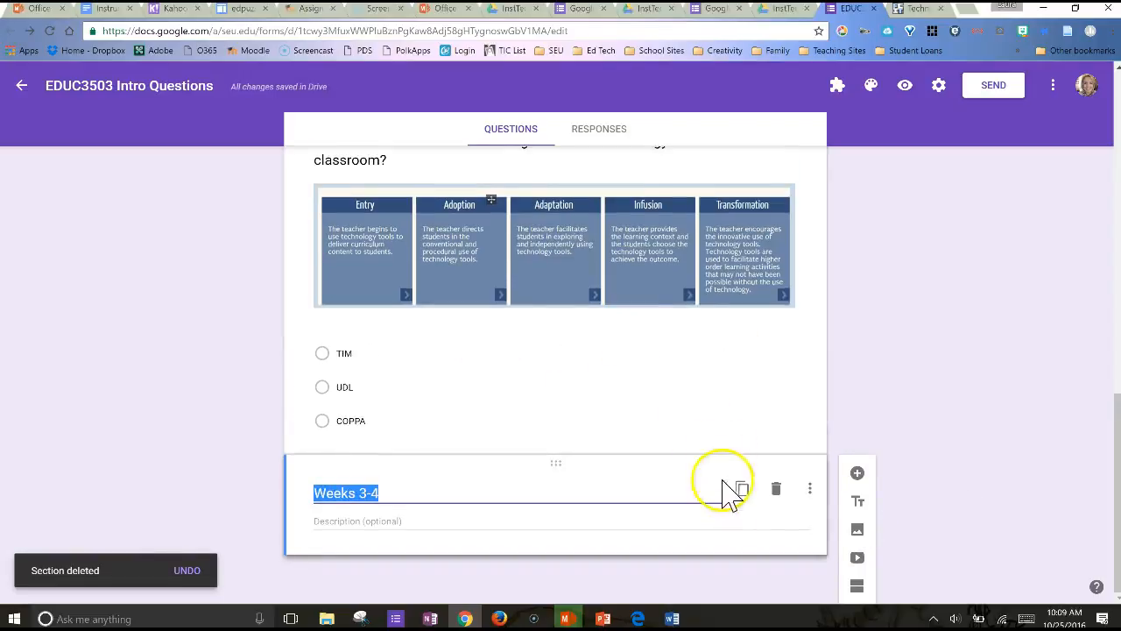
click(779, 492)
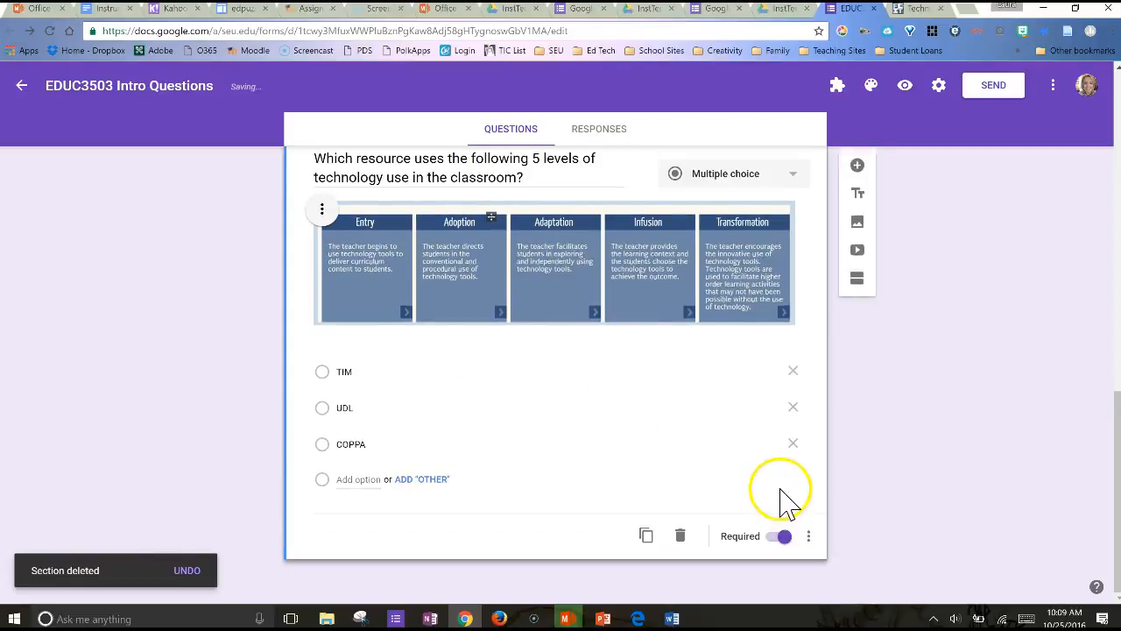
click(681, 538)
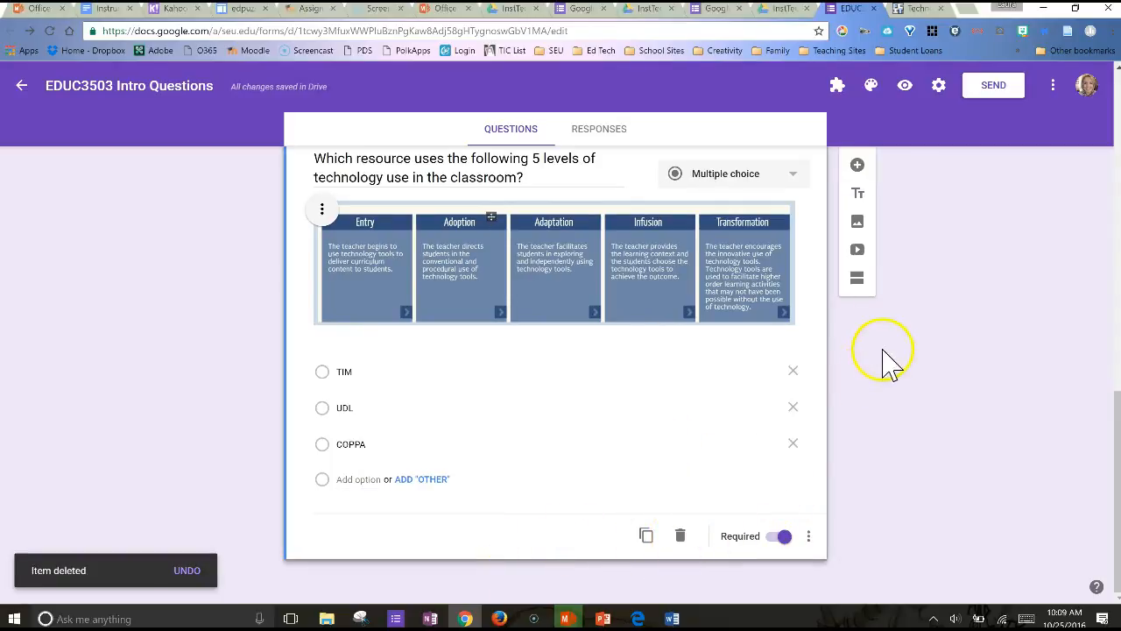
click(862, 260)
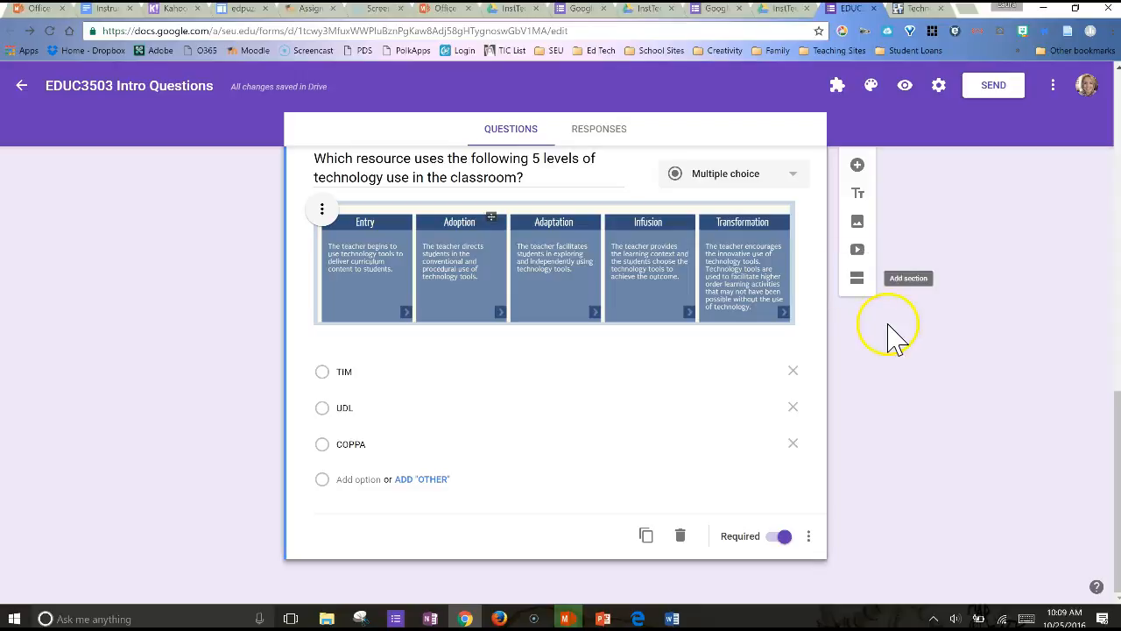
Apply the painted hands and face photo from the Work and School themes as the form's header theme
scroll(890, 338, up, 10)
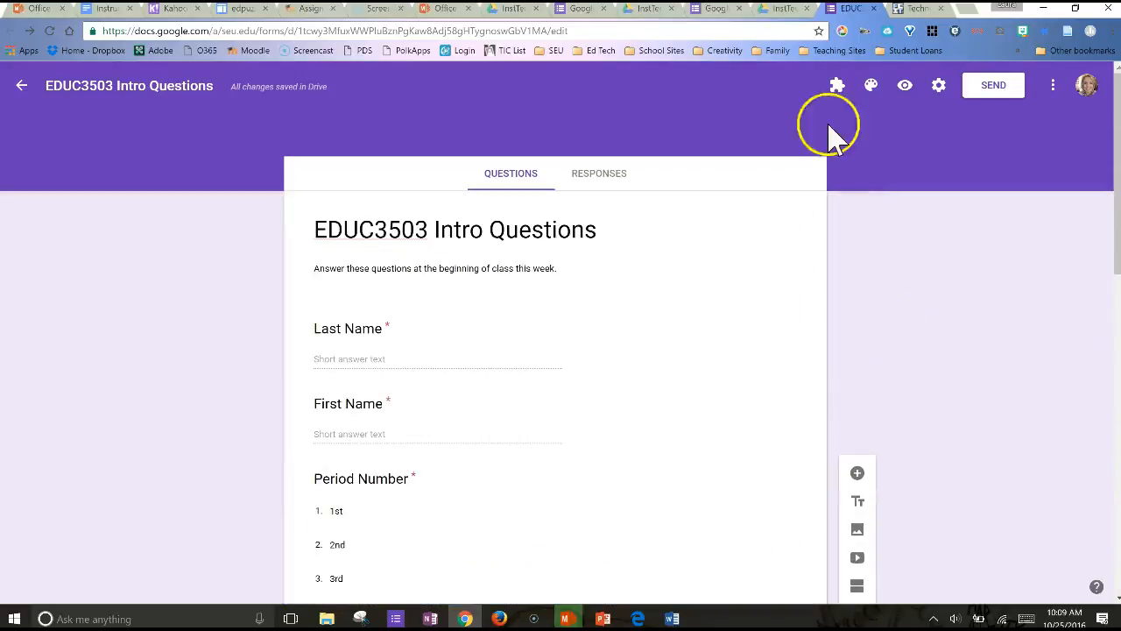
click(872, 91)
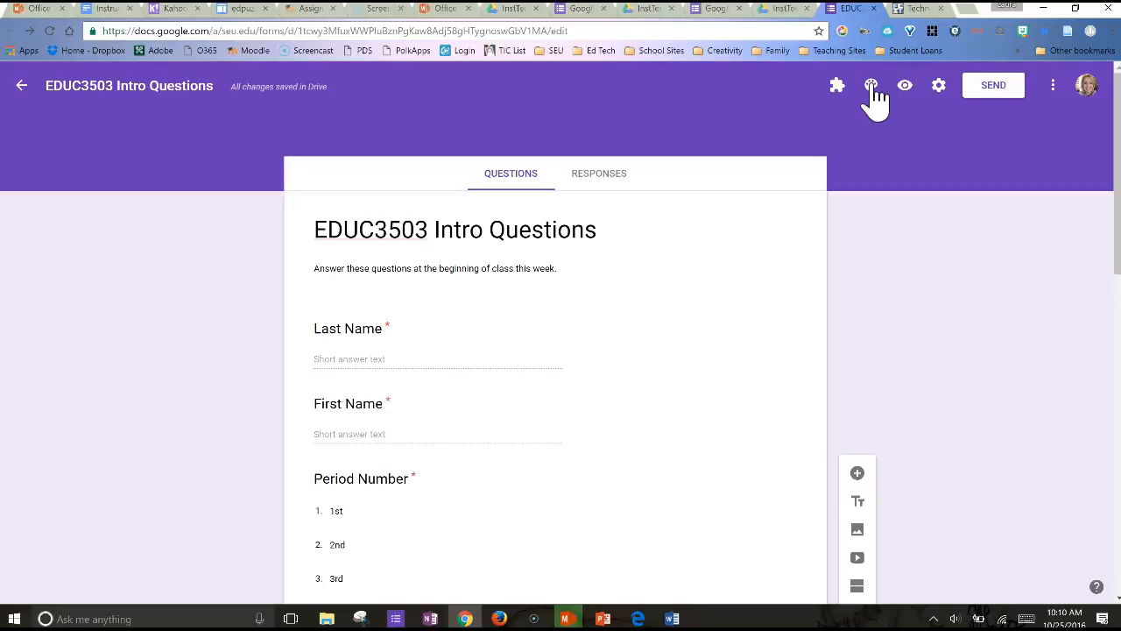
click(1029, 293)
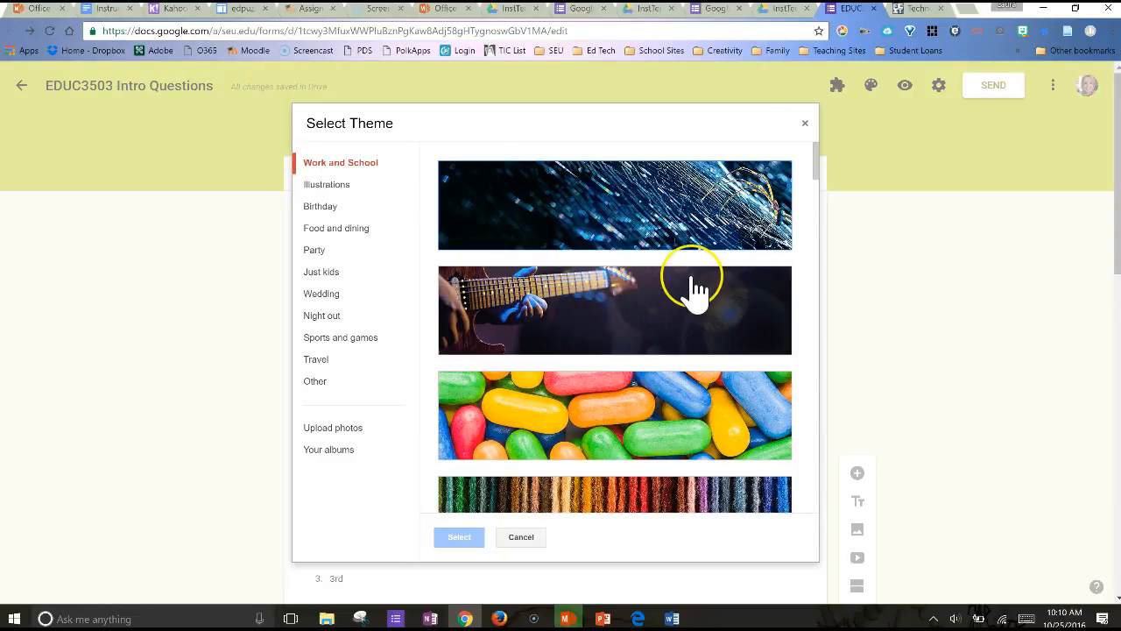
scroll(692, 289, down, 4)
scroll(692, 289, down, 2)
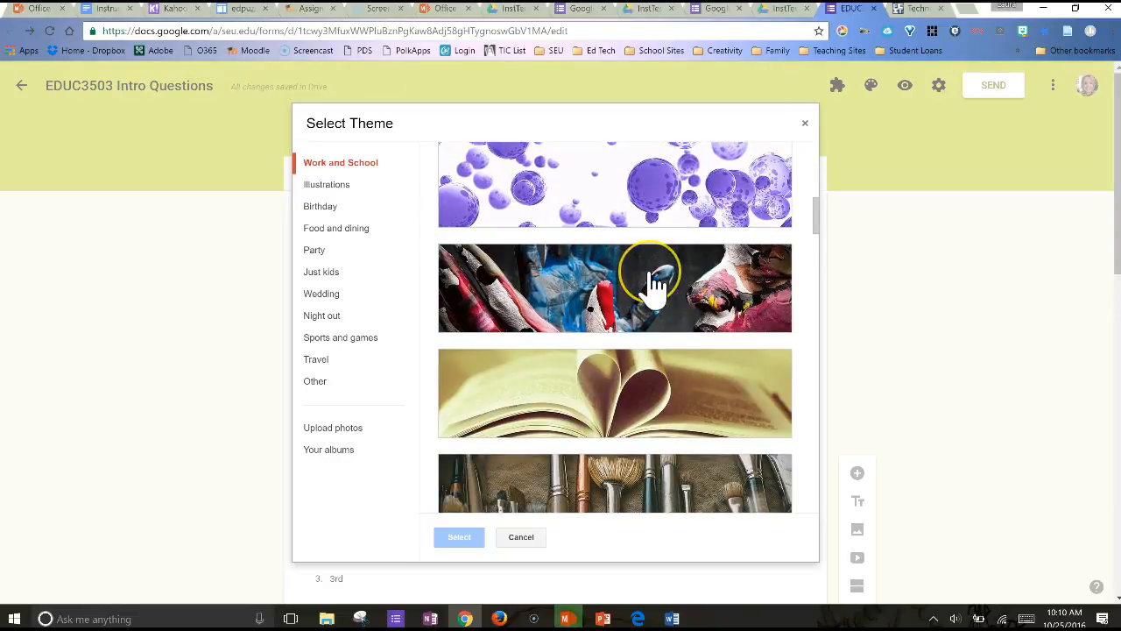
click(655, 286)
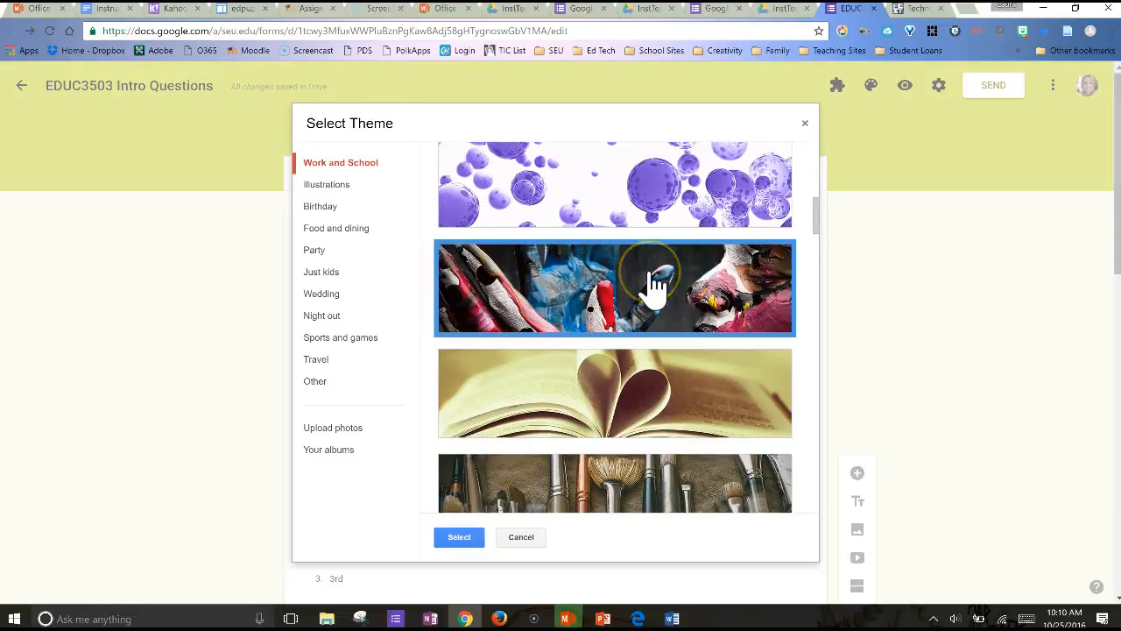
click(459, 537)
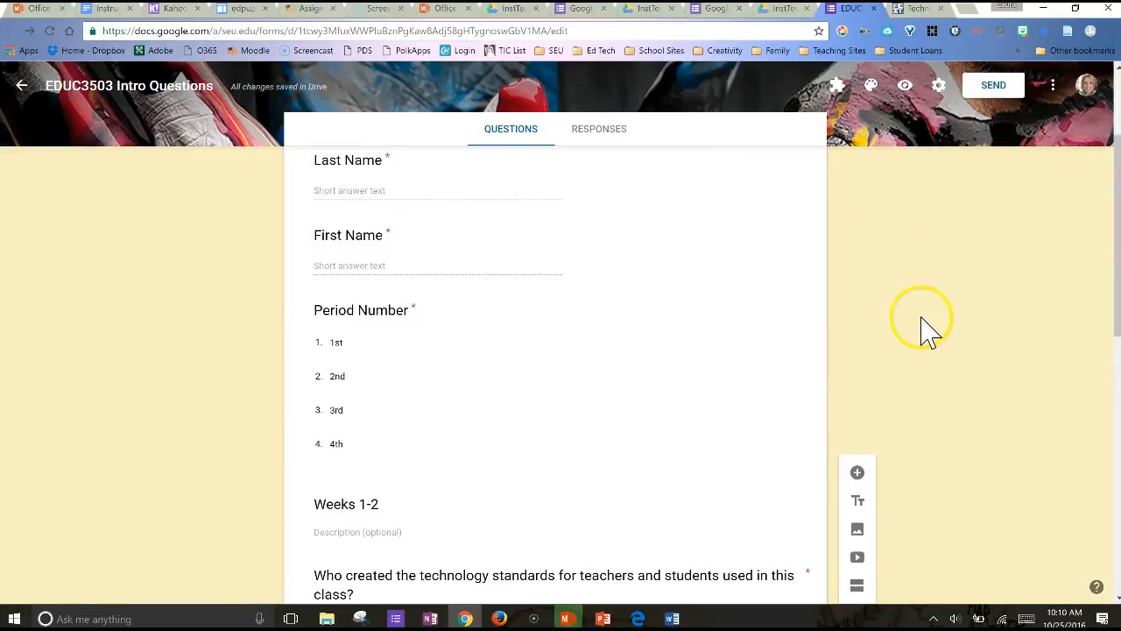
Change the form's theme to the Work and School photo of an open book with heart-shaped pages
click(874, 89)
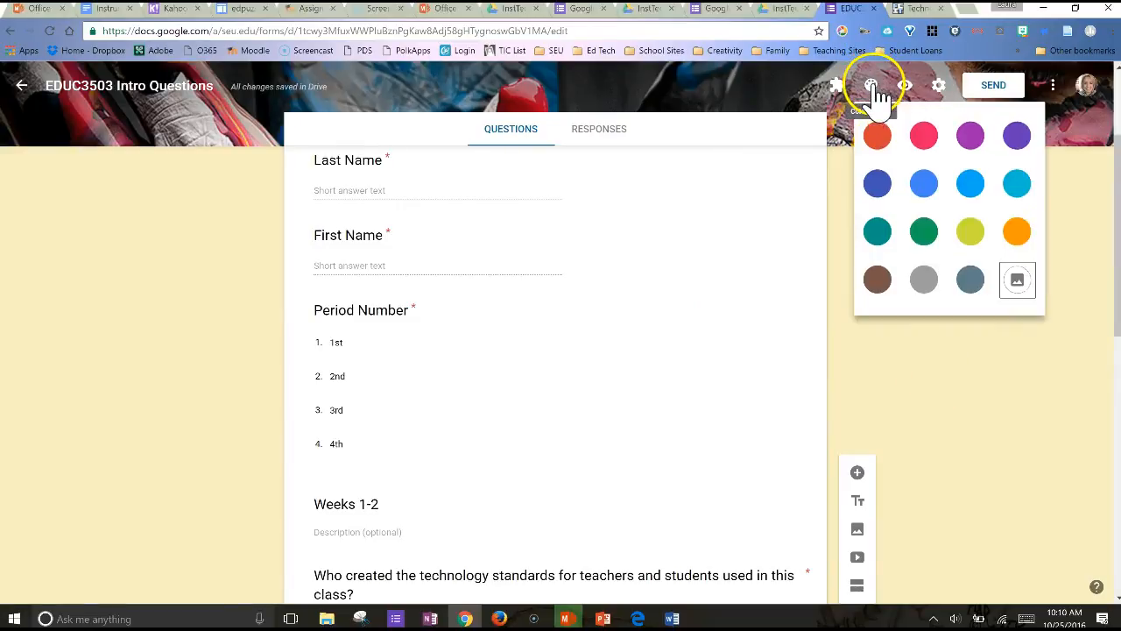
click(1018, 282)
click(617, 404)
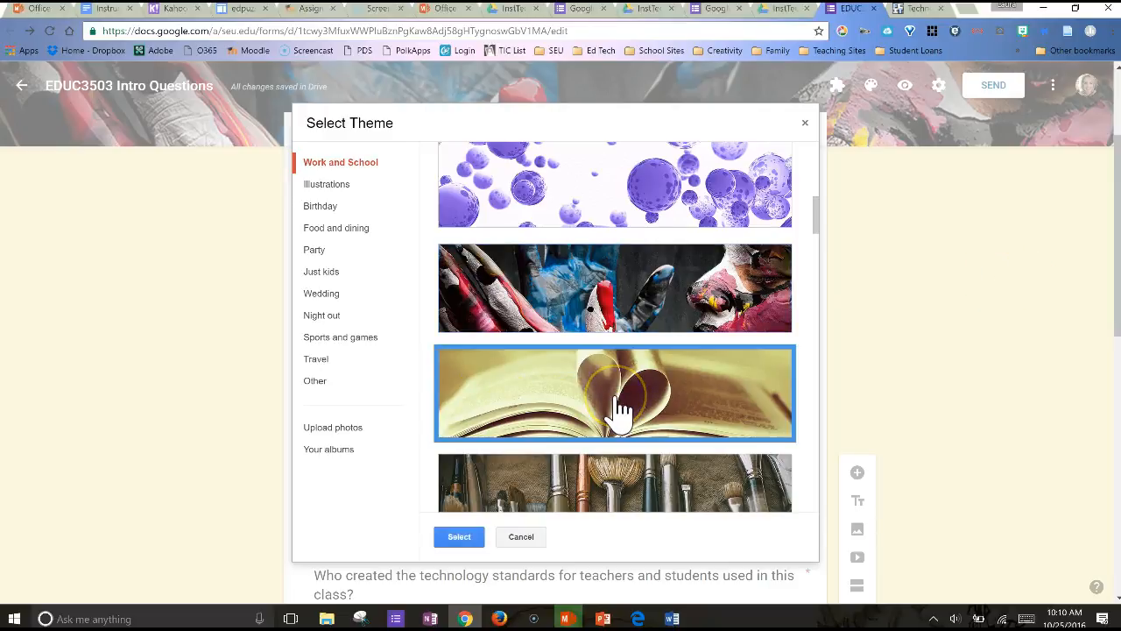
click(460, 537)
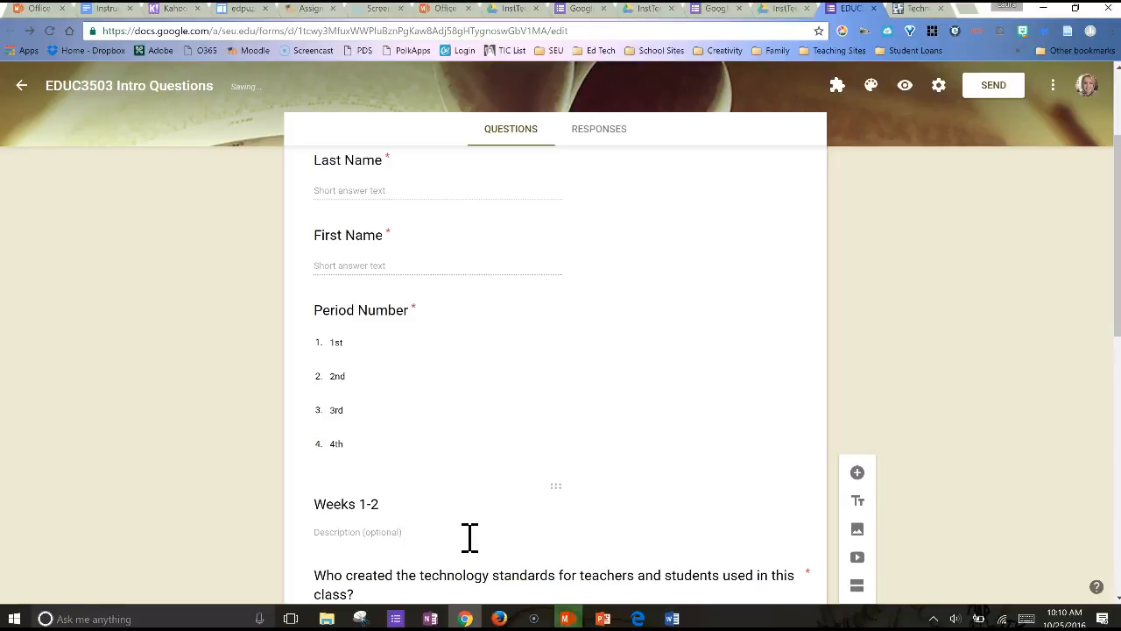
scroll(928, 294, up, 2)
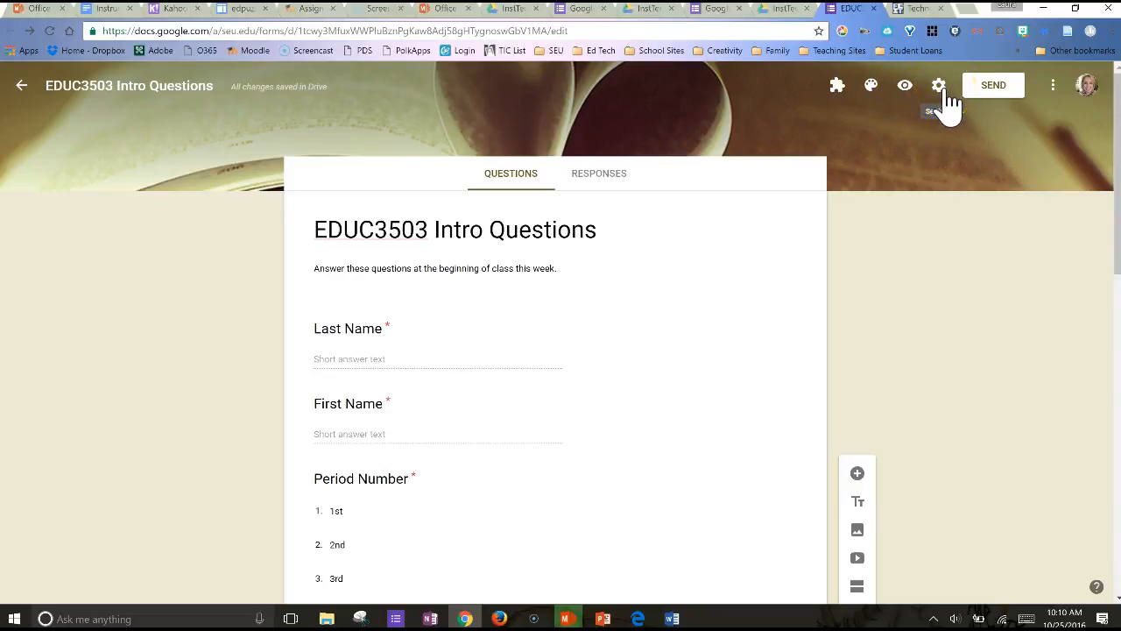
Open the form settings and switch the restriction to Southeastern University users off and back on
click(939, 87)
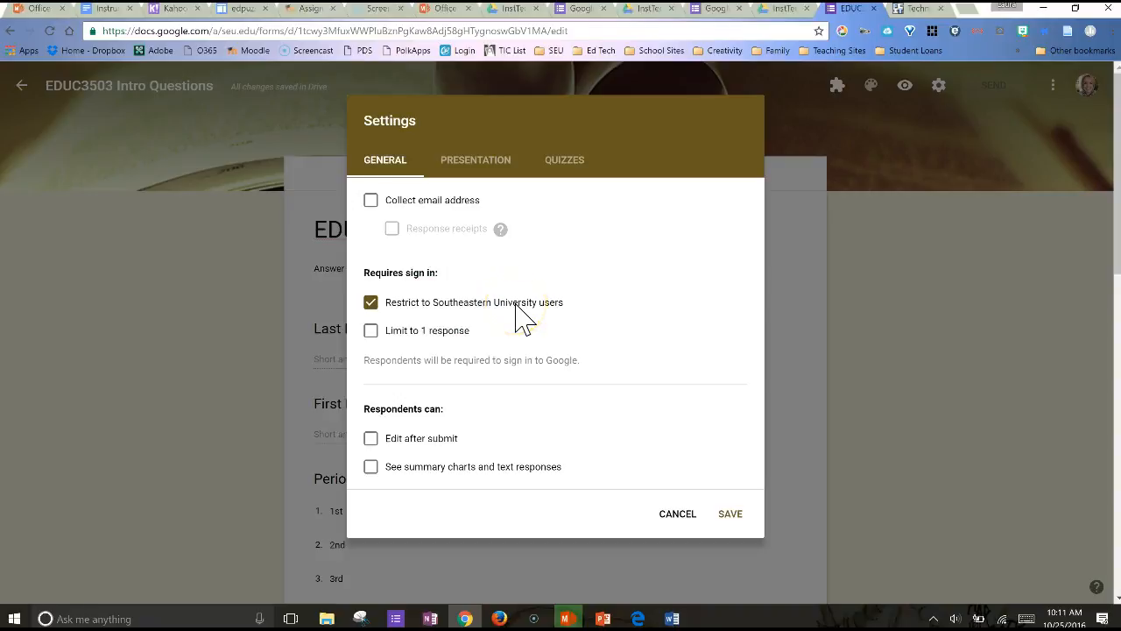
click(372, 303)
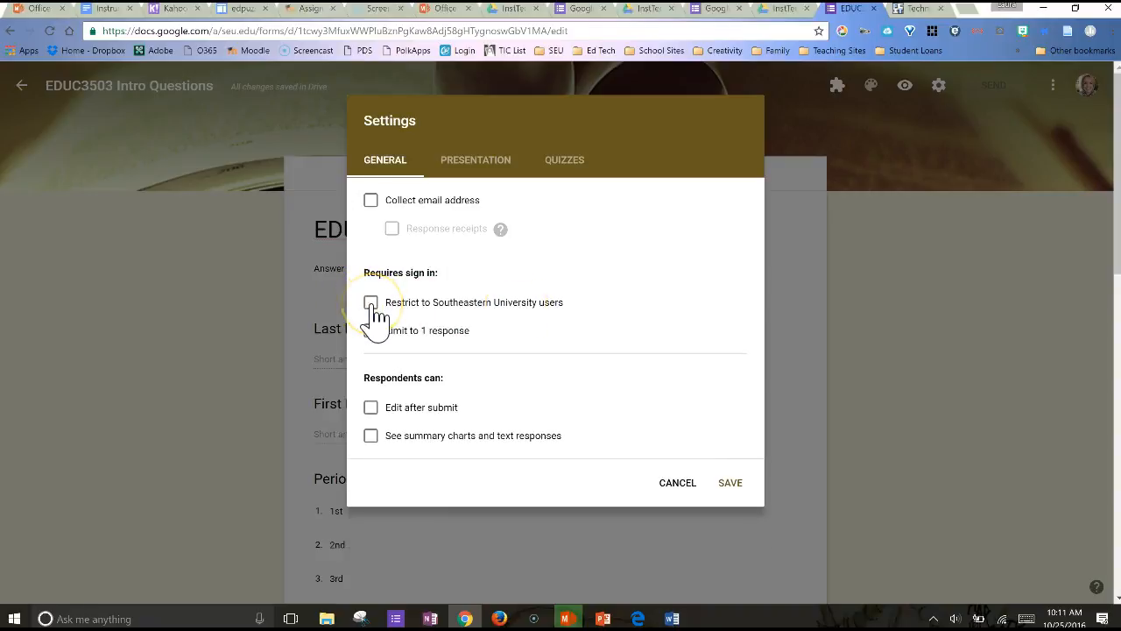
click(371, 303)
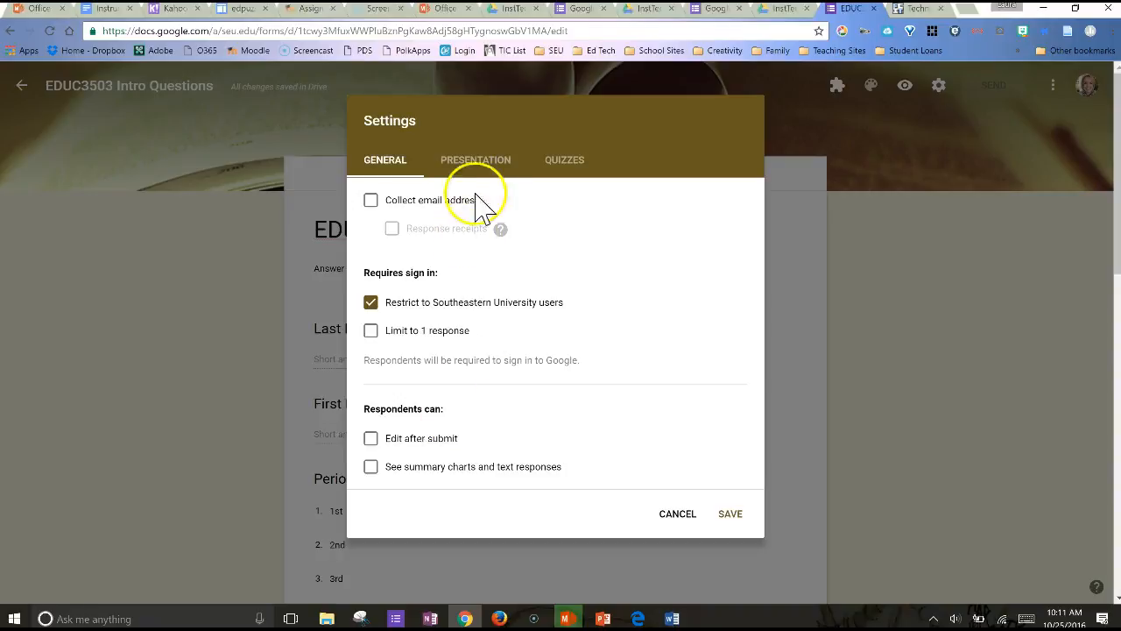
Set the form's confirmation message to "Thank you for completing this ticket in the door activity!"
click(488, 166)
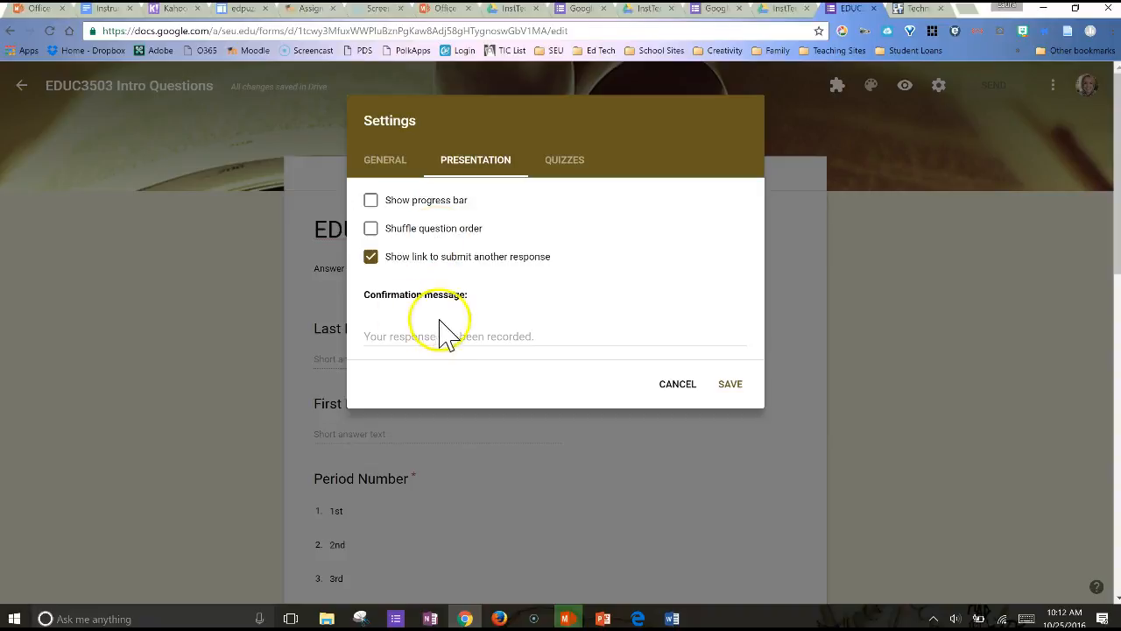
click(471, 335)
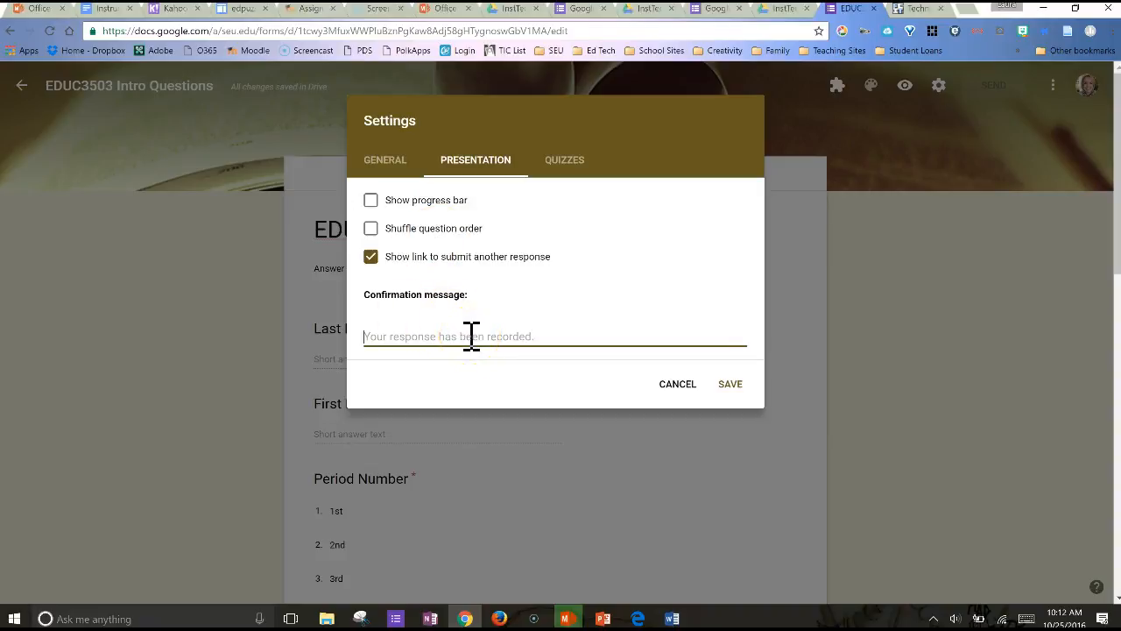
text(Thank you for completing this ticket in the door activity!)
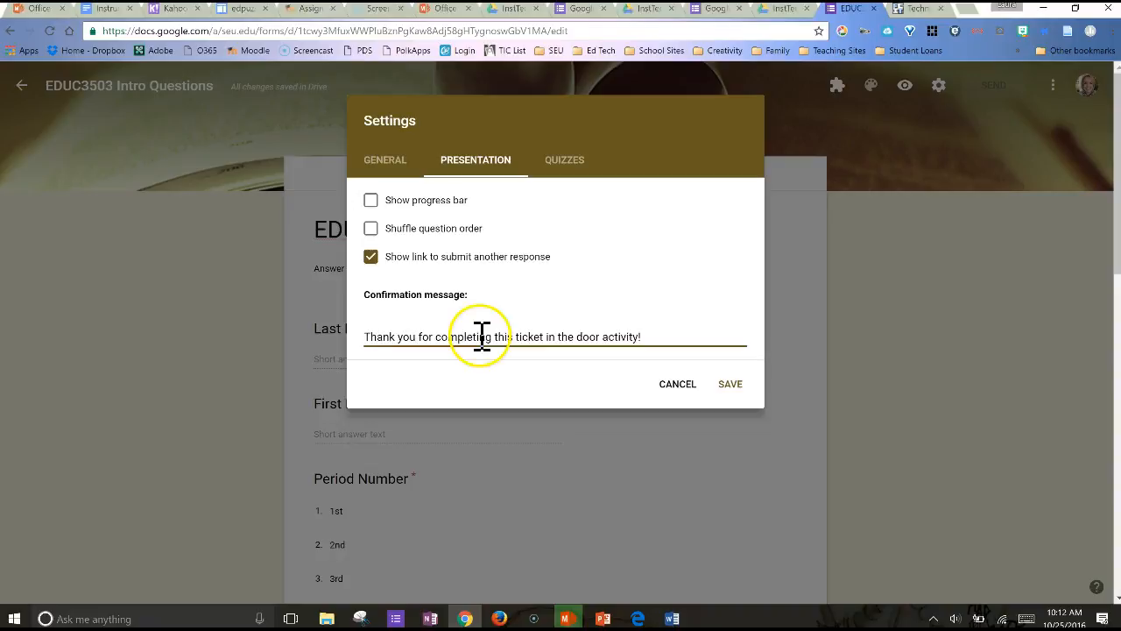
Make the form a quiz that releases grades later, after manual review, and save the settings
click(568, 163)
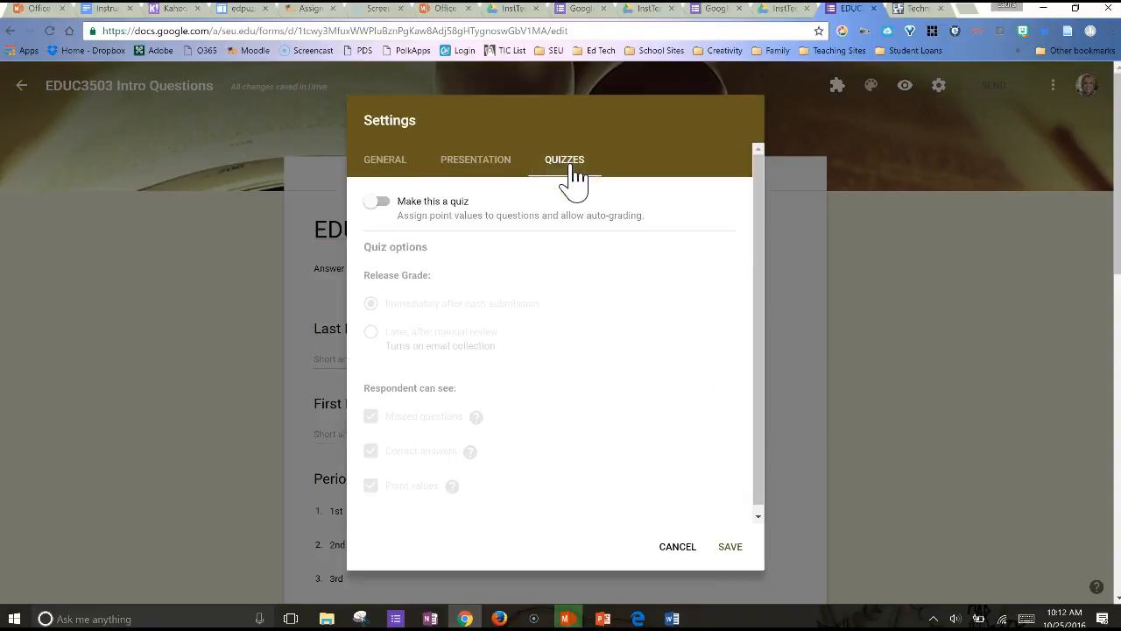
click(383, 203)
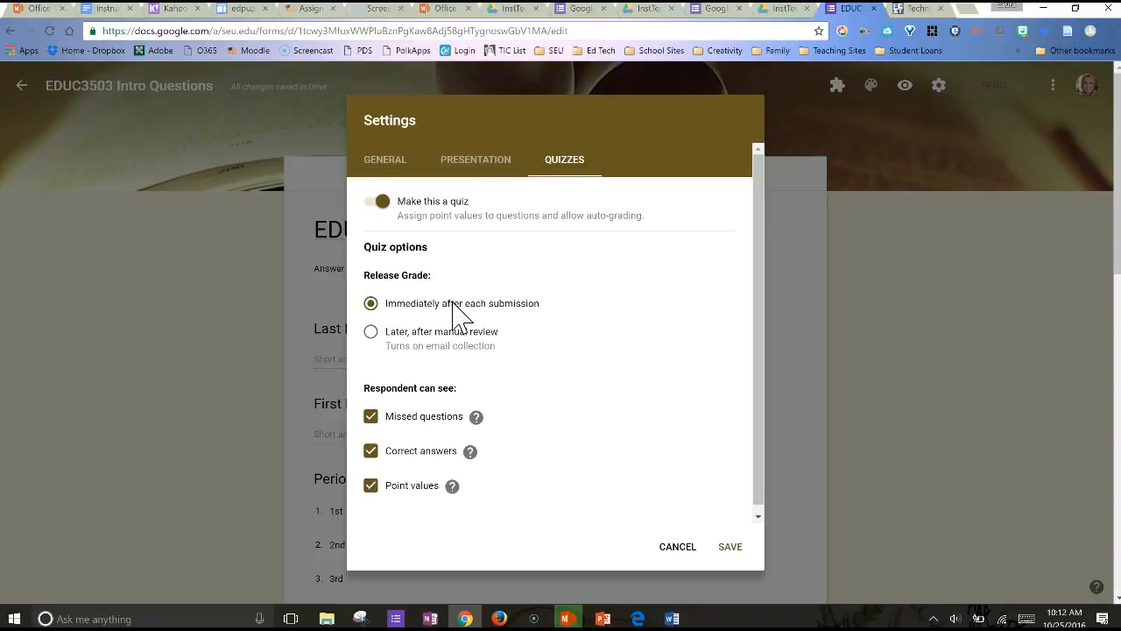
click(372, 334)
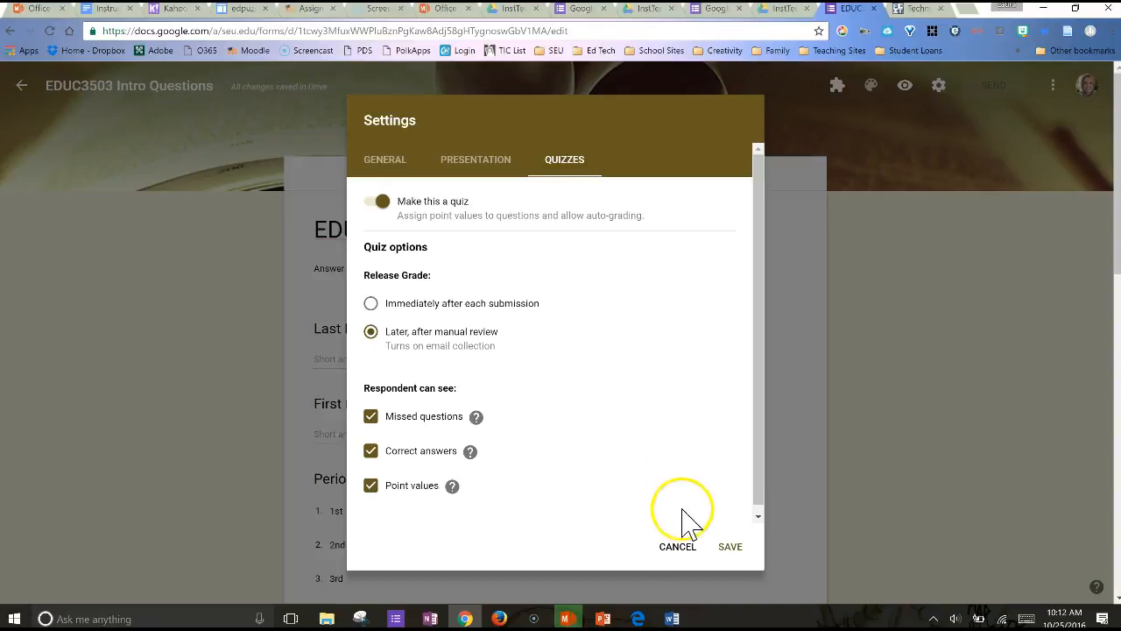
click(729, 548)
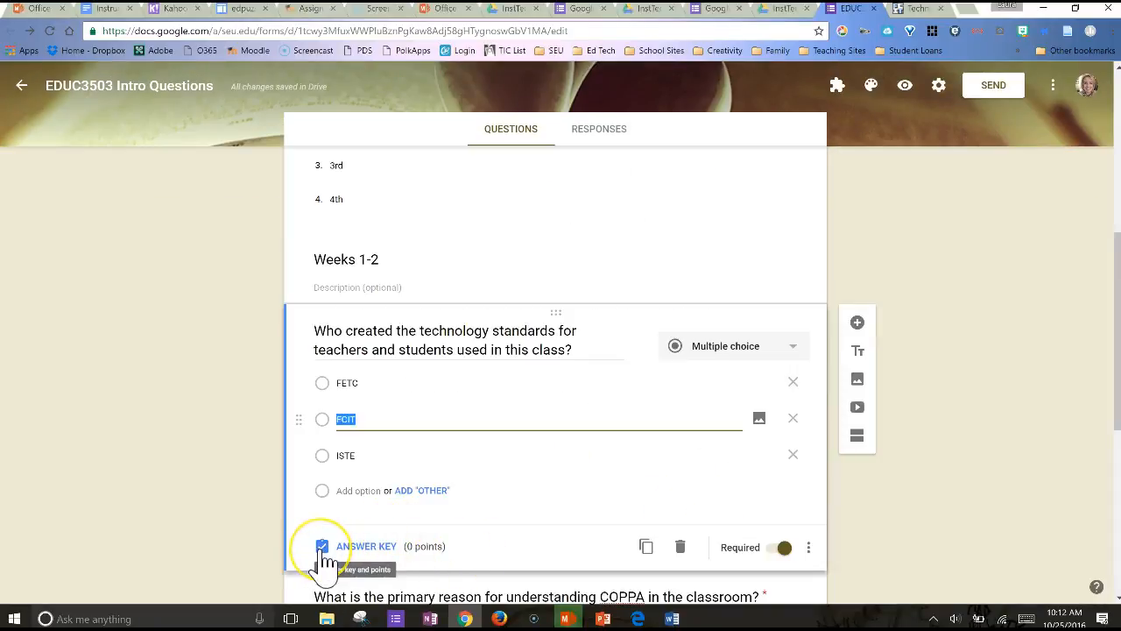
In the answer key of the technology standards question, assign 2 points and mark ISTE as the correct answer
click(322, 552)
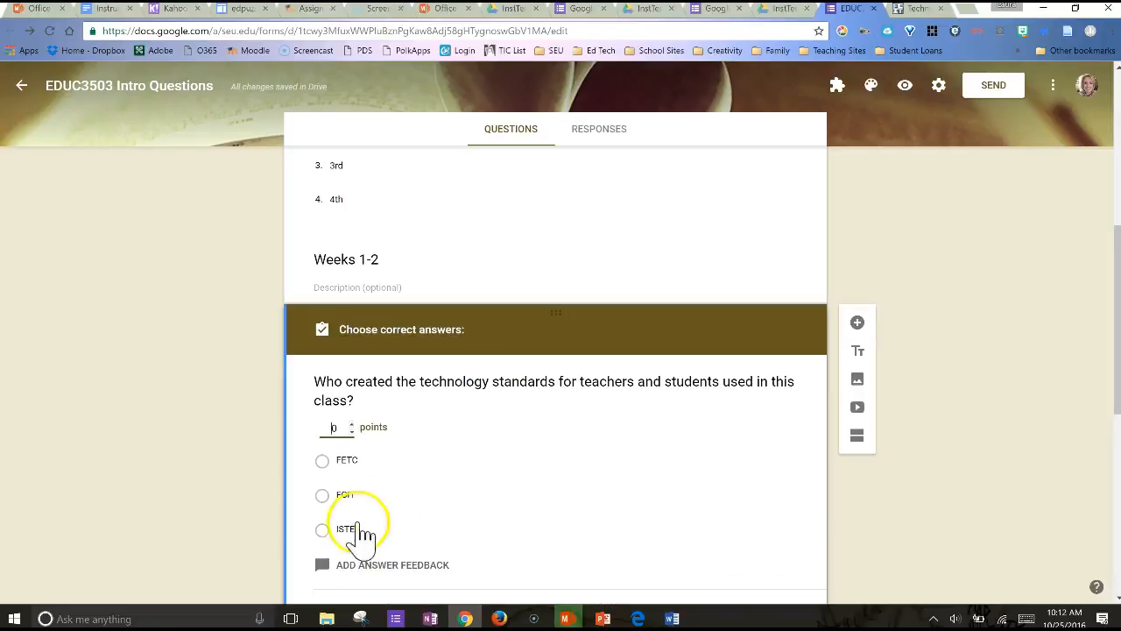
scroll(427, 532, down, 1)
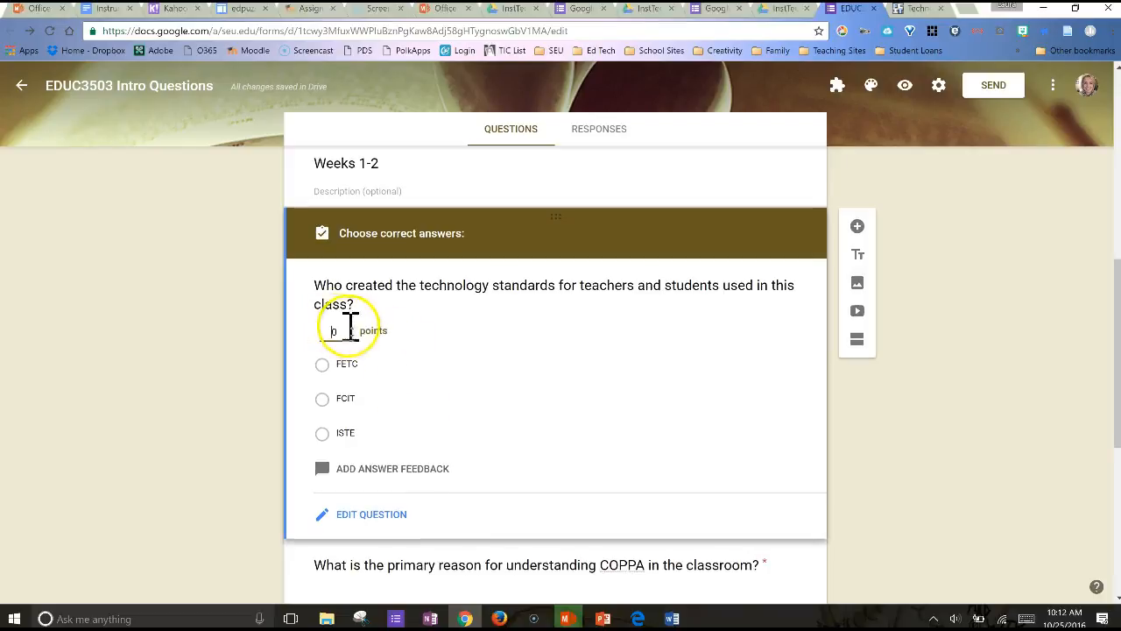
double_click(323, 330)
text(2)
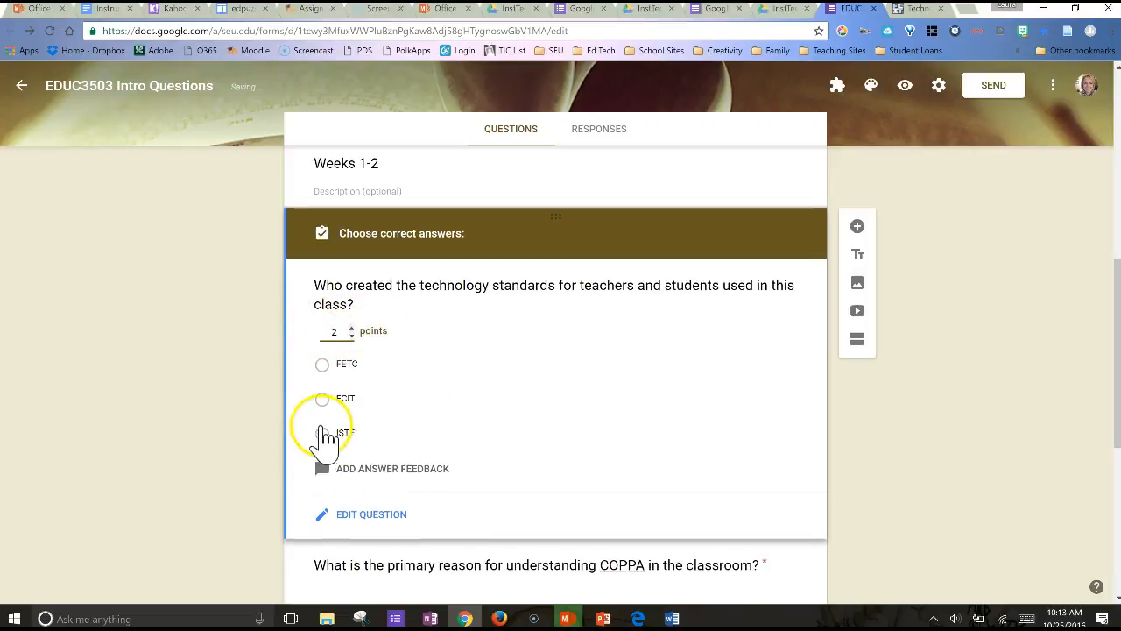
click(323, 433)
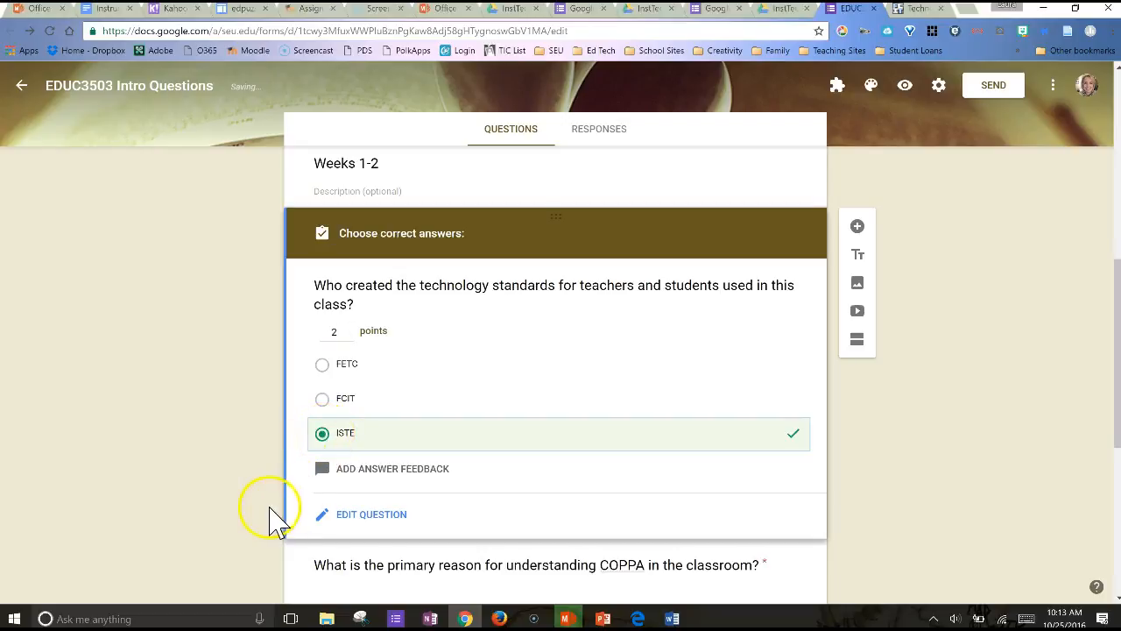
Add answer feedback to the technology standards question: "Try again." for incorrect answers and "You got it!" for correct answers
right_click(350, 488)
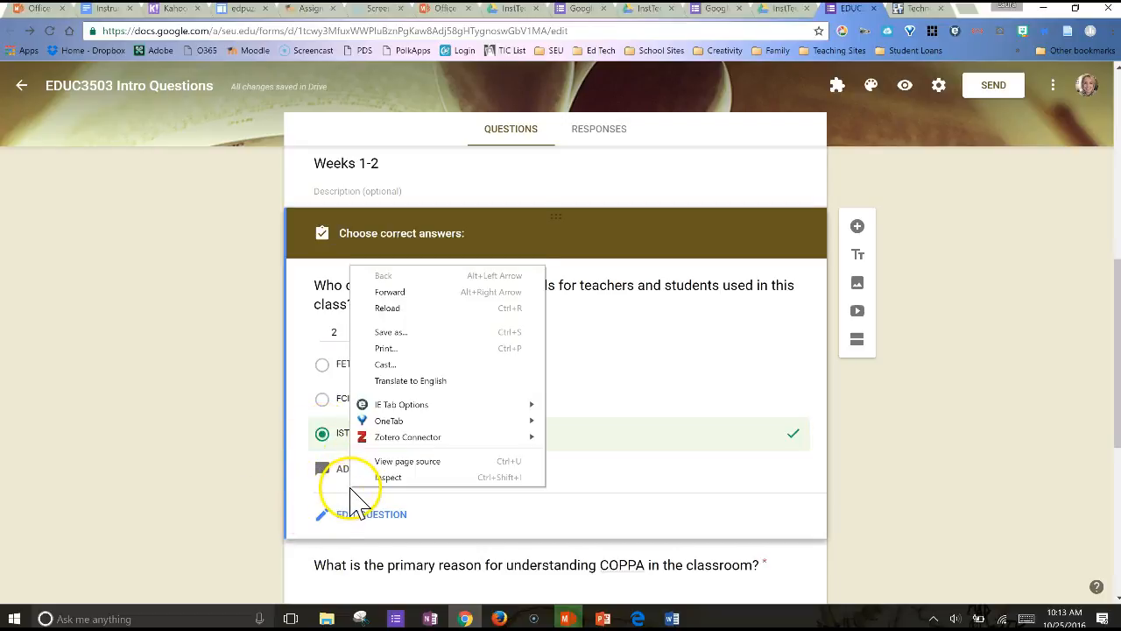
click(326, 492)
click(329, 473)
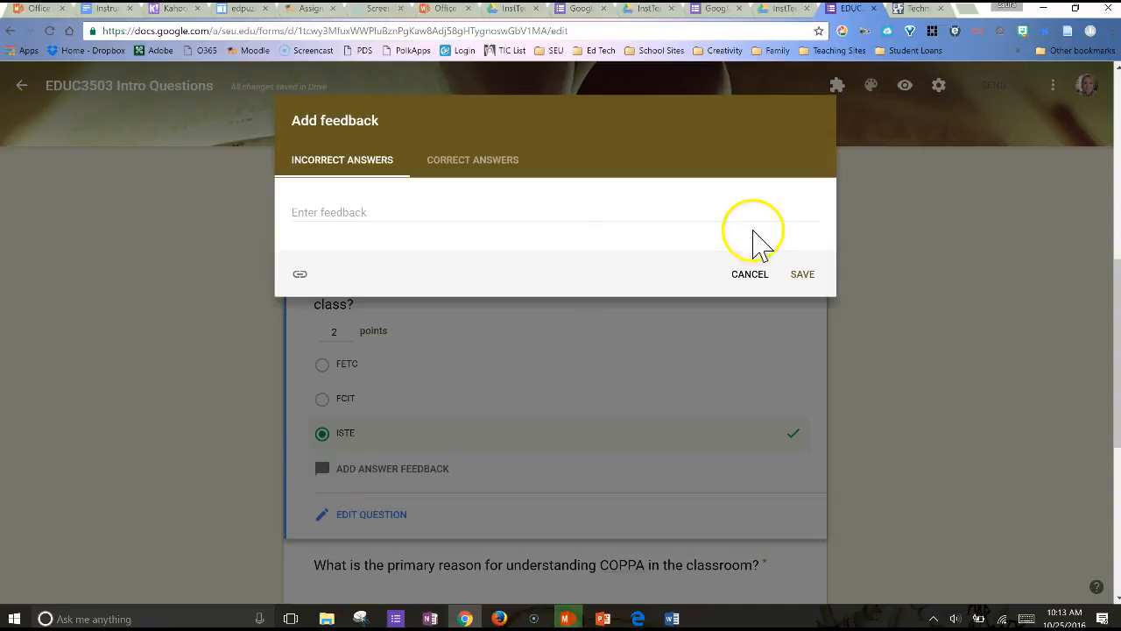
text(Try again.)
click(371, 167)
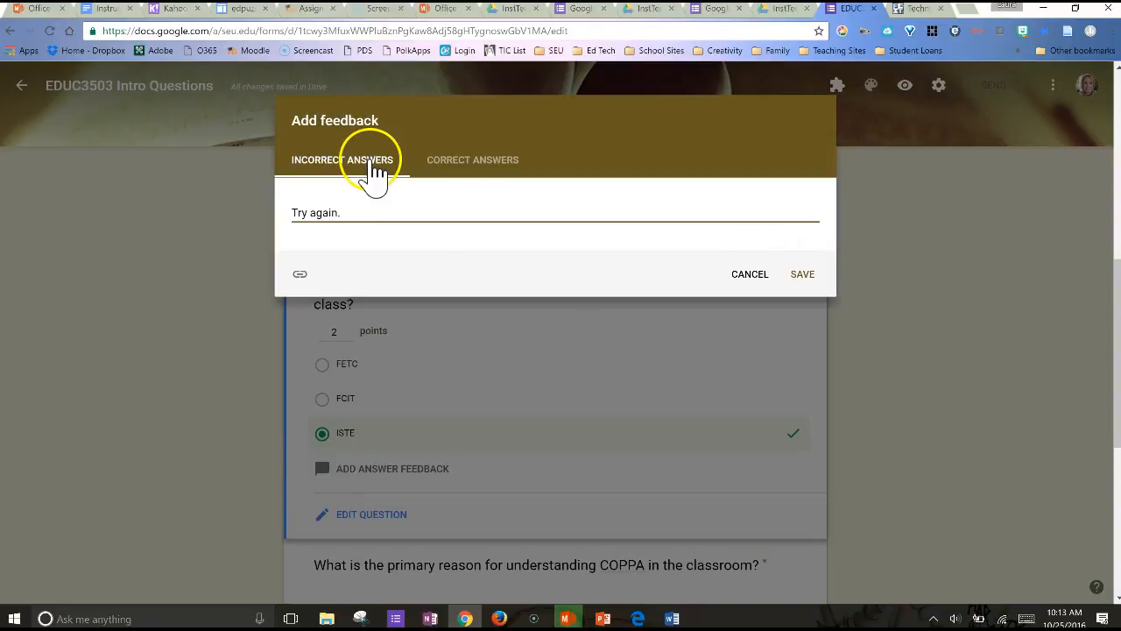
click(475, 174)
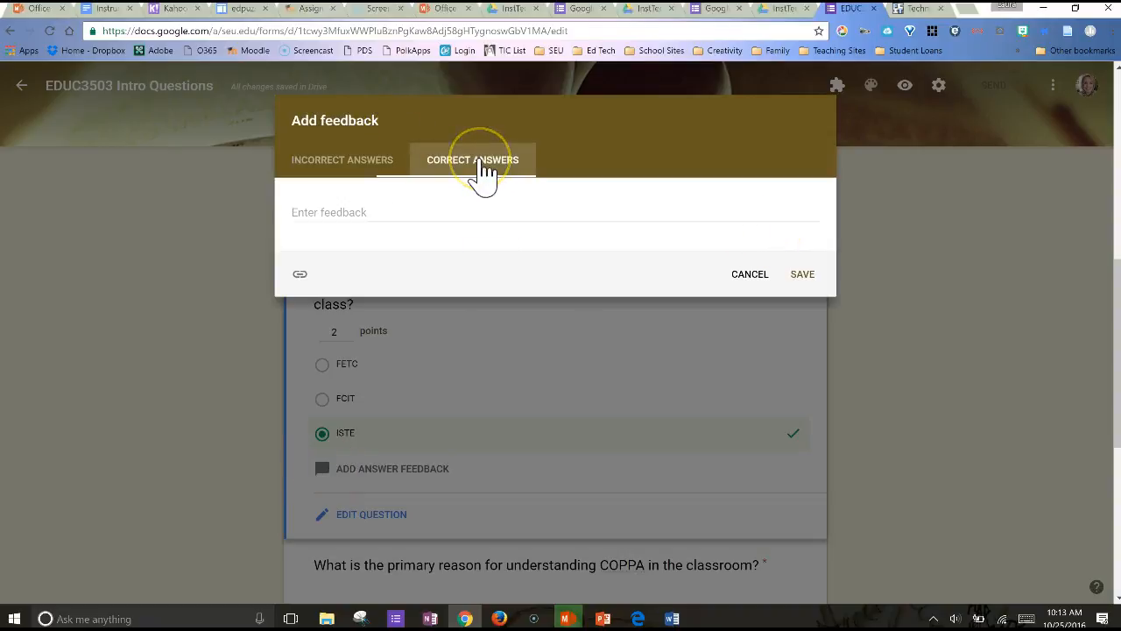
click(320, 218)
text(You got it!)
click(802, 274)
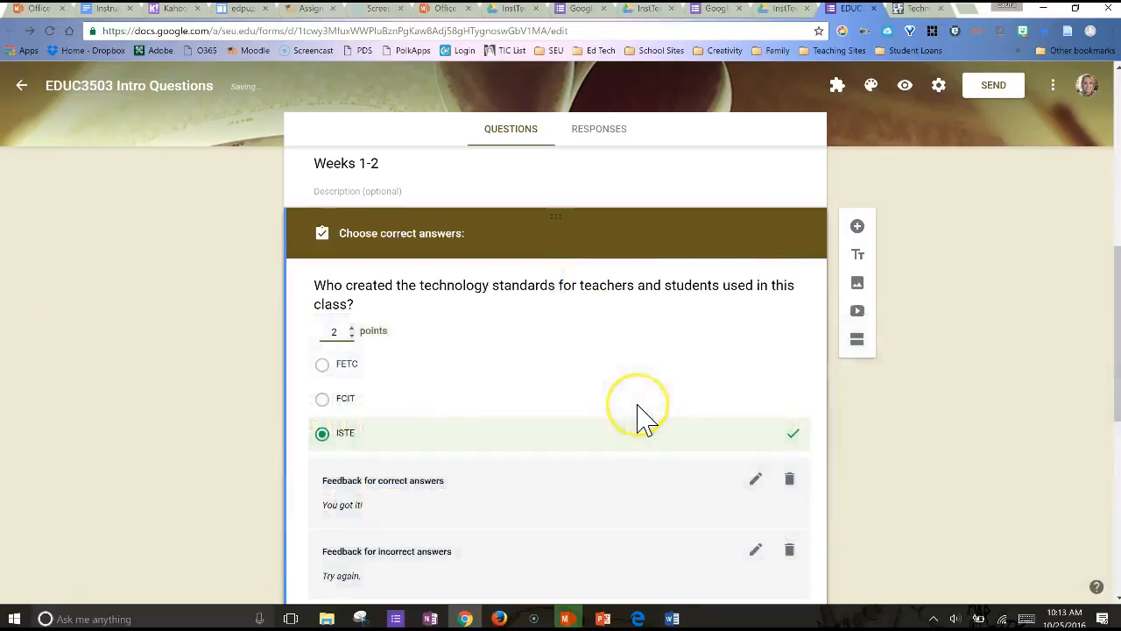
Assign 2 points to the question about the primary reason for understanding COPPA in its answer key
scroll(638, 417, down, 3)
scroll(526, 469, down, 2)
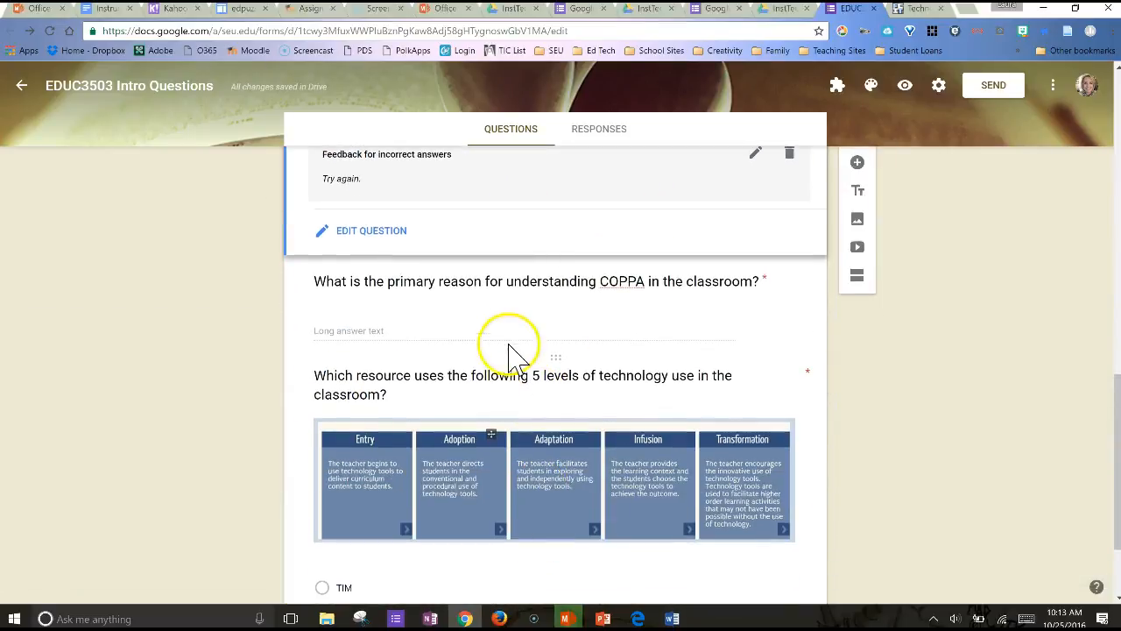
click(543, 317)
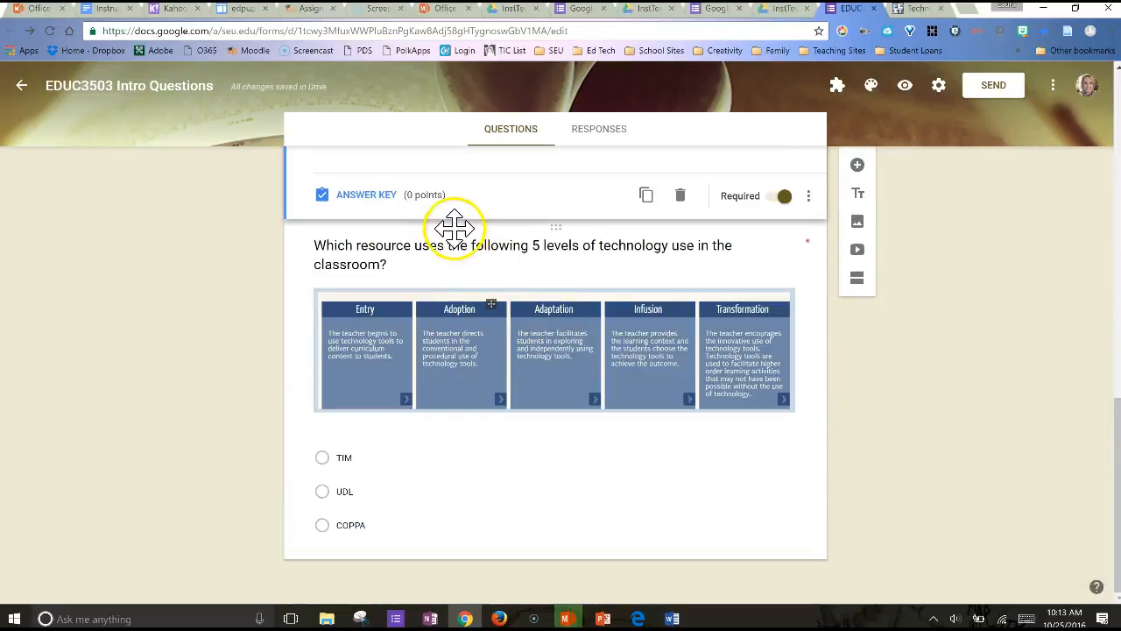
scroll(463, 267, up, 3)
click(380, 470)
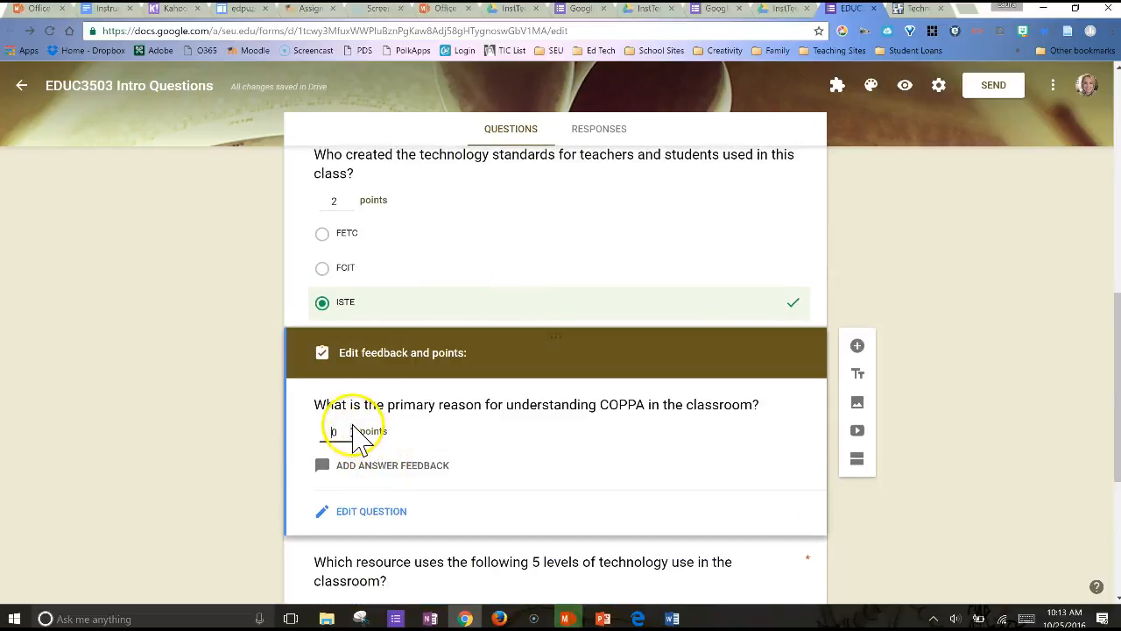
click(352, 427)
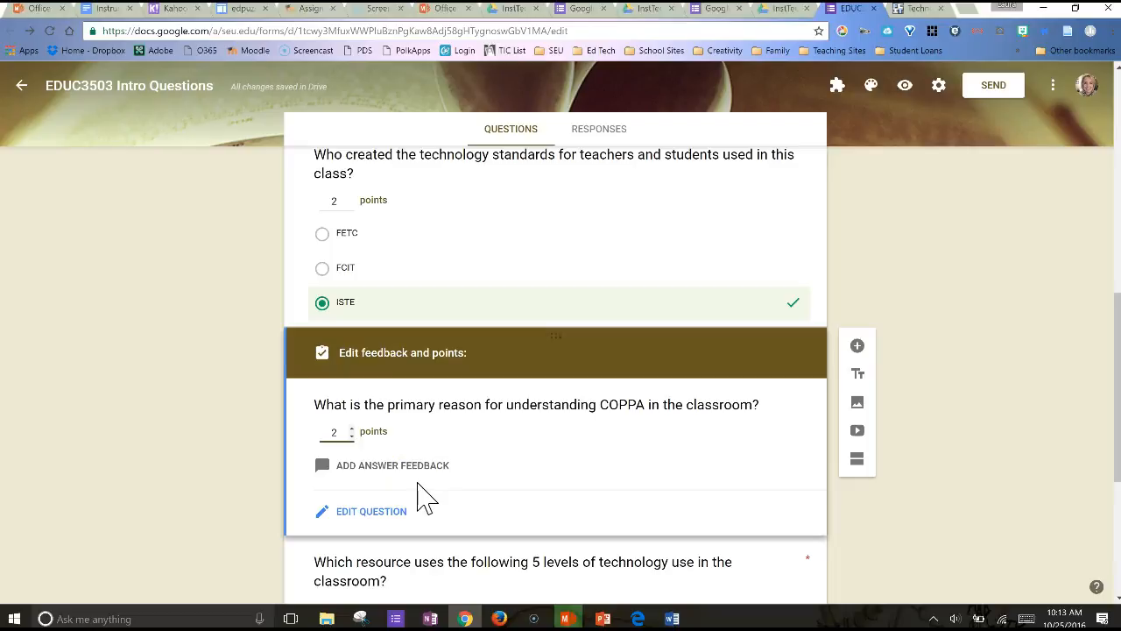
In the answer key of the 5 levels of technology use question, assign 2 points and mark TIM as correct
scroll(422, 497, down, 2)
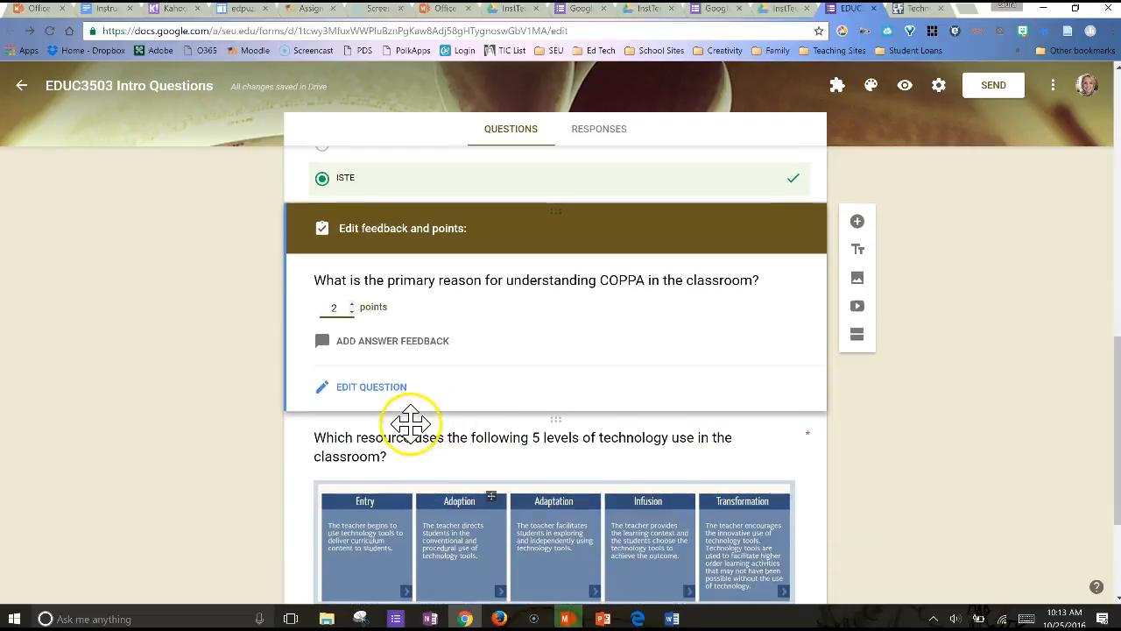
scroll(415, 425, down, 2)
scroll(414, 427, down, 2)
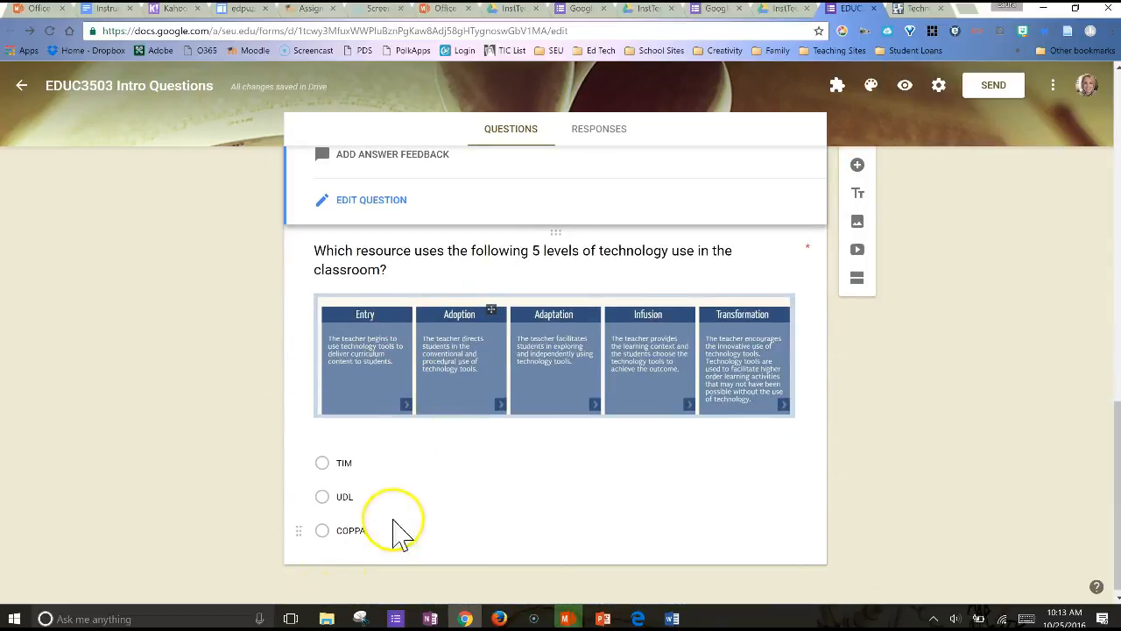
click(465, 471)
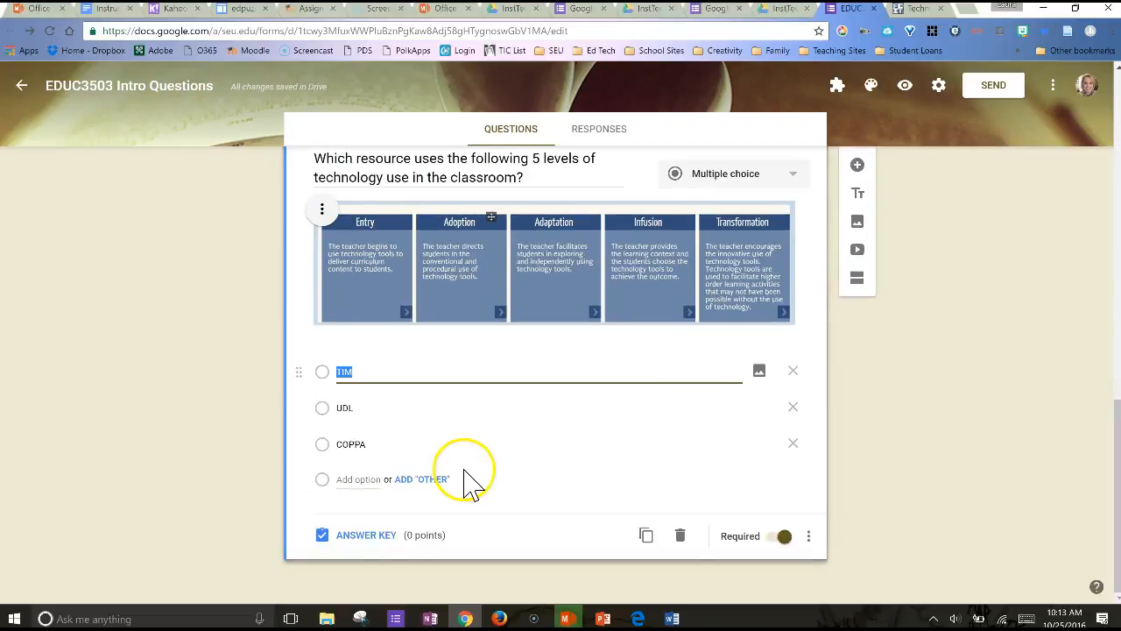
click(381, 536)
scroll(460, 550, down, 1)
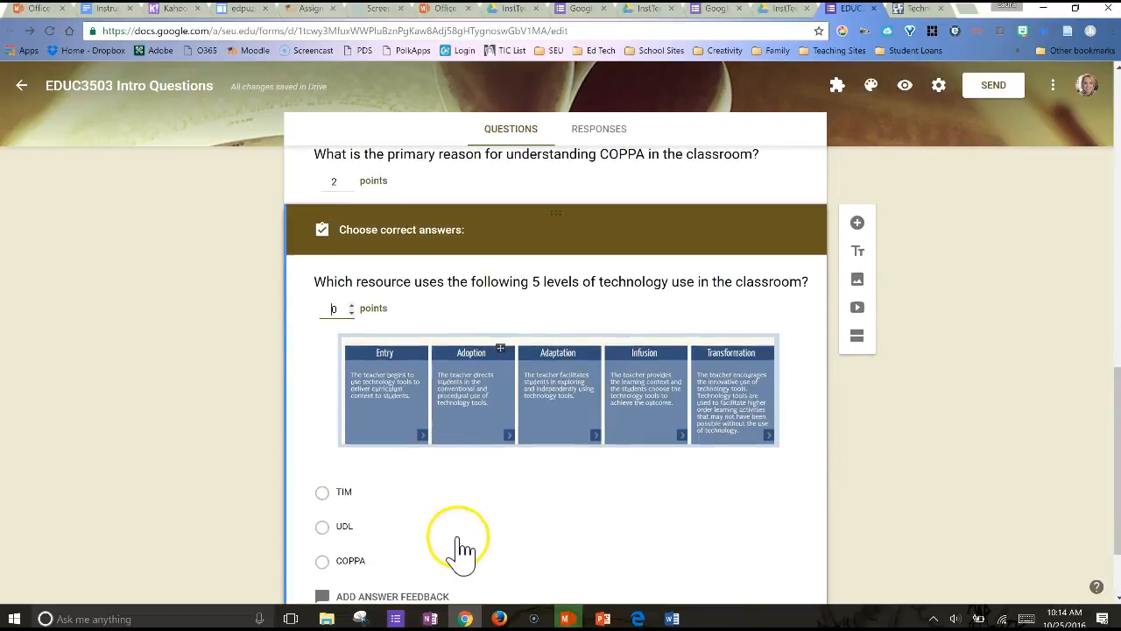
click(351, 303)
click(351, 303)
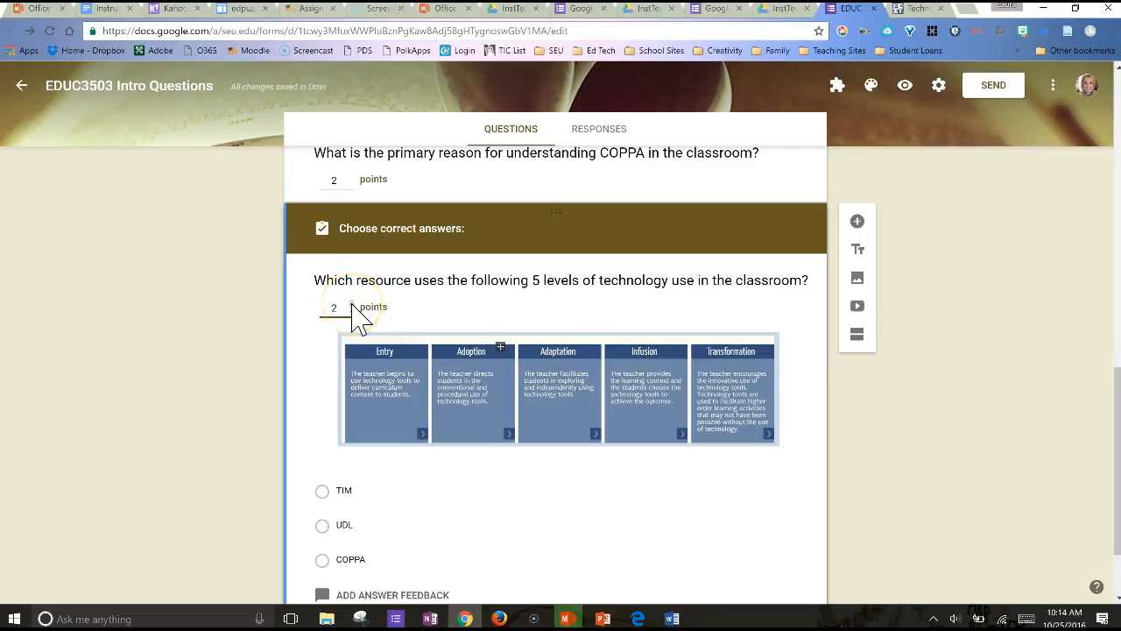
scroll(530, 538, down, 2)
click(323, 385)
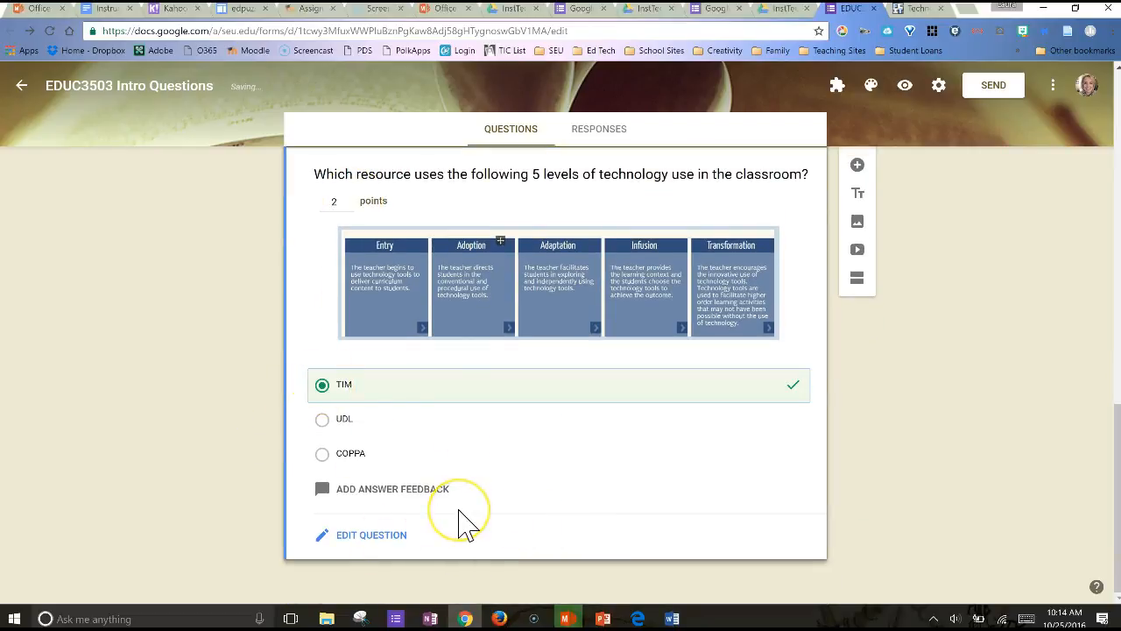
Create a new spreadsheet named "EDUC3503 Intro Questions (Responses)" as the destination for the form's responses
scroll(722, 379, up, 5)
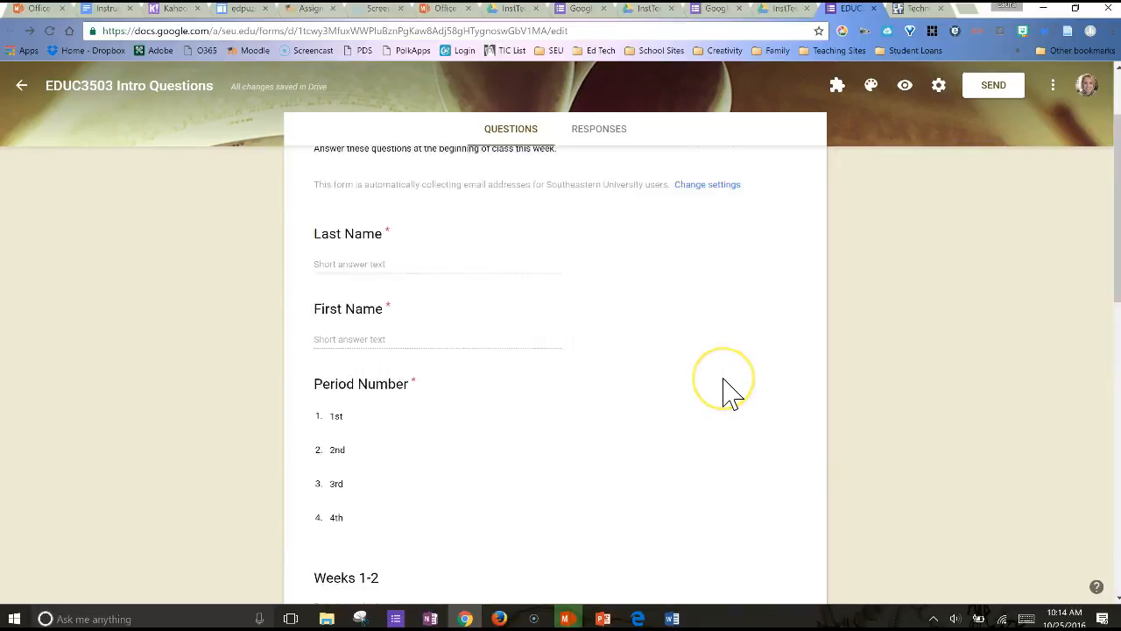
scroll(726, 389, up, 3)
click(620, 182)
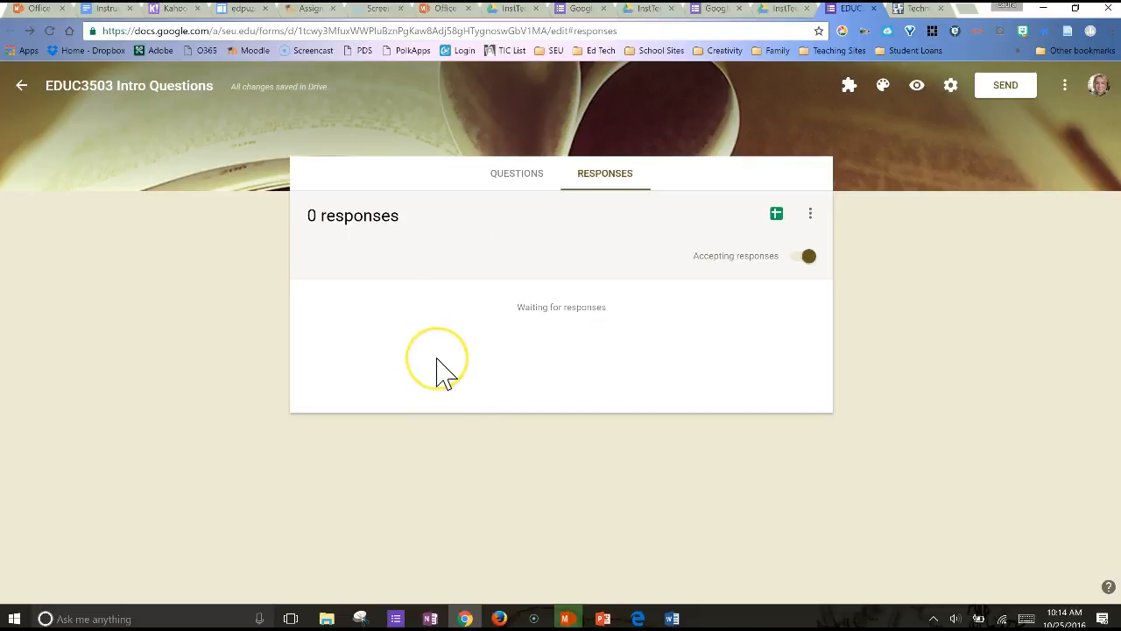
click(776, 214)
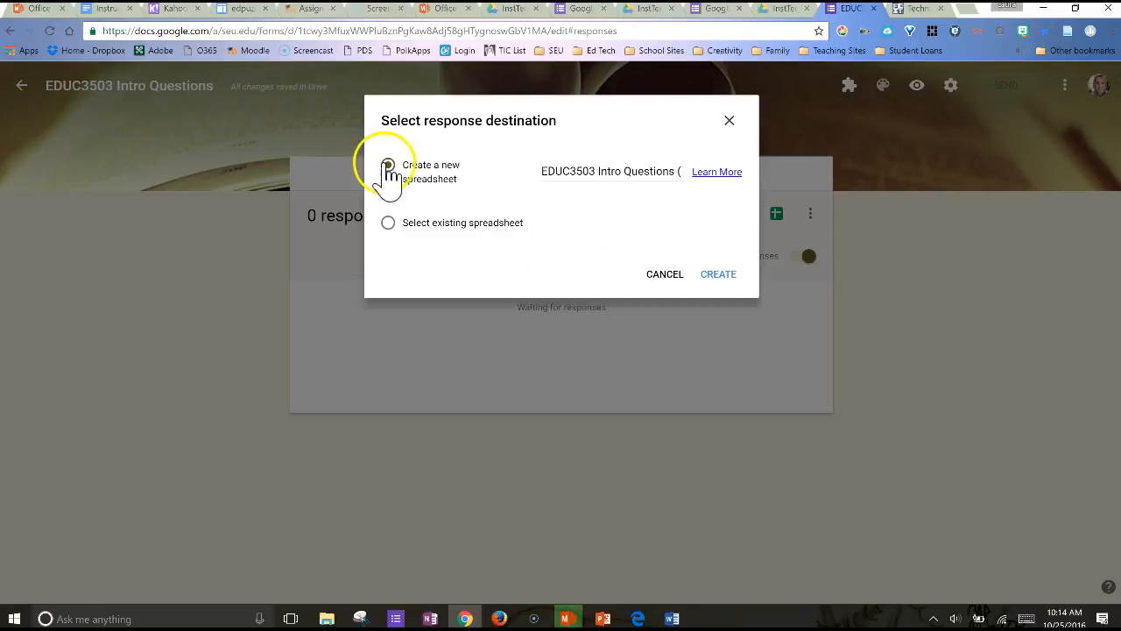
click(719, 276)
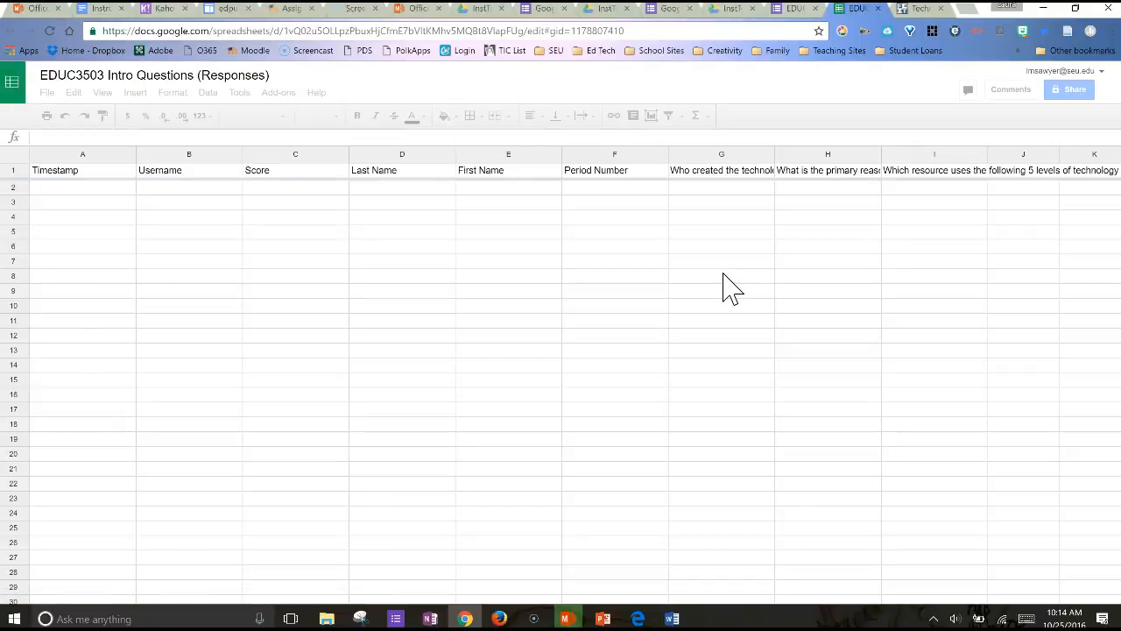
Compare the form's questions with the column headings of the response spreadsheet, and return to the form
click(799, 16)
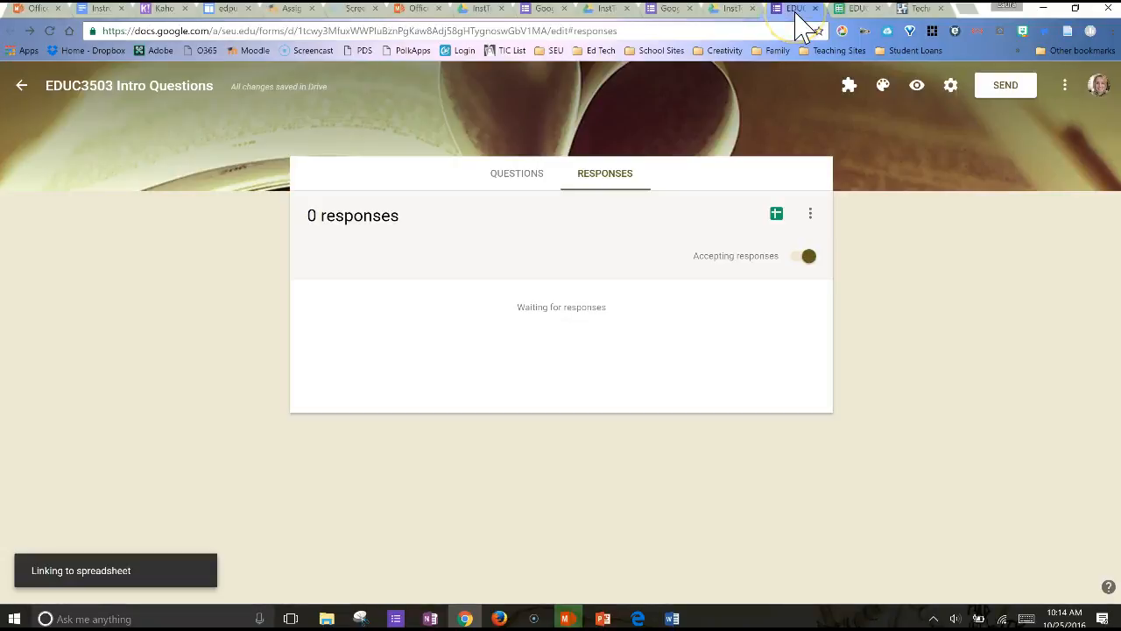
click(515, 179)
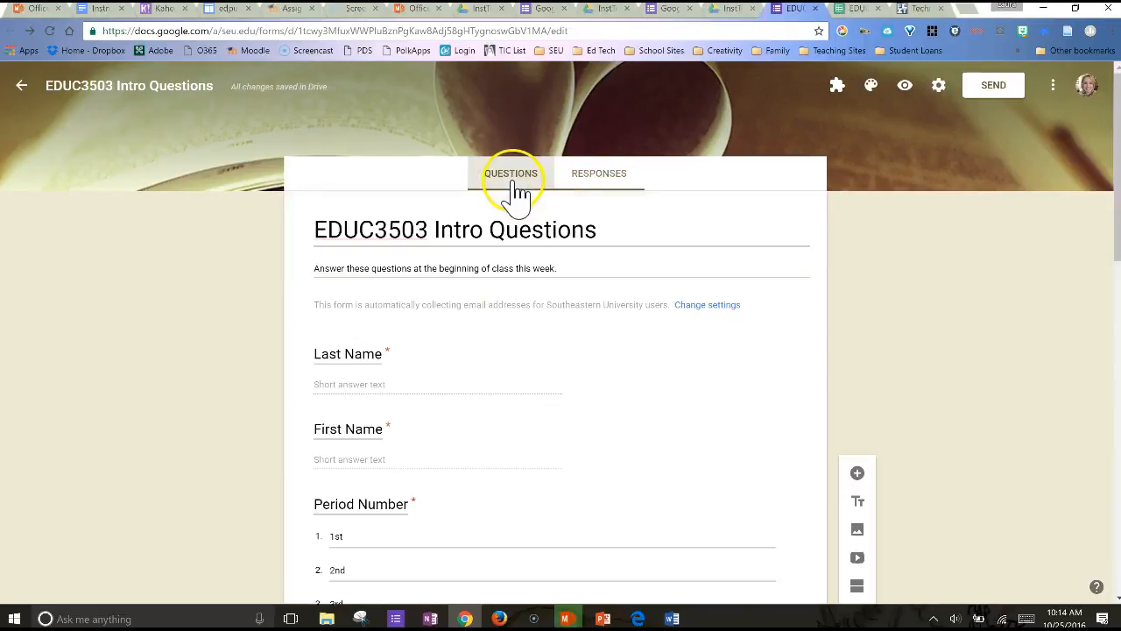
click(861, 14)
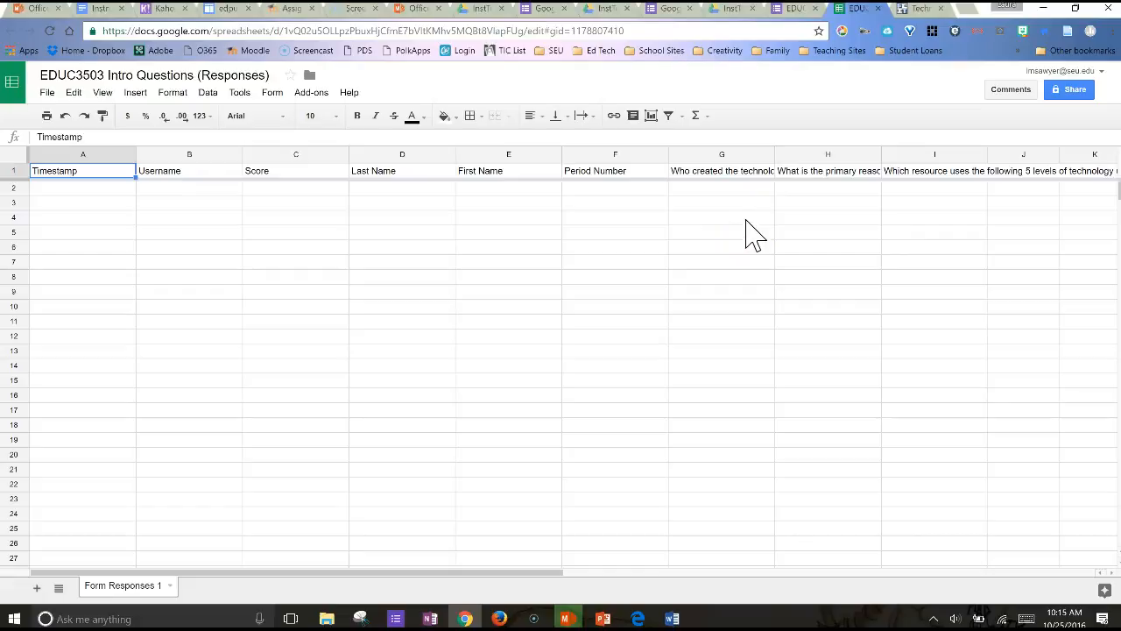
click(797, 9)
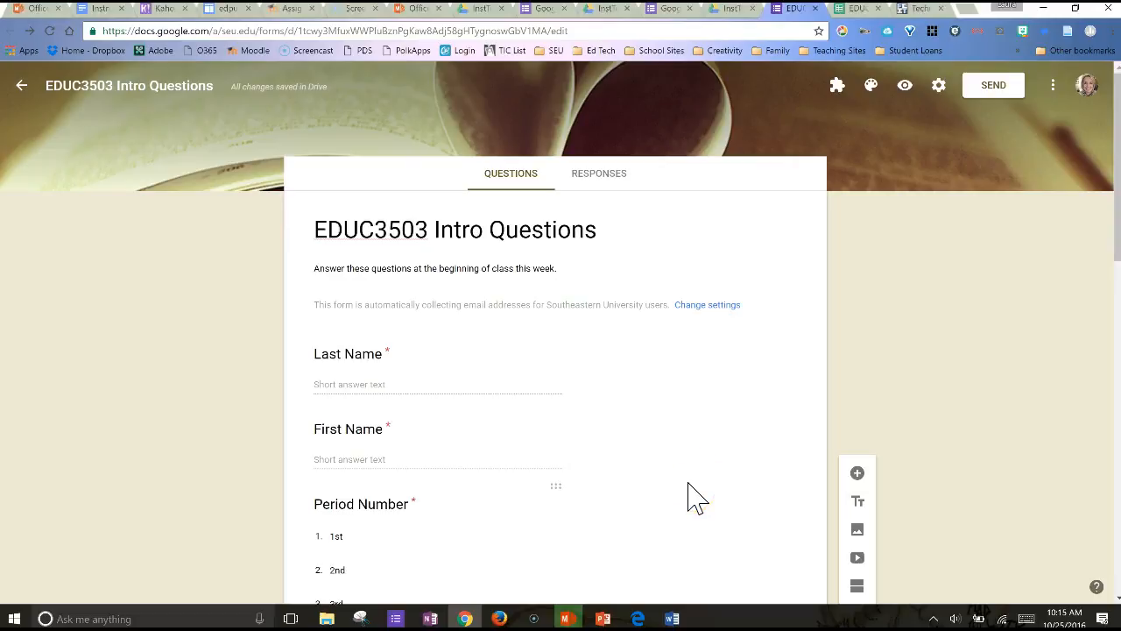